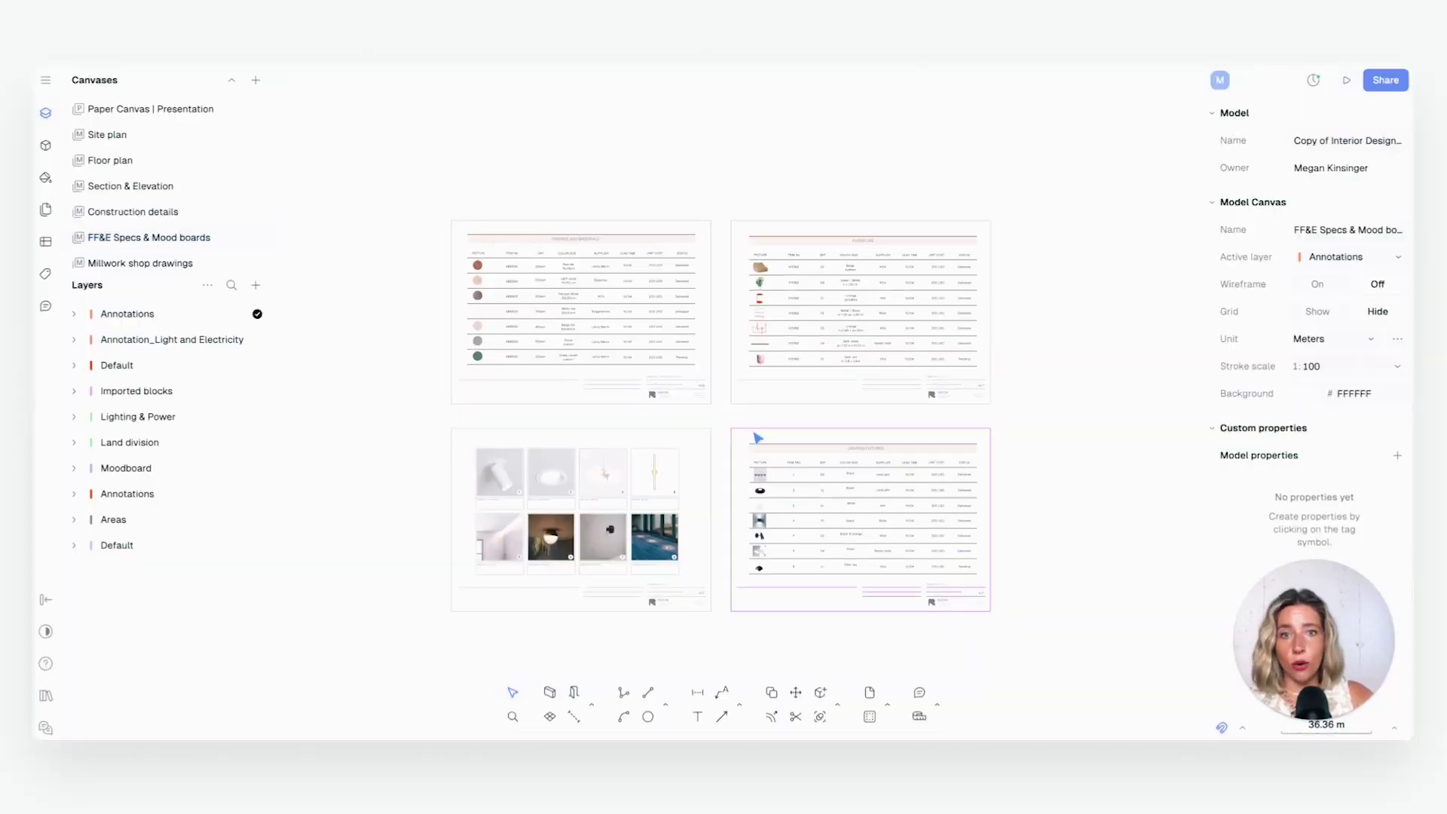
# Examine the lighting fixture images on the mood board and select the Parquet floor zone in the bedroom plan
pyautogui.scroll(3, 757, 437)
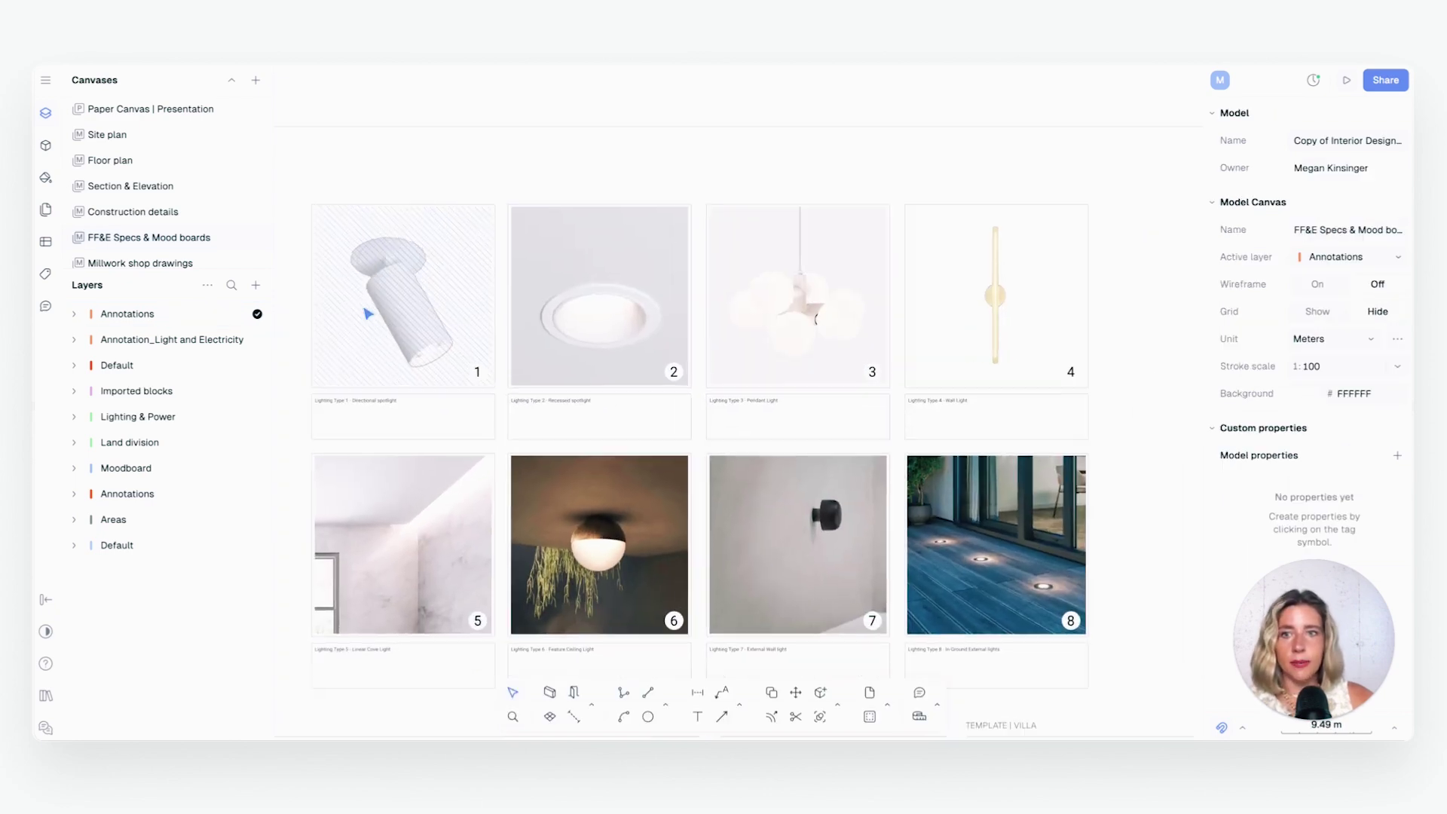
pyautogui.scroll(3, 731, 374)
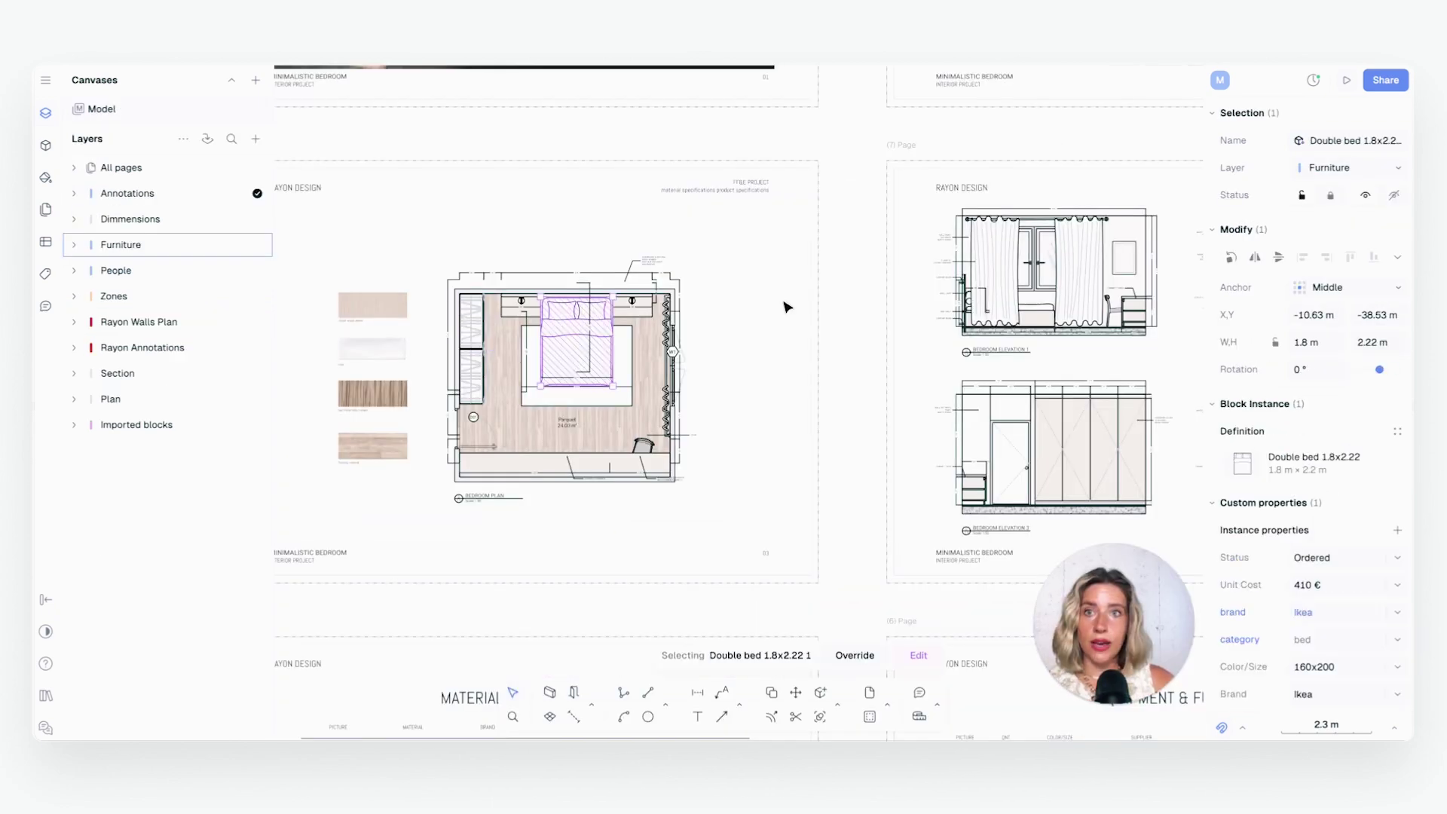
pyautogui.scroll(5, 555, 416)
pyautogui.scroll(-3, 695, 503)
pyautogui.click(695, 503)
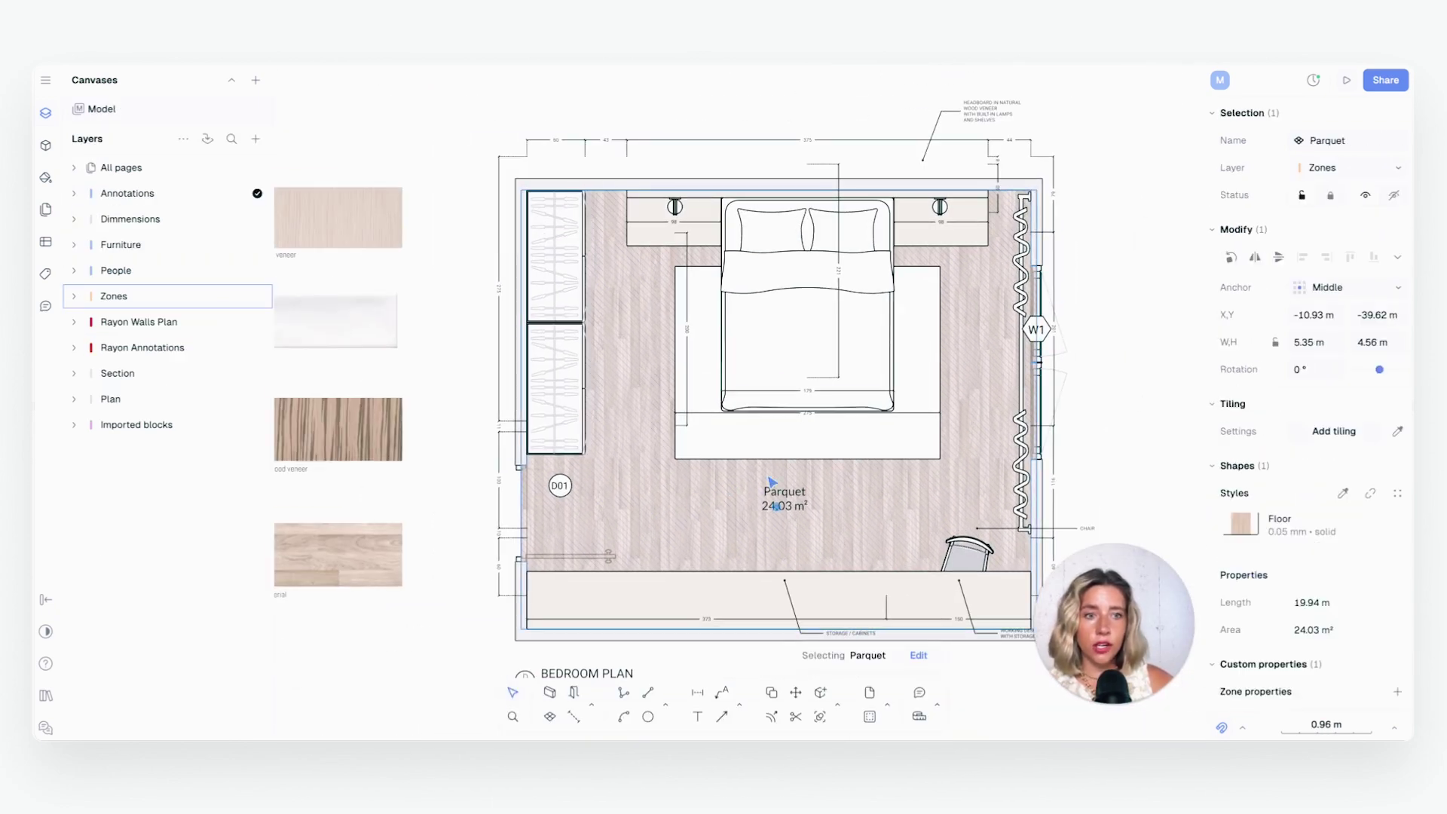
pyautogui.scroll(-1, 1278, 486)
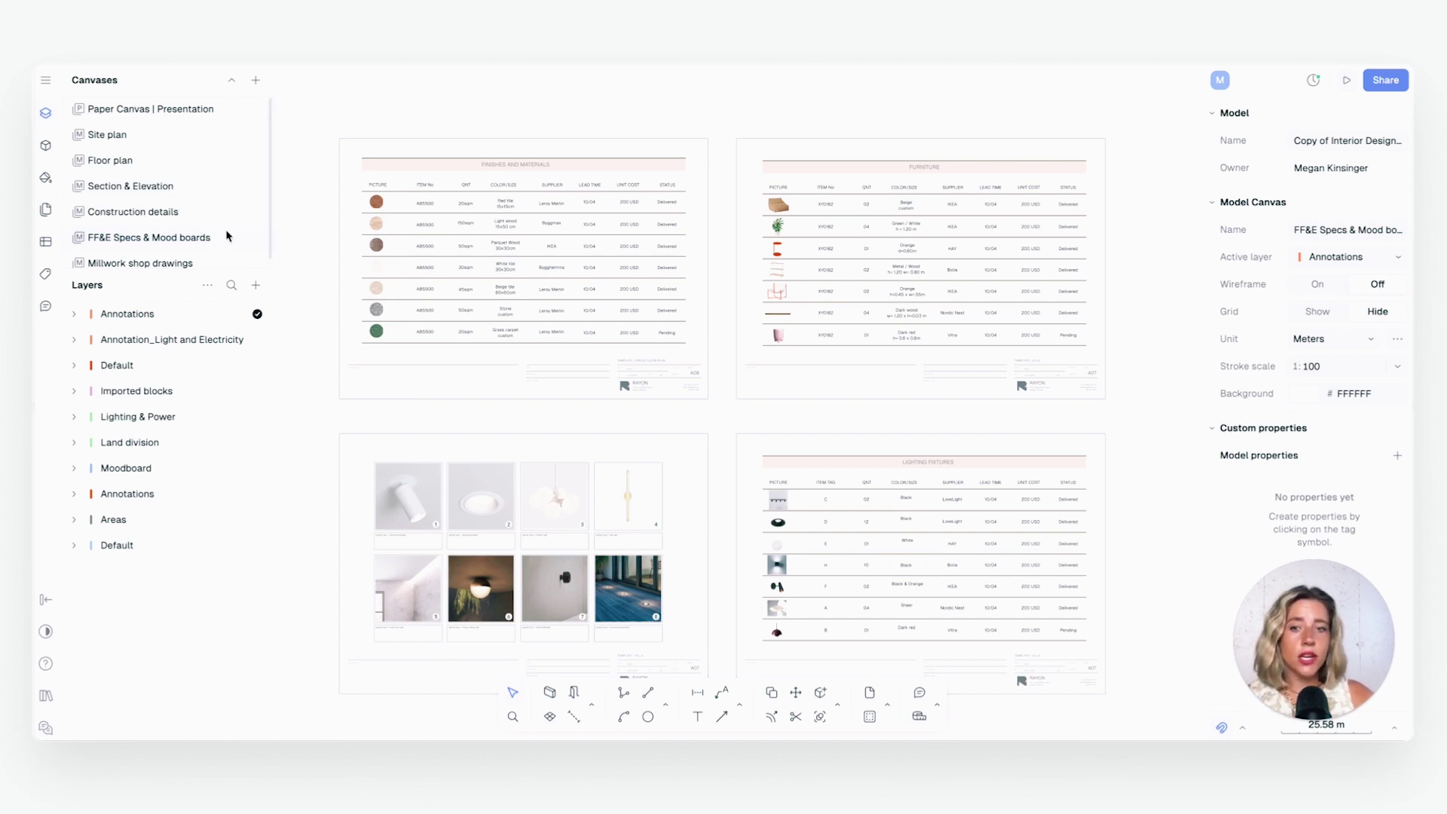
pyautogui.scroll(-3, 351, 247)
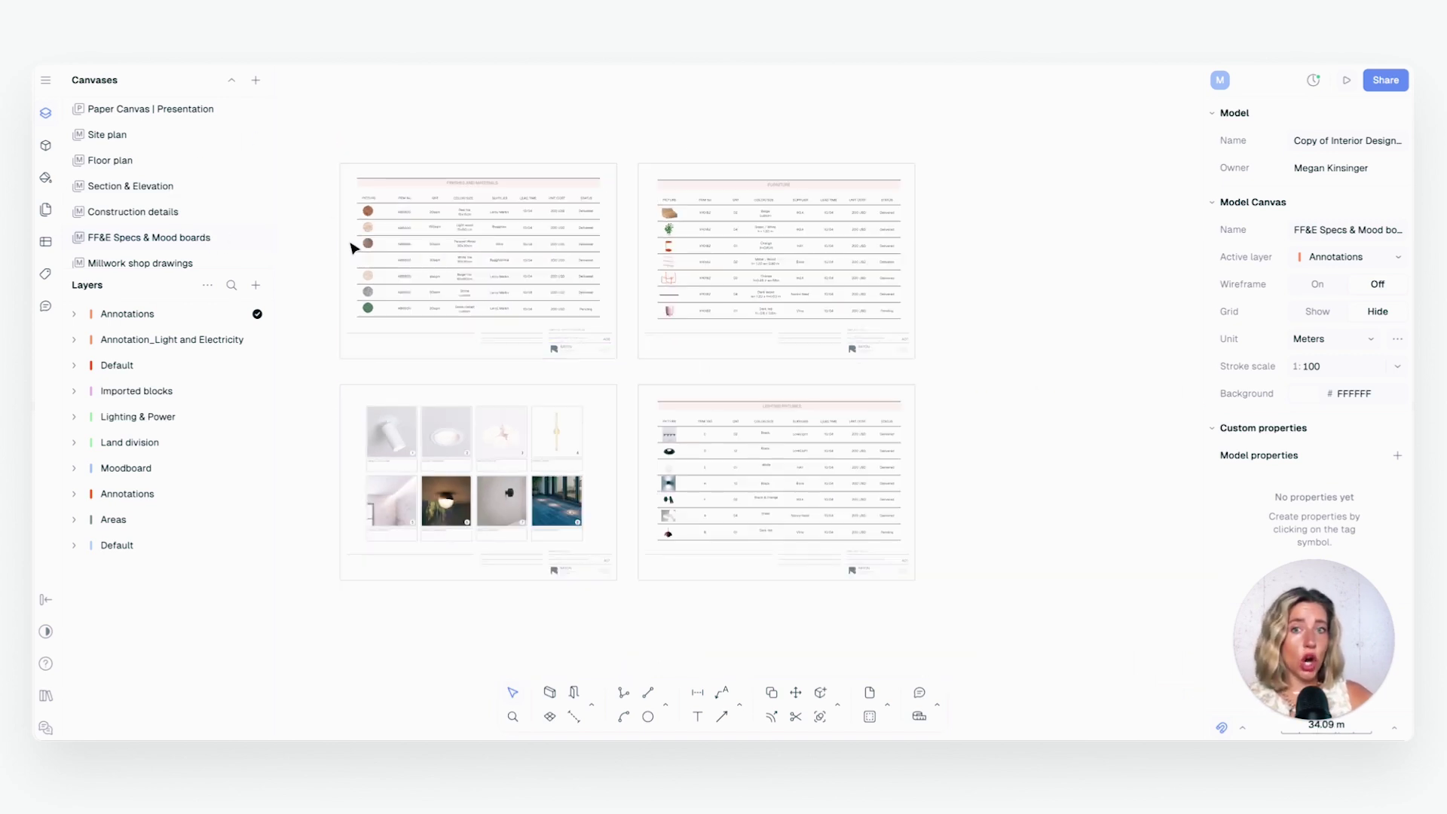
pyautogui.moveTo(352, 247); pyautogui.dragTo(473, 307)
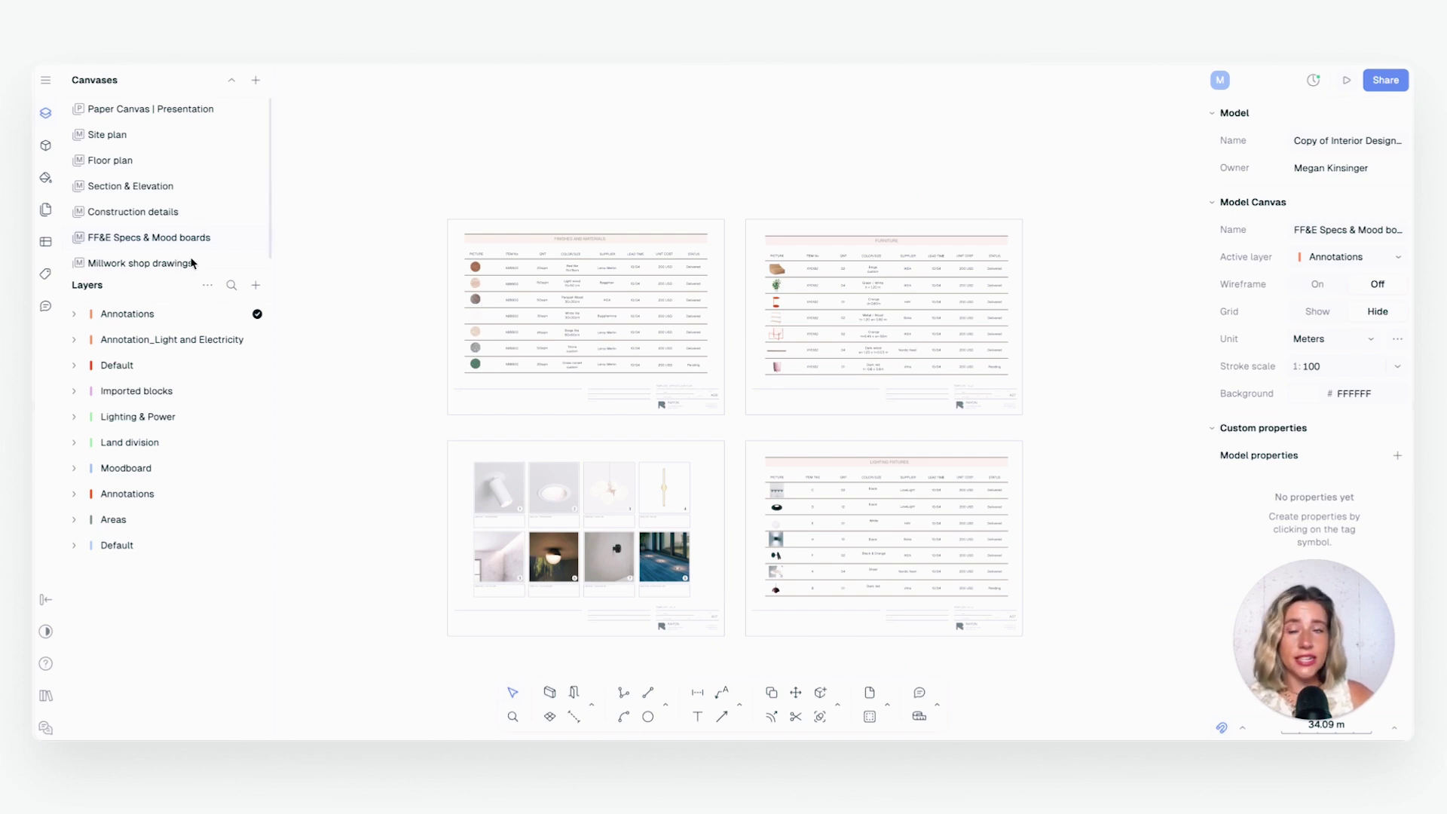
pyautogui.scroll(-1, 226, 223)
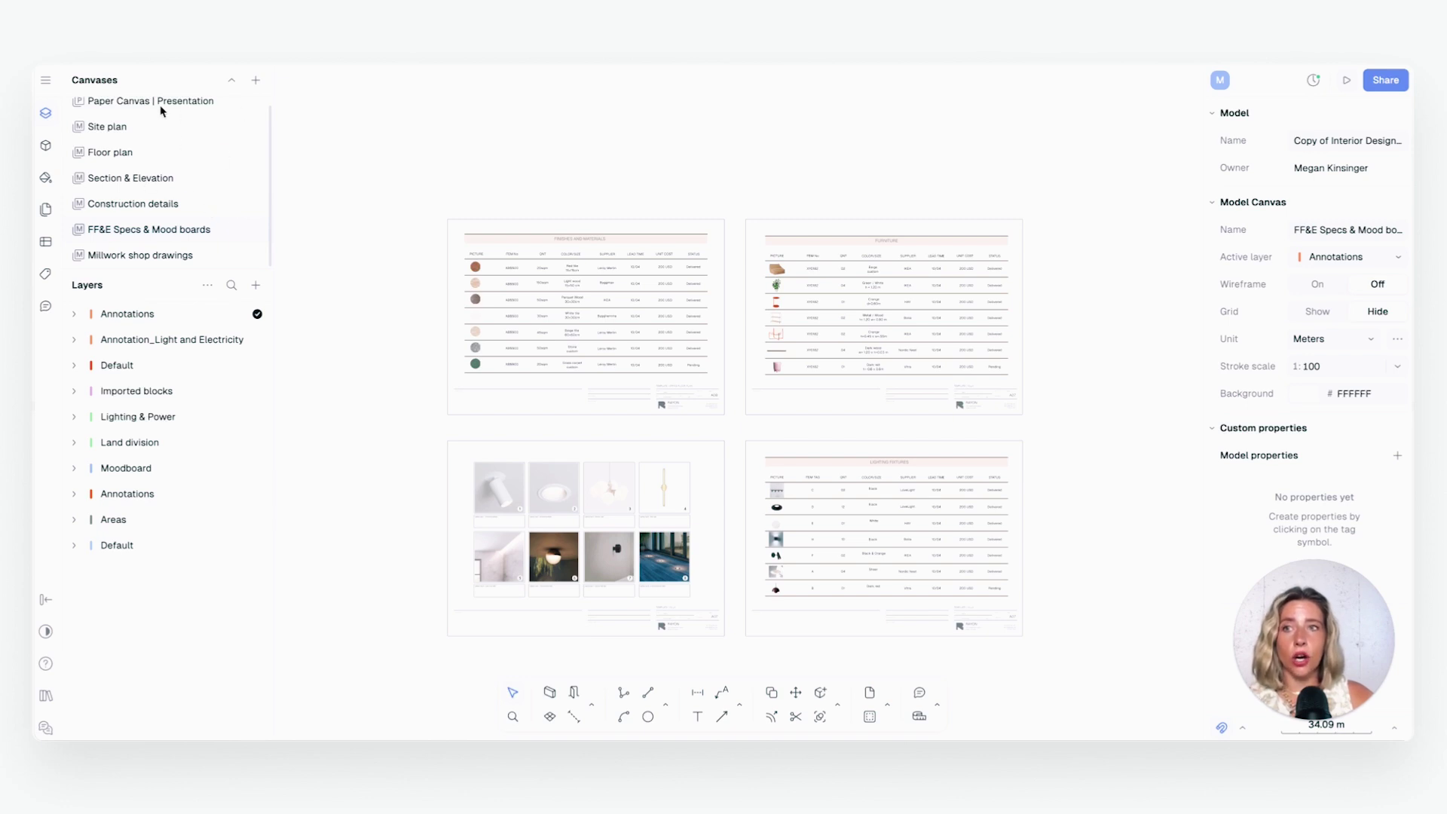
pyautogui.scroll(1, 162, 207)
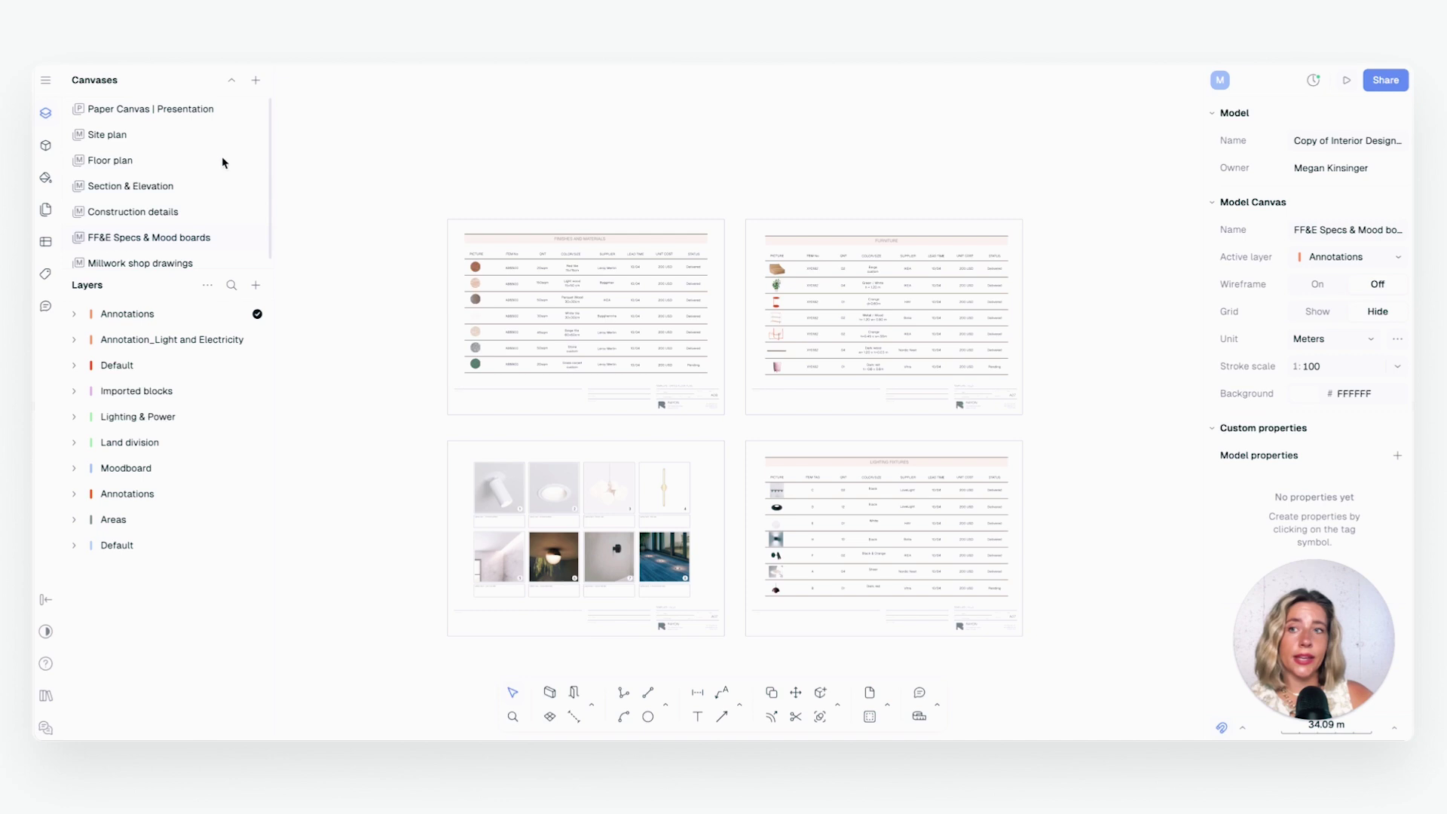
# Show the types of canvas that can be added and open the FF&E Specs & Mood boards canvas name for editing
pyautogui.click(257, 79)
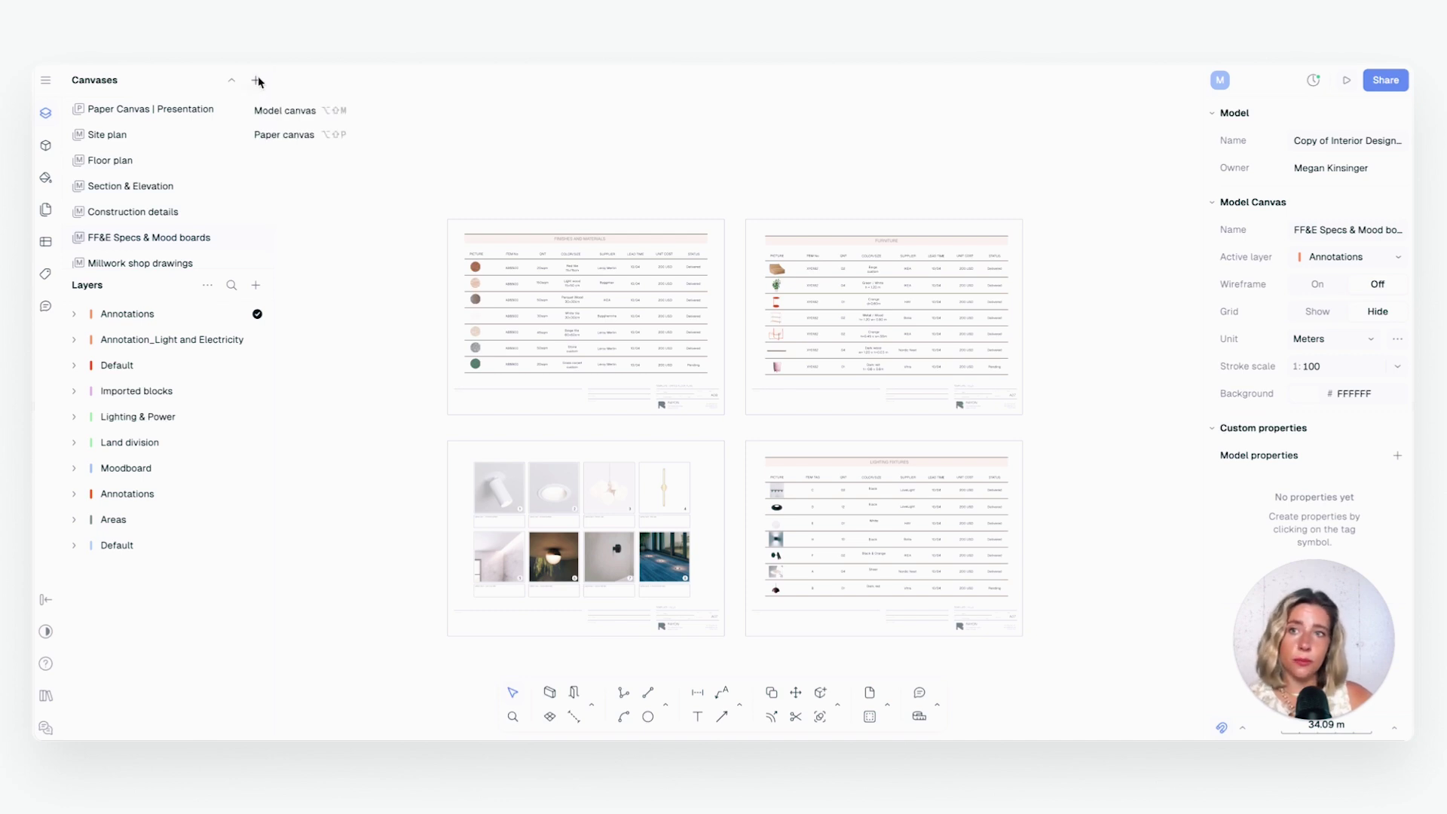
pyautogui.click(336, 213)
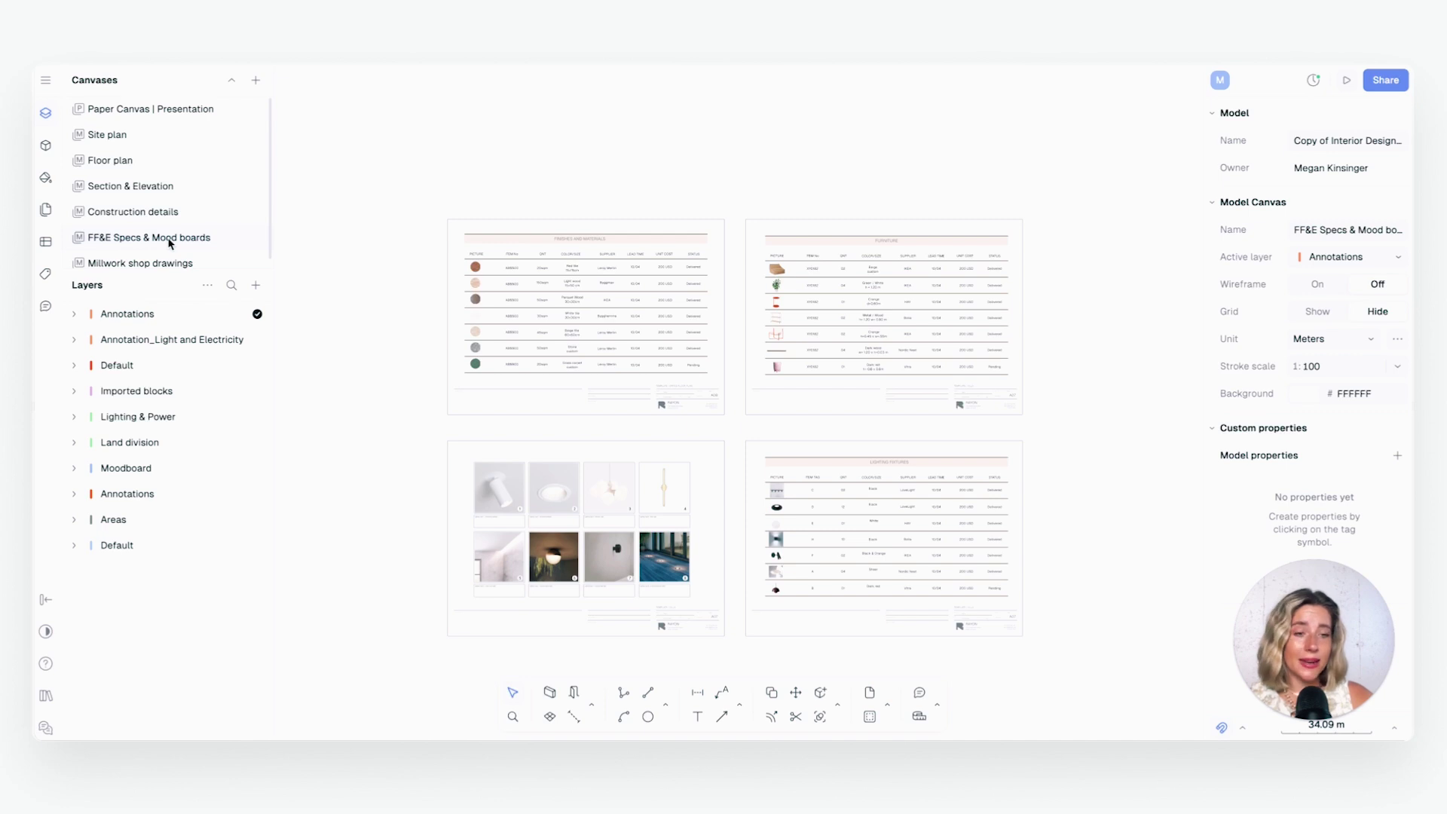
pyautogui.doubleClick(174, 240)
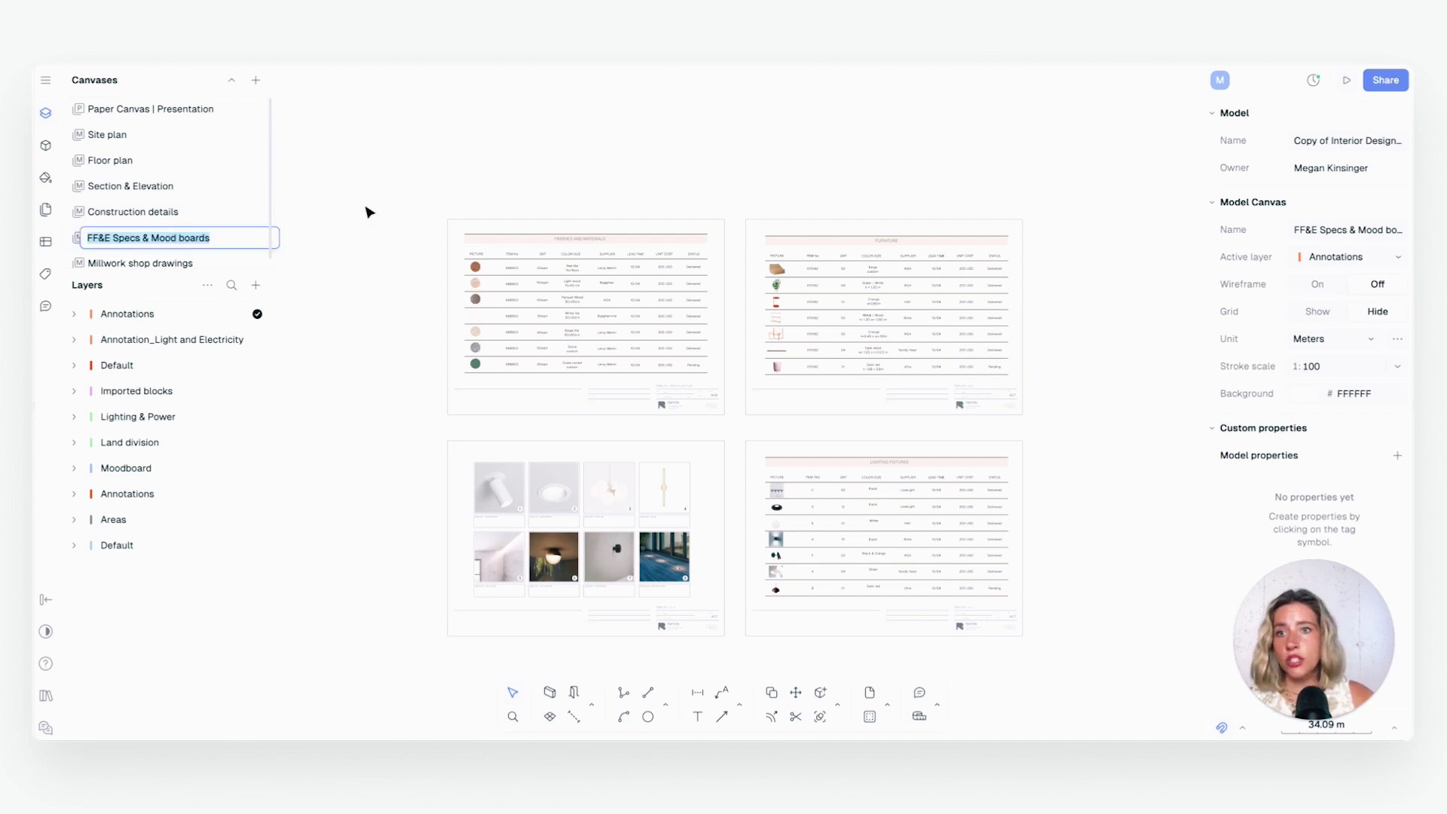
pyautogui.click(392, 207)
# Examine the Finishes and Materials table, selecting the quantity text and the picture in its White tile row
pyautogui.scroll(-1, 499, 247)
pyautogui.scroll(3, 759, 443)
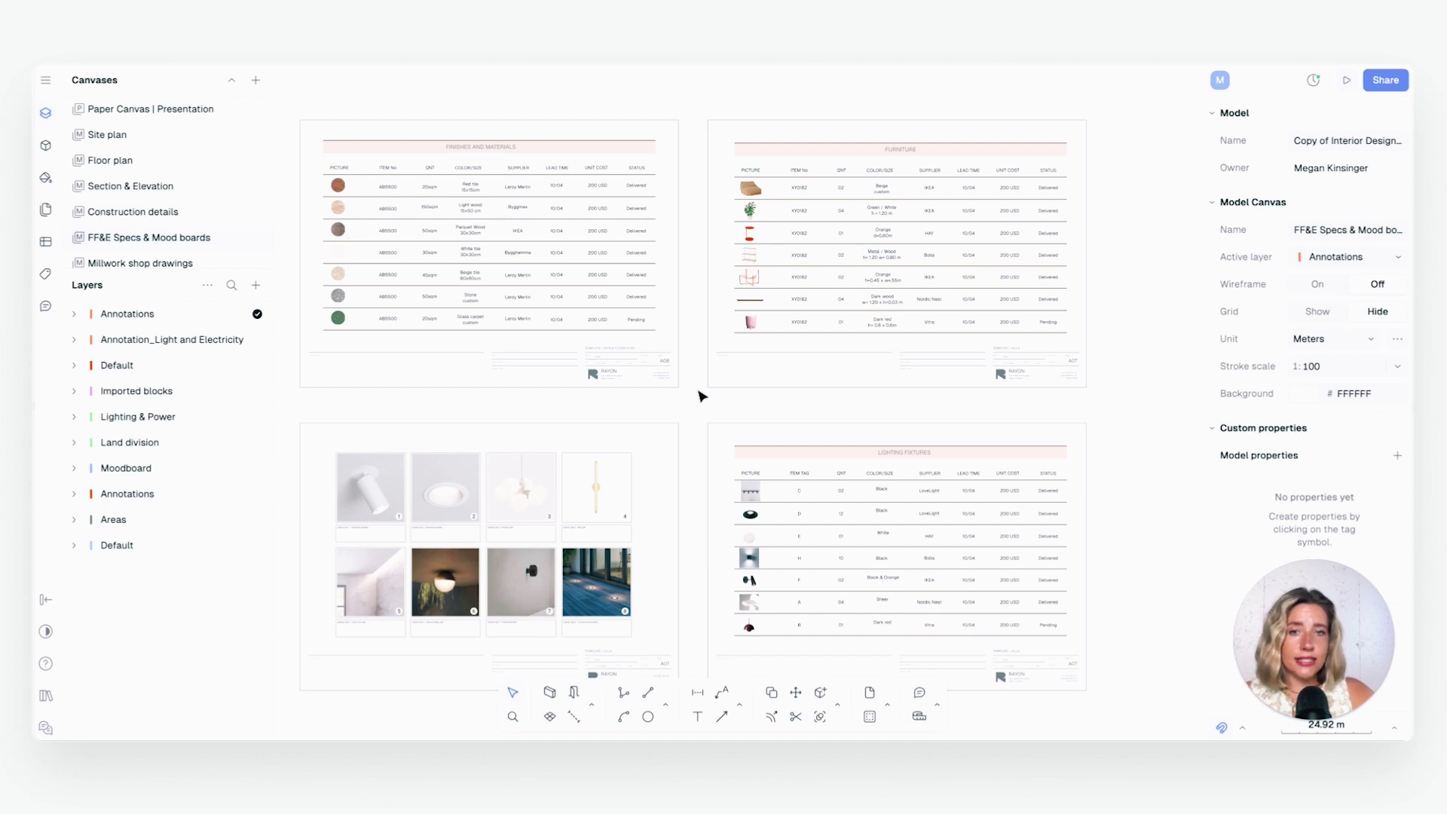
pyautogui.click(599, 326)
pyautogui.click(687, 314)
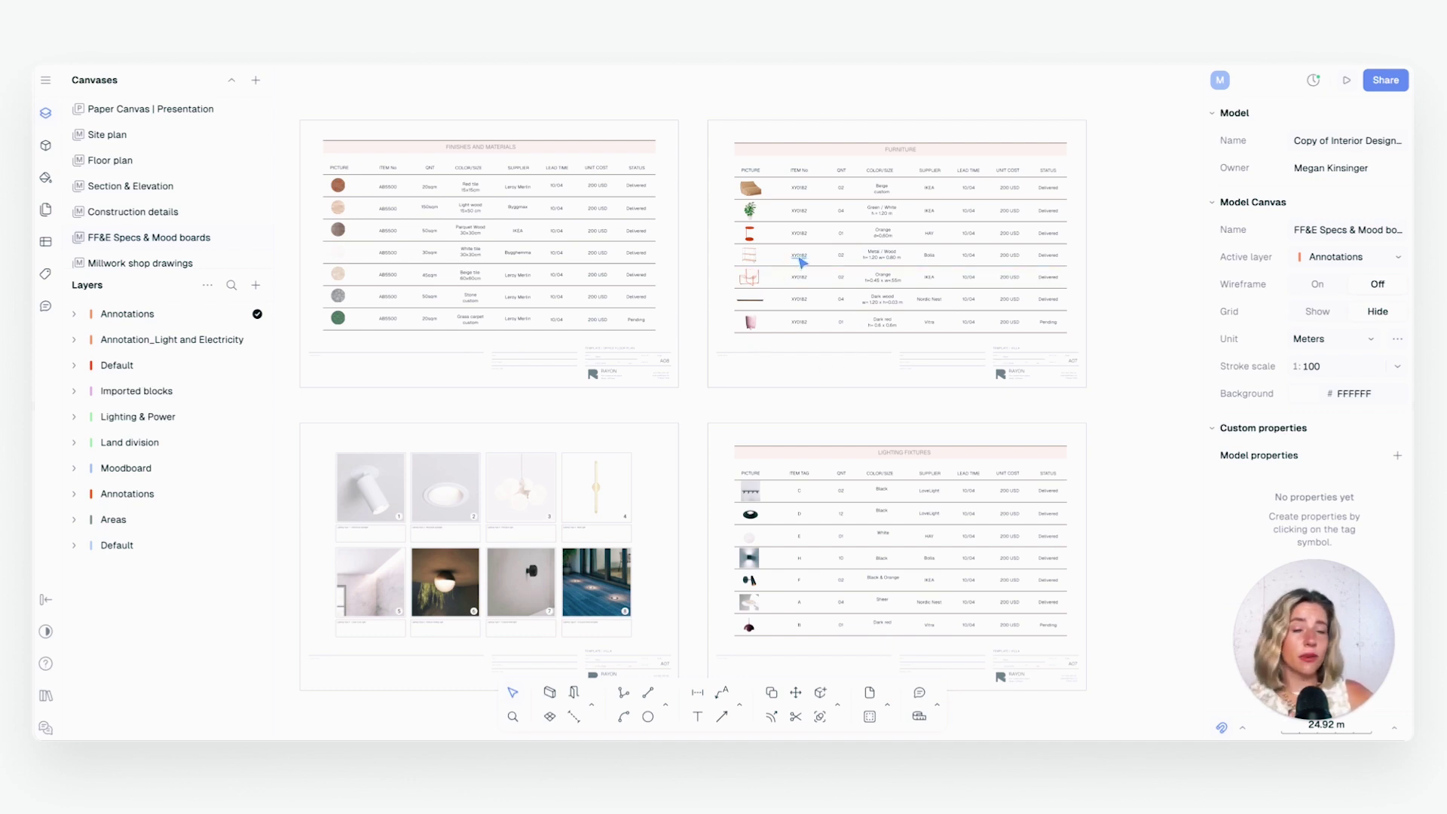
pyautogui.scroll(5, 490, 279)
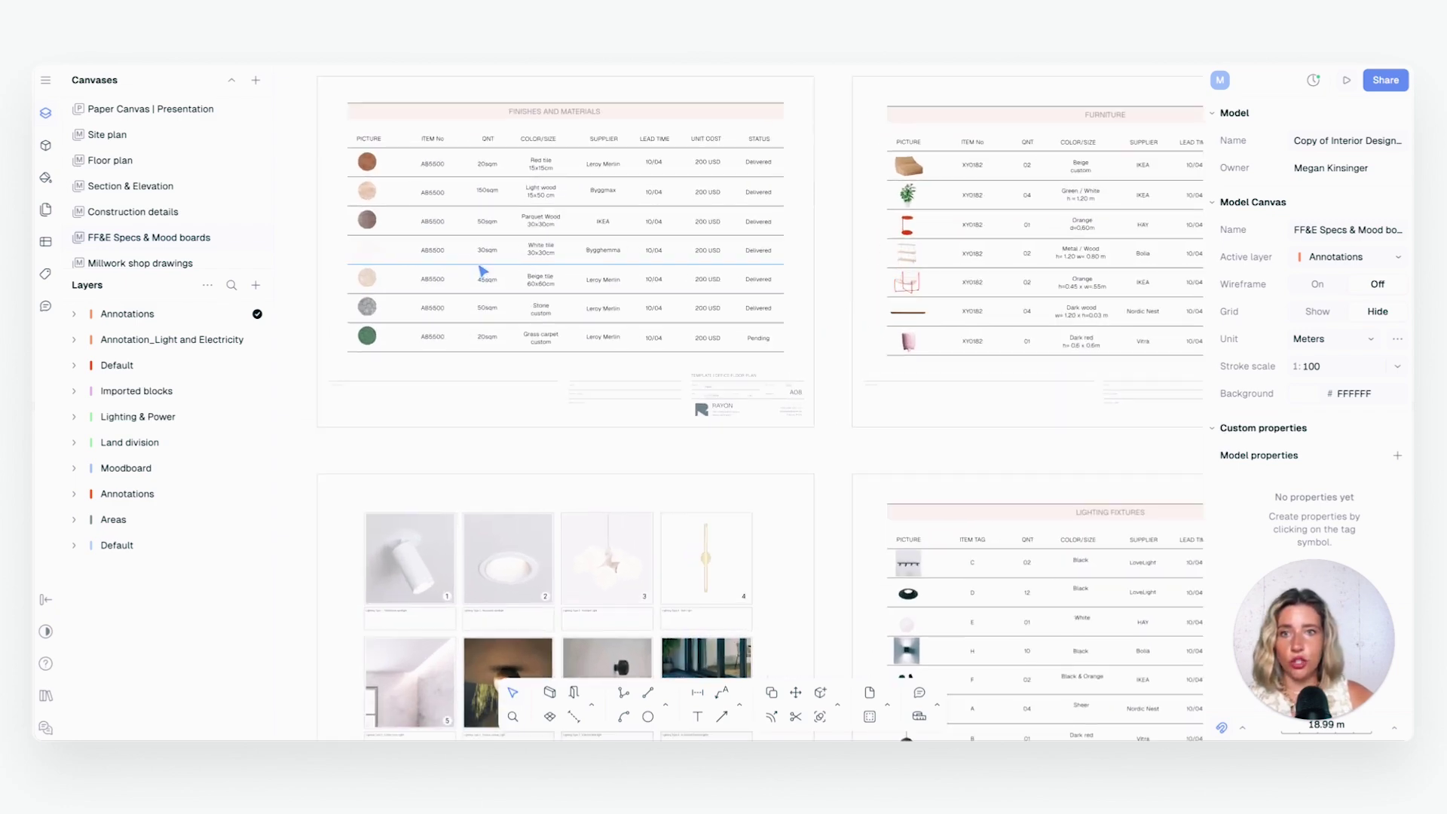
pyautogui.scroll(3, 643, 413)
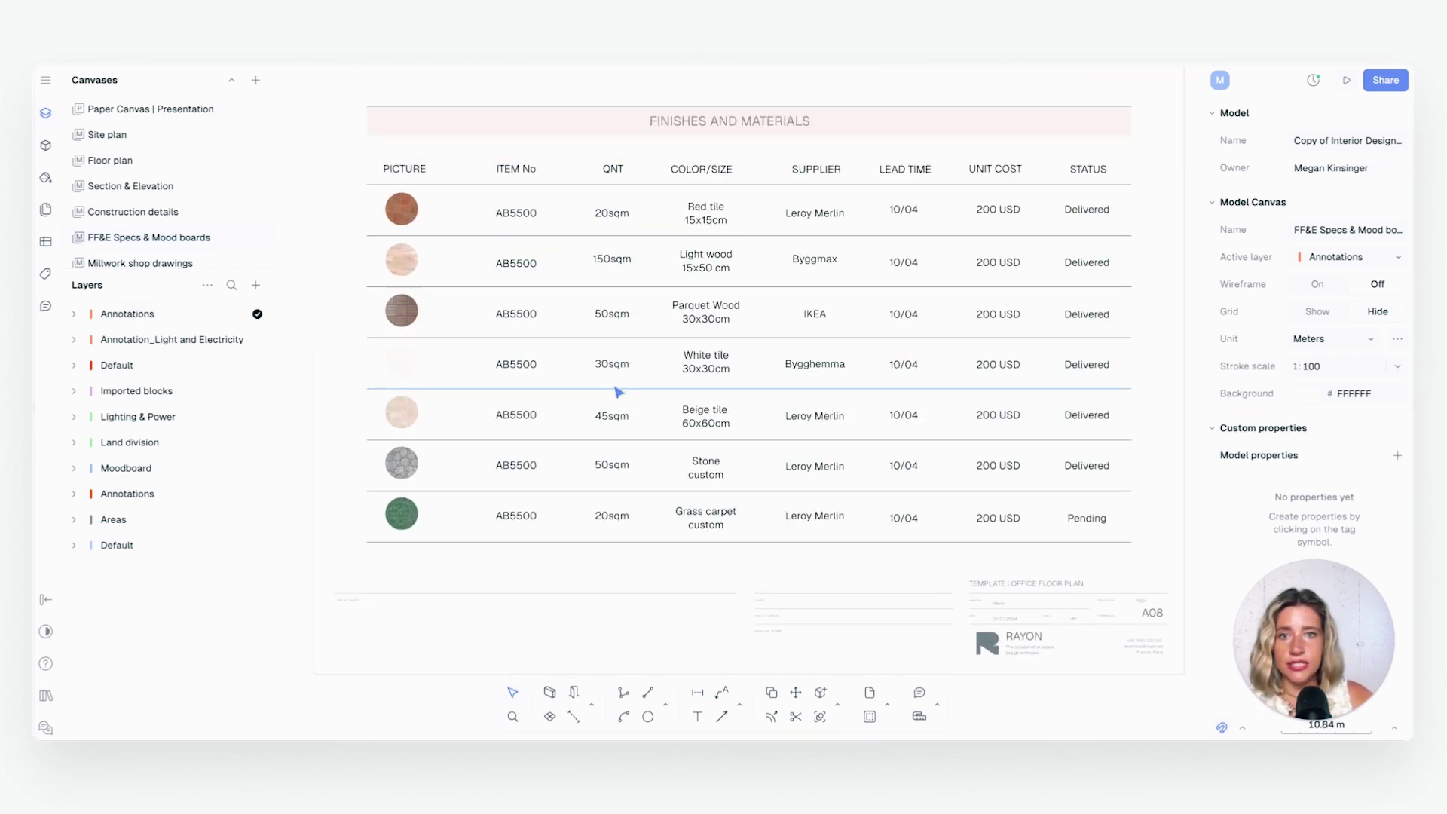
pyautogui.click(631, 389)
pyautogui.click(624, 367)
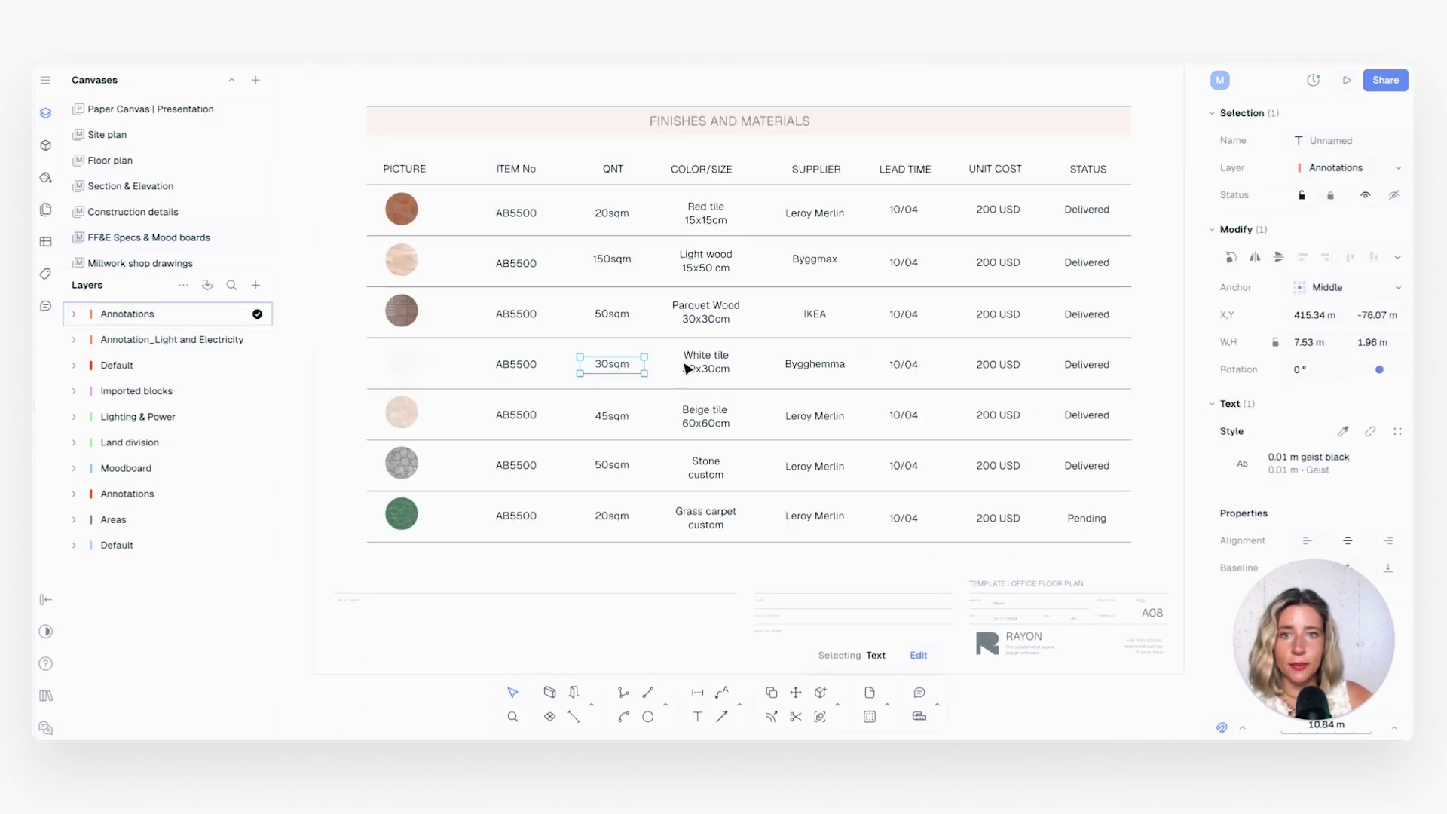
pyautogui.click(714, 390)
pyautogui.click(404, 369)
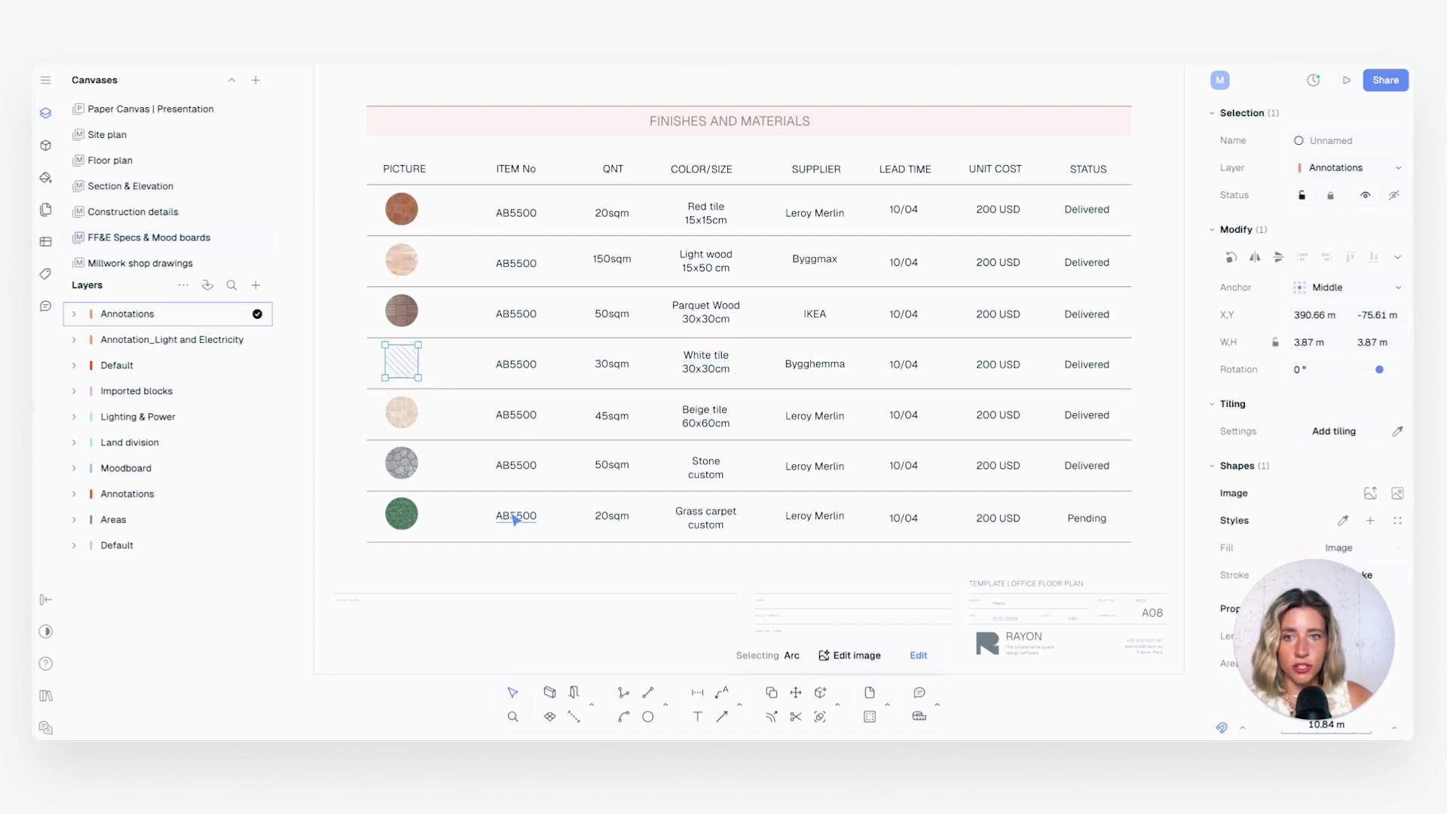
pyautogui.click(529, 544)
pyautogui.click(513, 555)
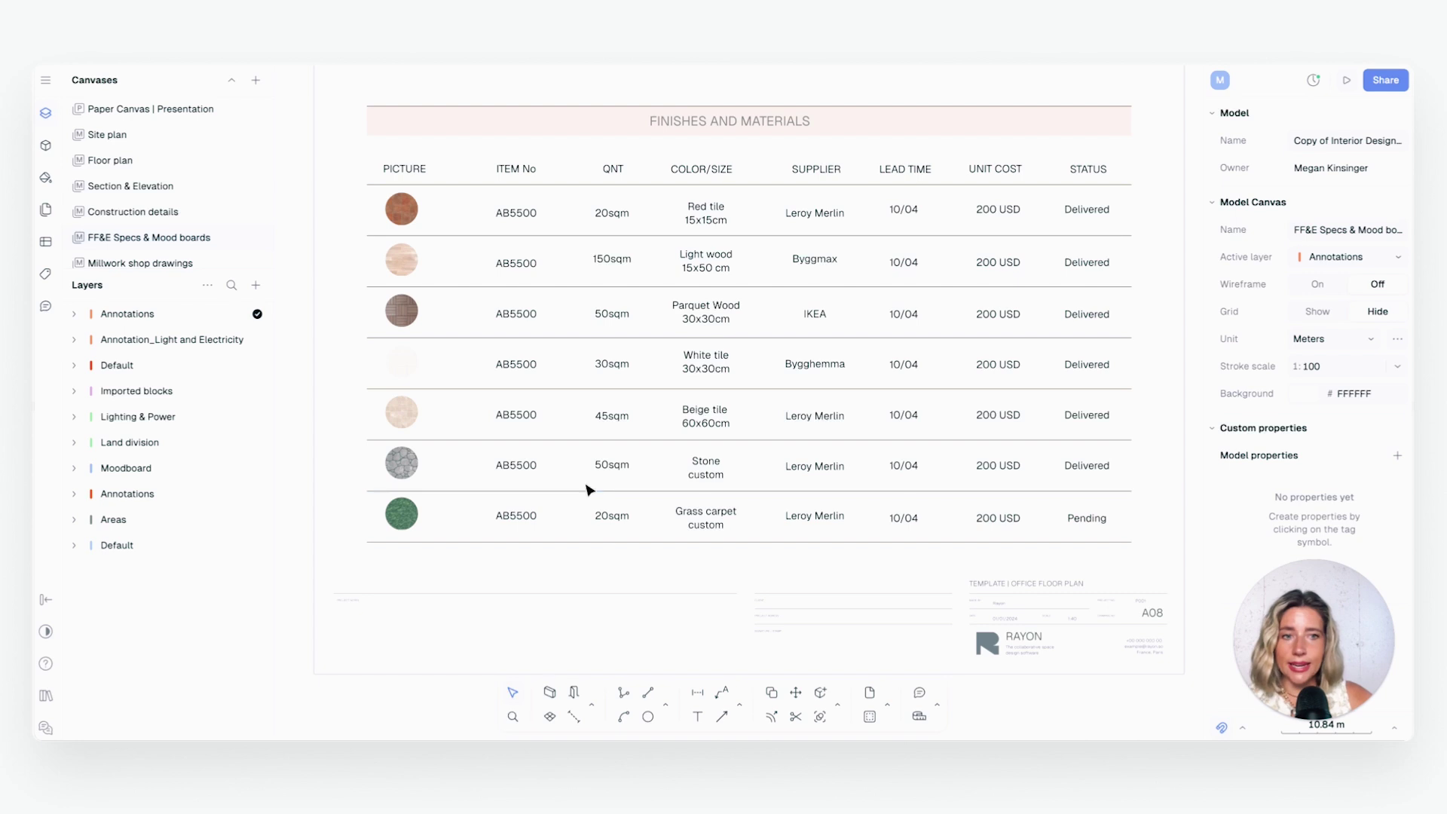
pyautogui.hscroll(1, 590, 517)
pyautogui.scroll(-1, 660, 543)
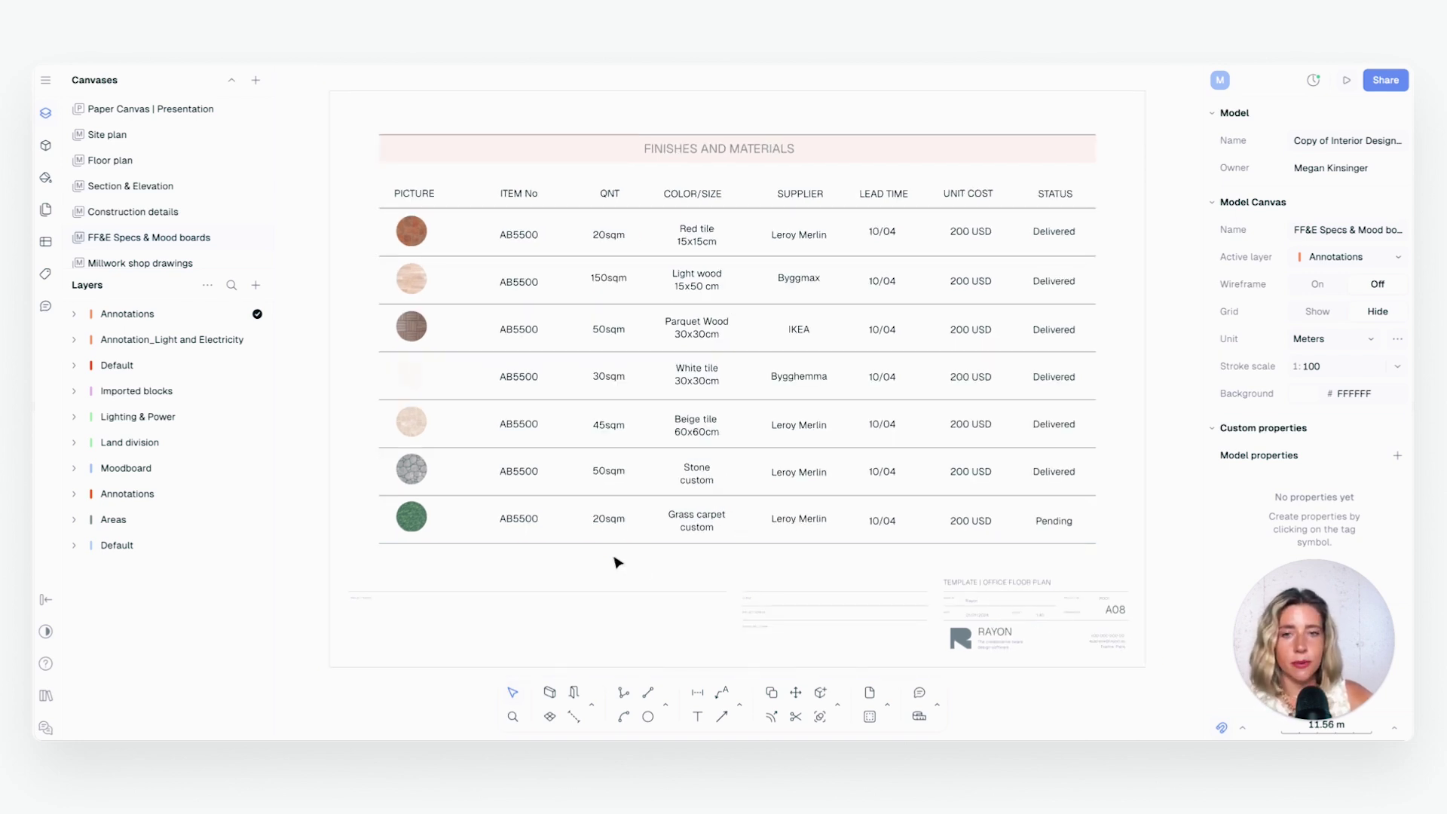
# Draw a horizontal line about 89.5 m long below the Grass carpet row, spanning the Finishes and Materials table's width
pyautogui.click(649, 691)
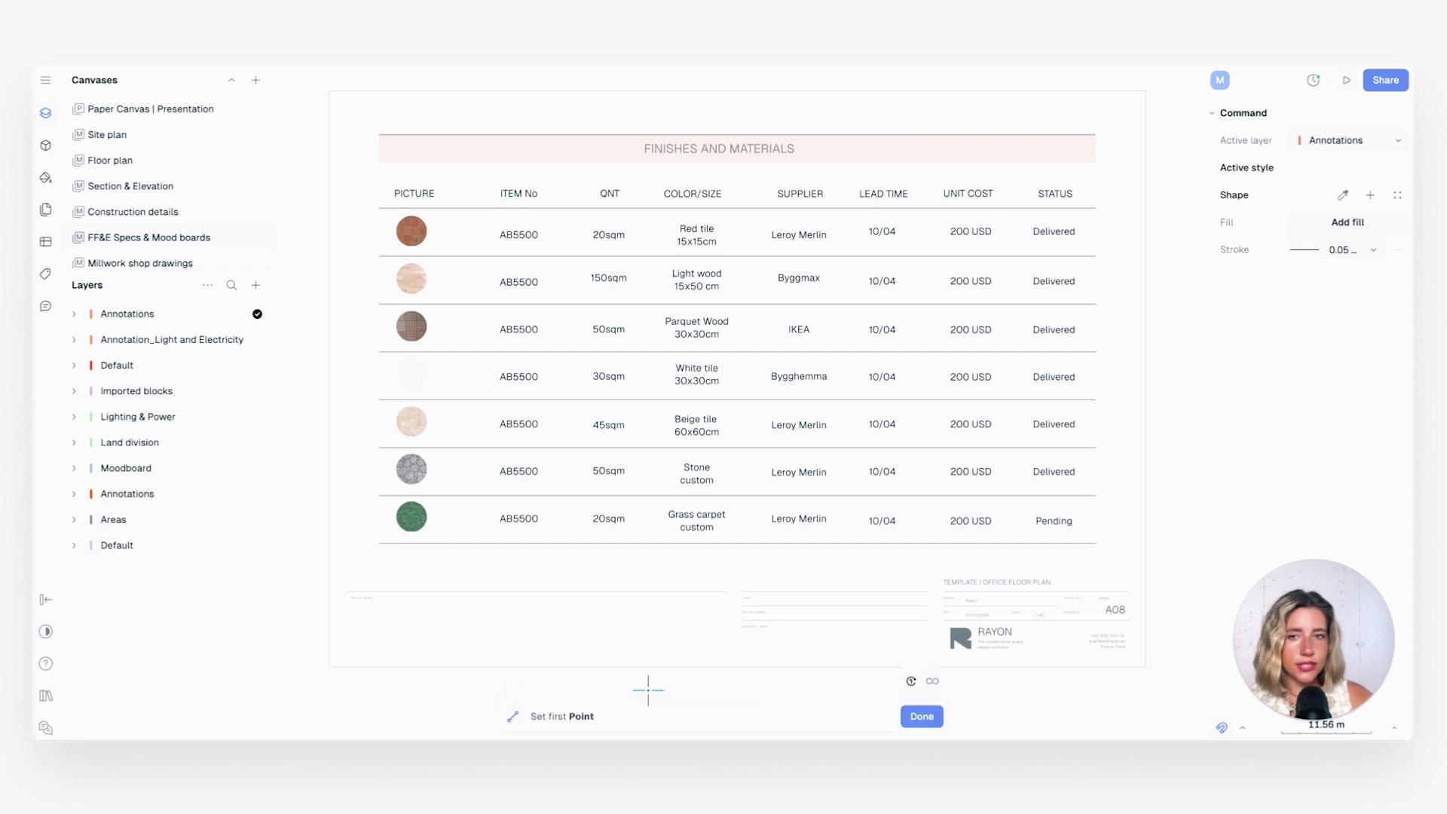
pyautogui.click(381, 569)
pyautogui.click(1096, 569)
pyautogui.press('Escape')
# Try to match the style of the new line below the table to an existing element with the style eyedropper
pyautogui.click(1004, 572)
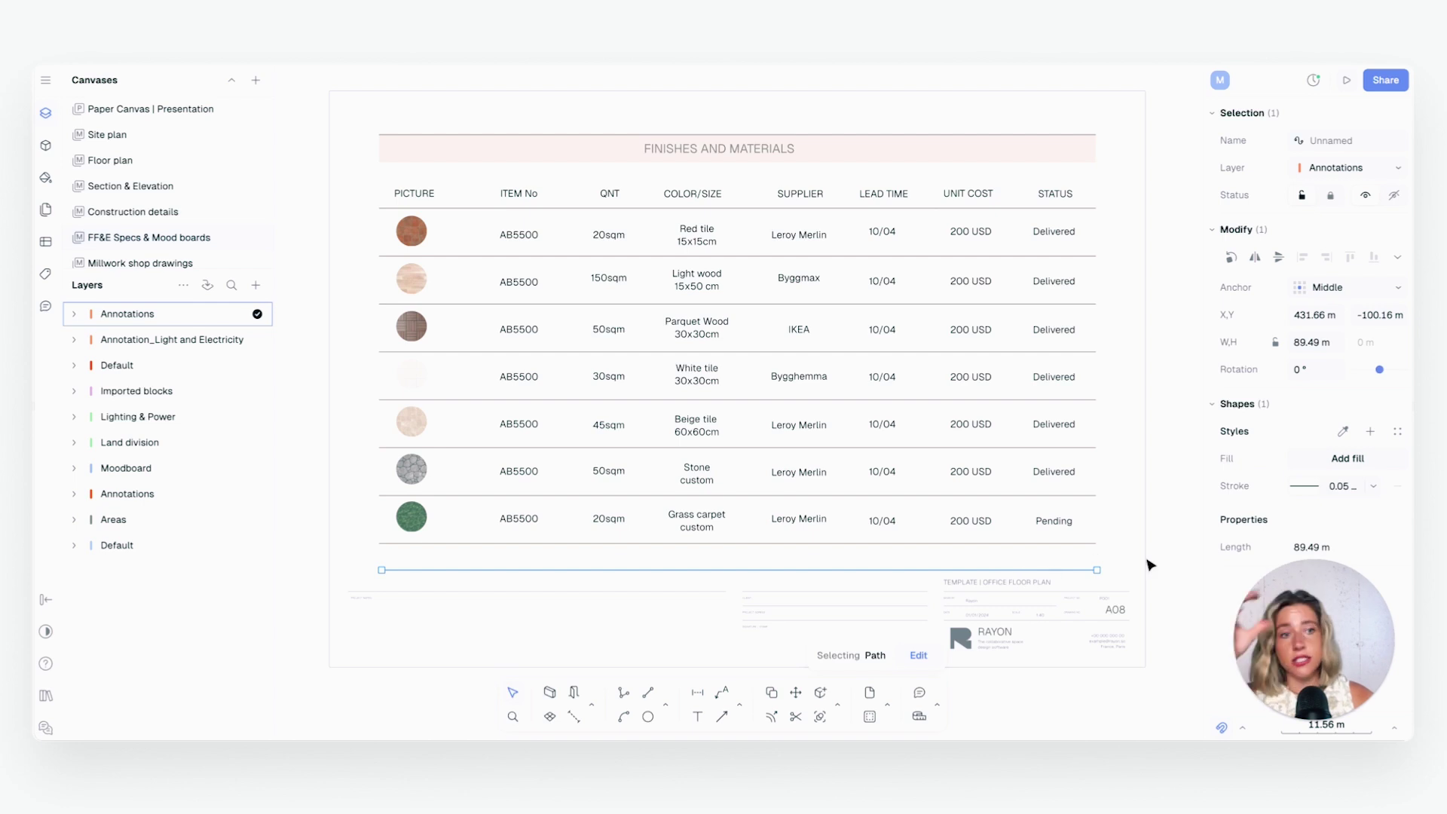
pyautogui.click(1343, 431)
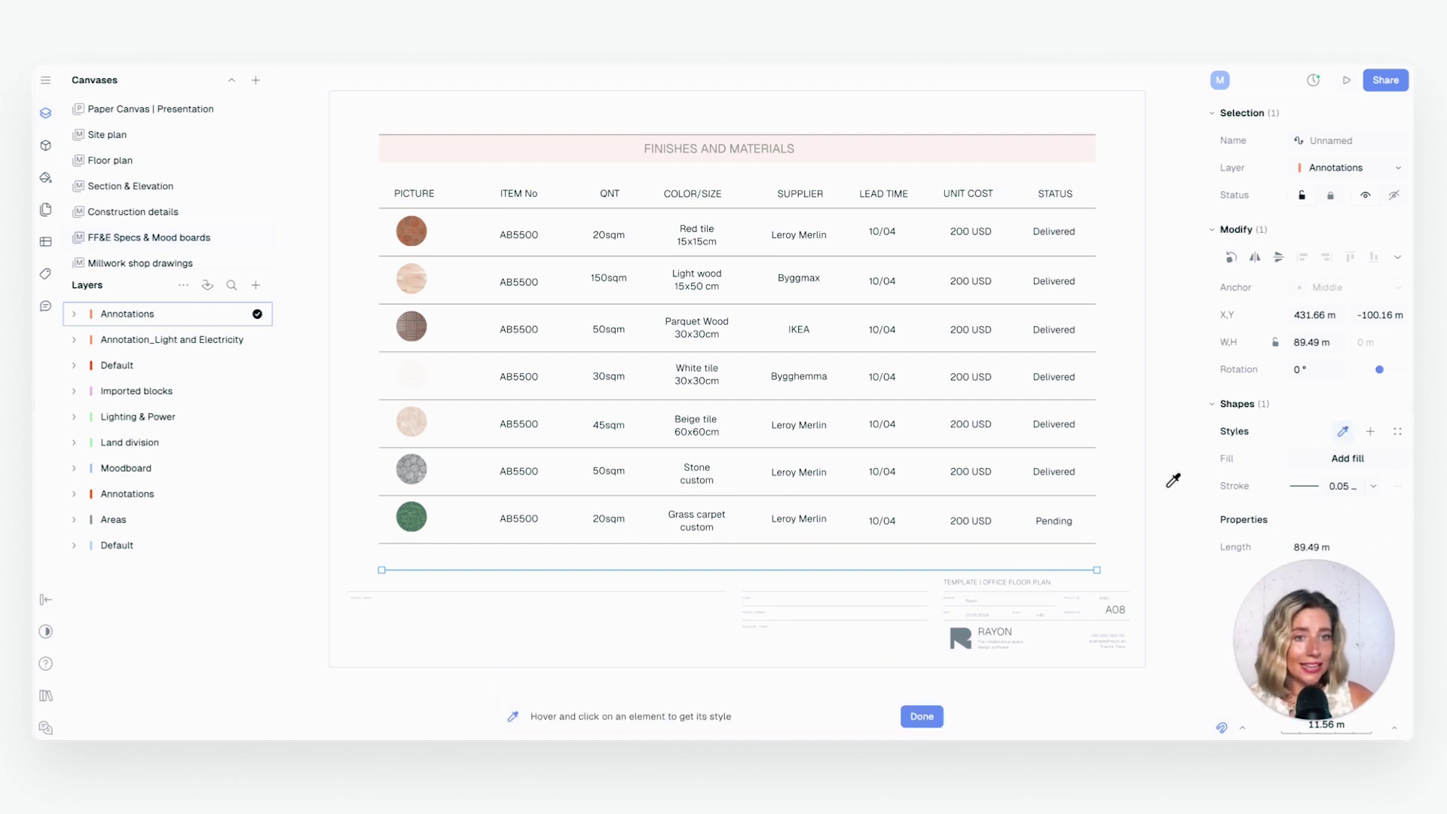
pyautogui.click(1304, 486)
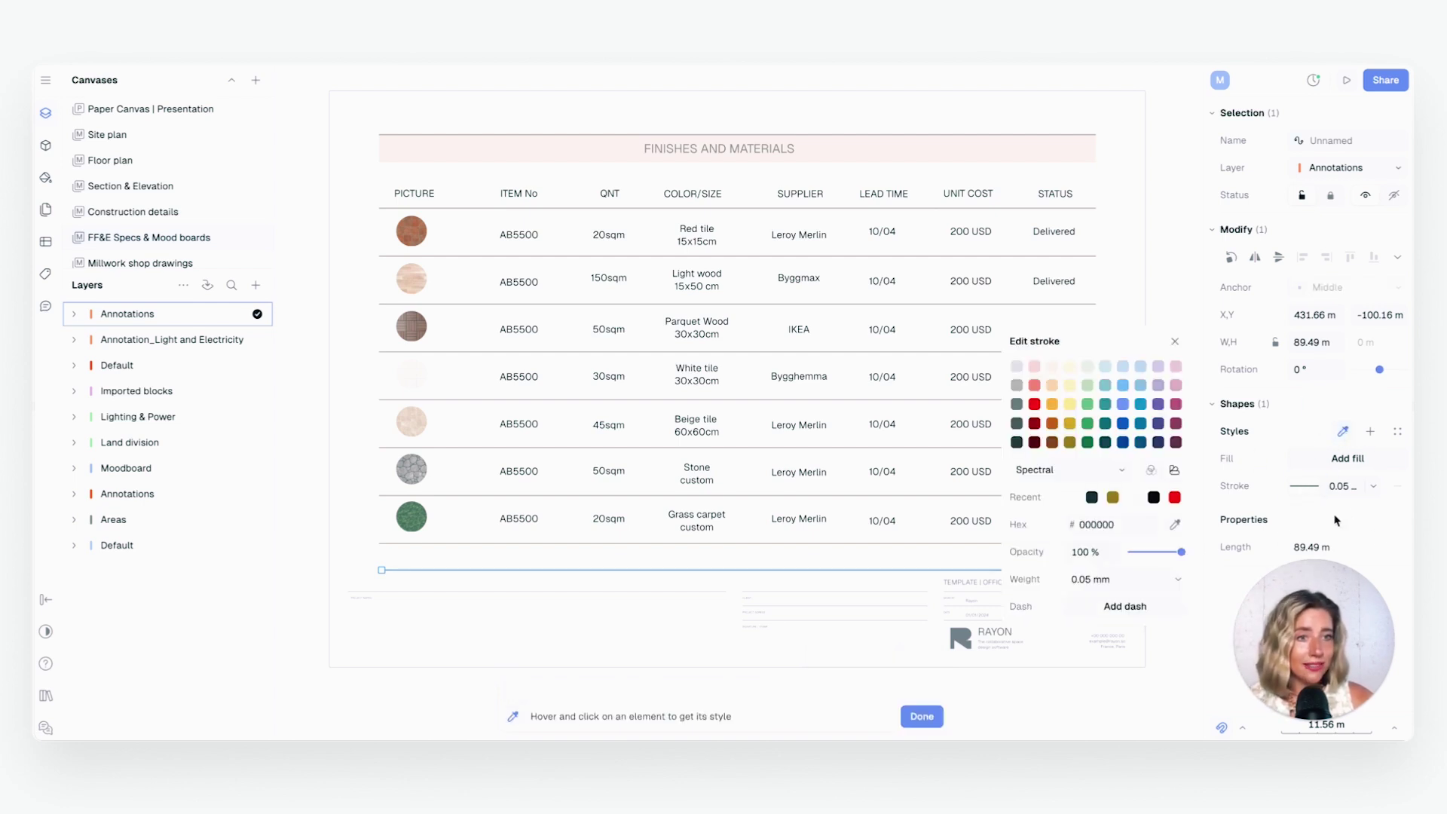
pyautogui.click(1341, 486)
pyautogui.click(1304, 486)
pyautogui.click(1317, 517)
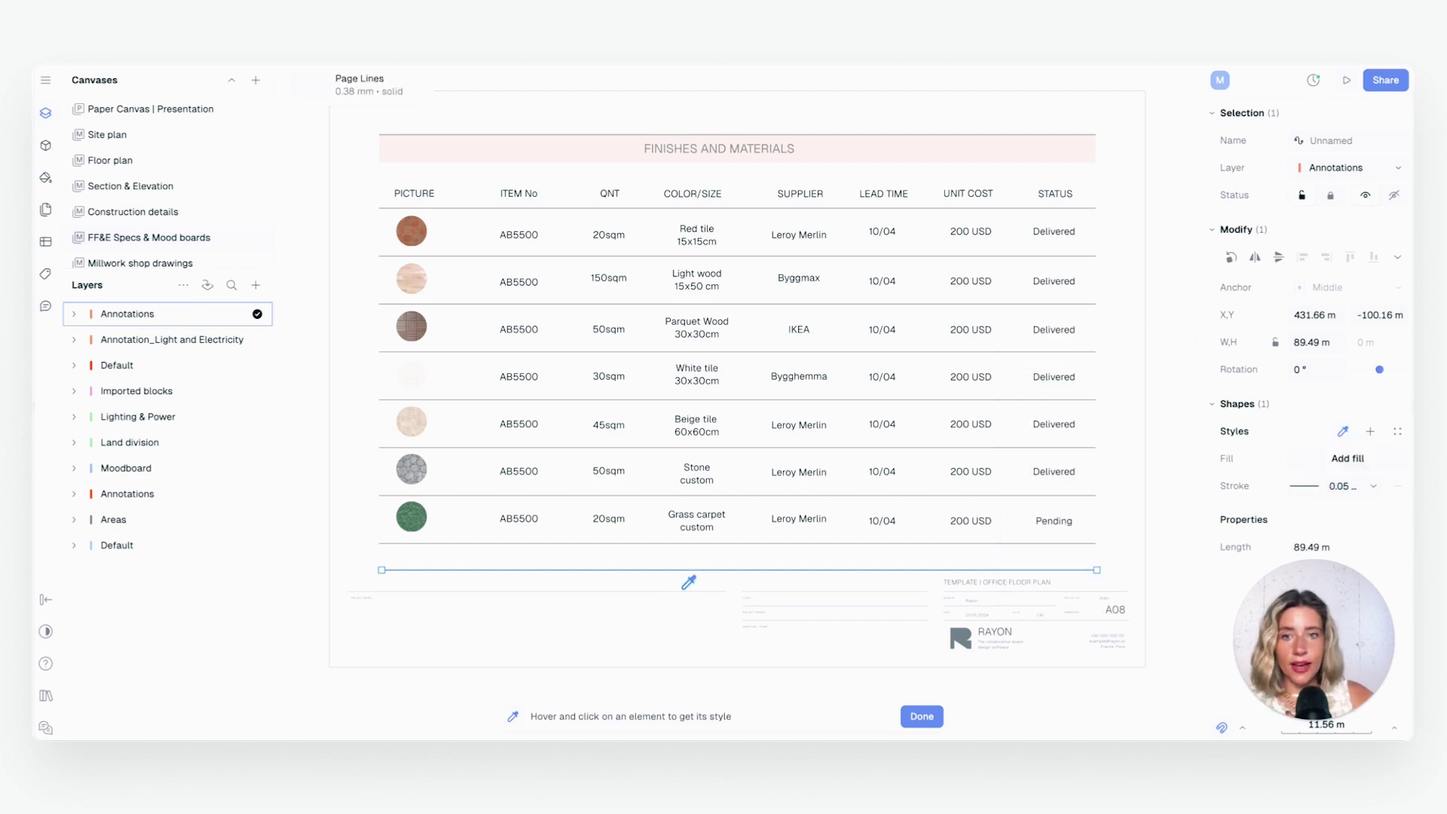
pyautogui.scroll(5, 575, 346)
pyautogui.scroll(-3, 648, 475)
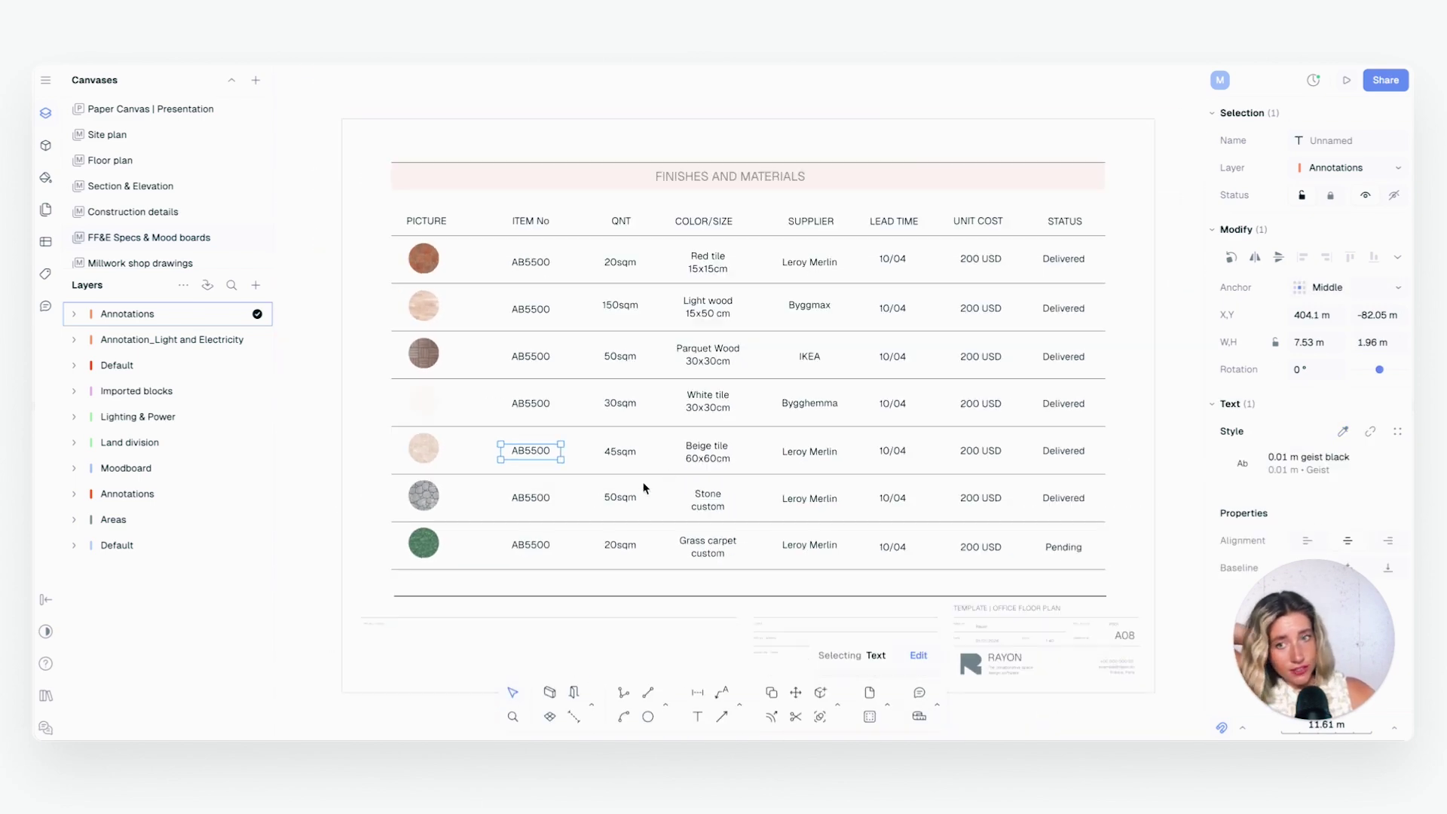
# Add the text "Stone Floring" in the Item No column of the empty row below Grass carpet
pyautogui.scroll(3, 627, 450)
pyautogui.click(630, 443)
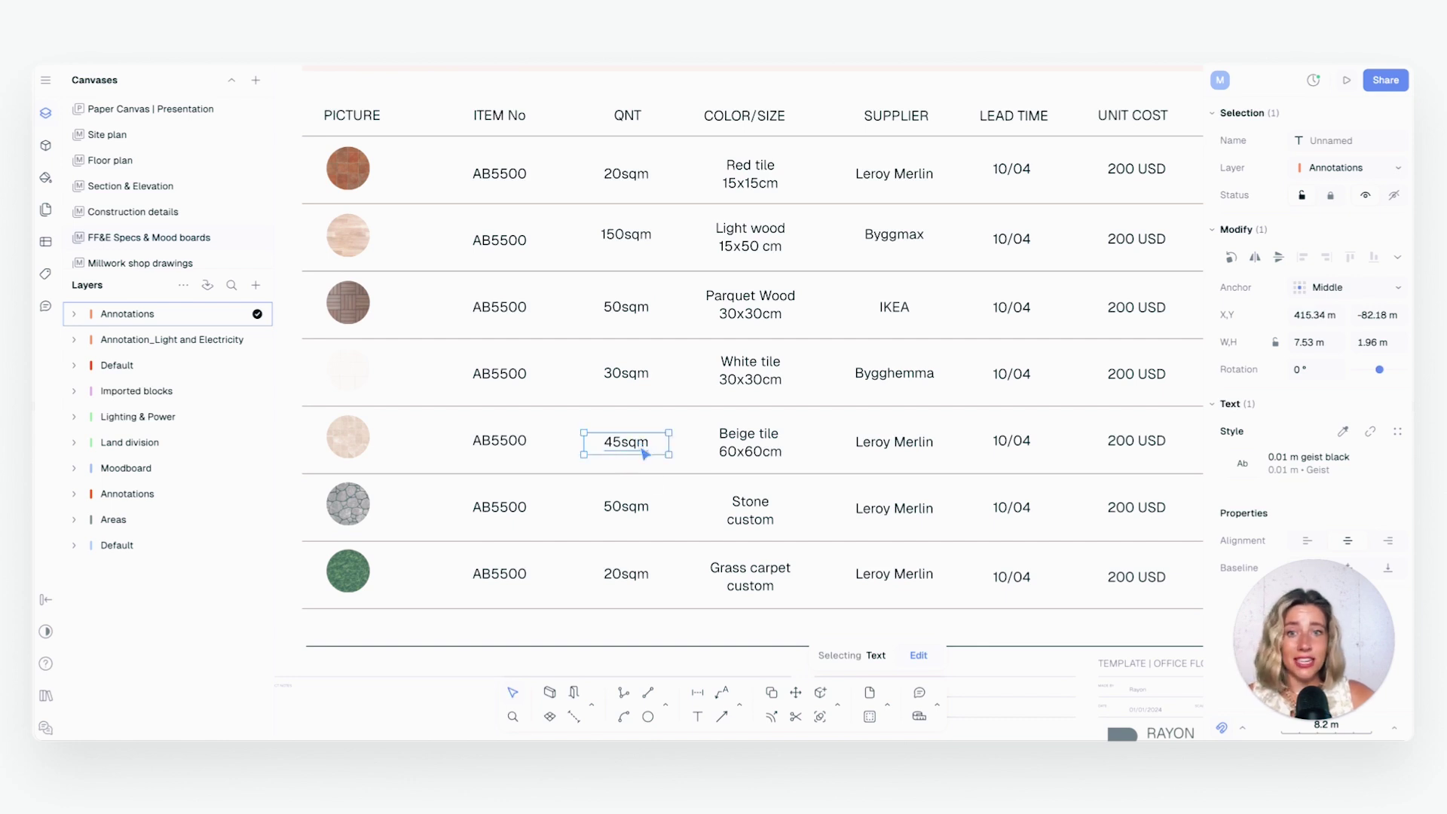
pyautogui.click(697, 715)
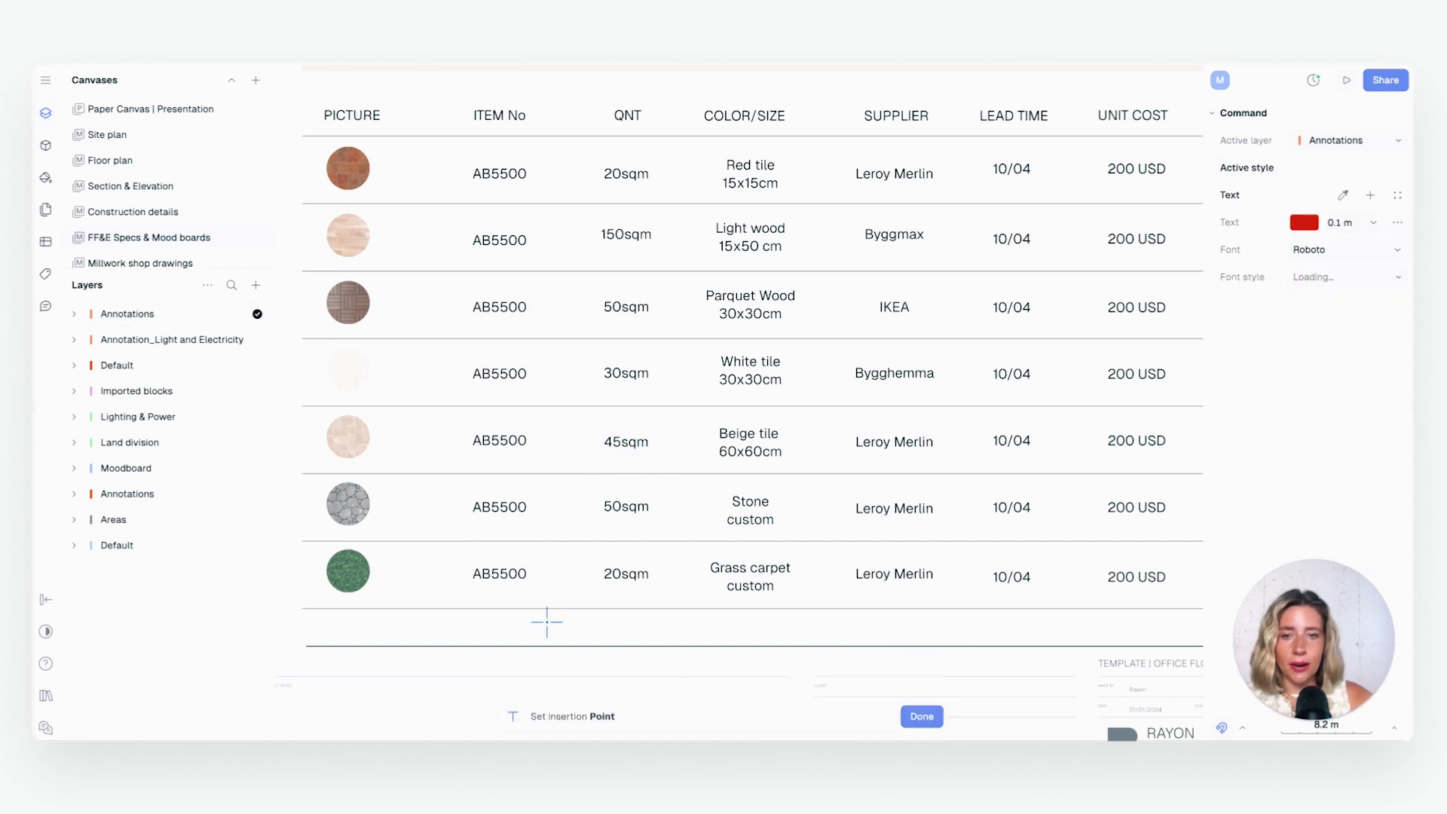
pyautogui.click(479, 624)
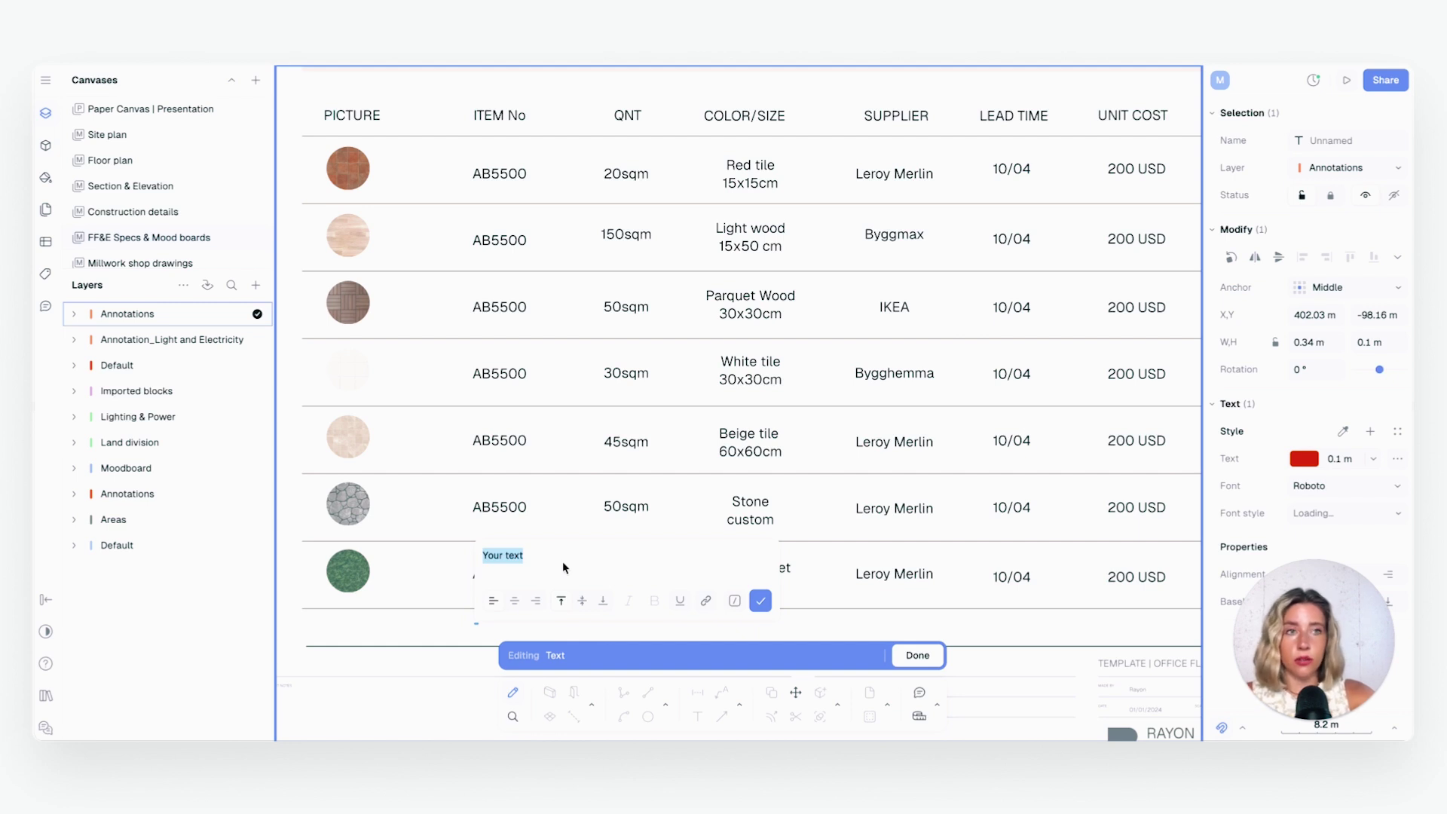
pyautogui.write('Stone Floring')
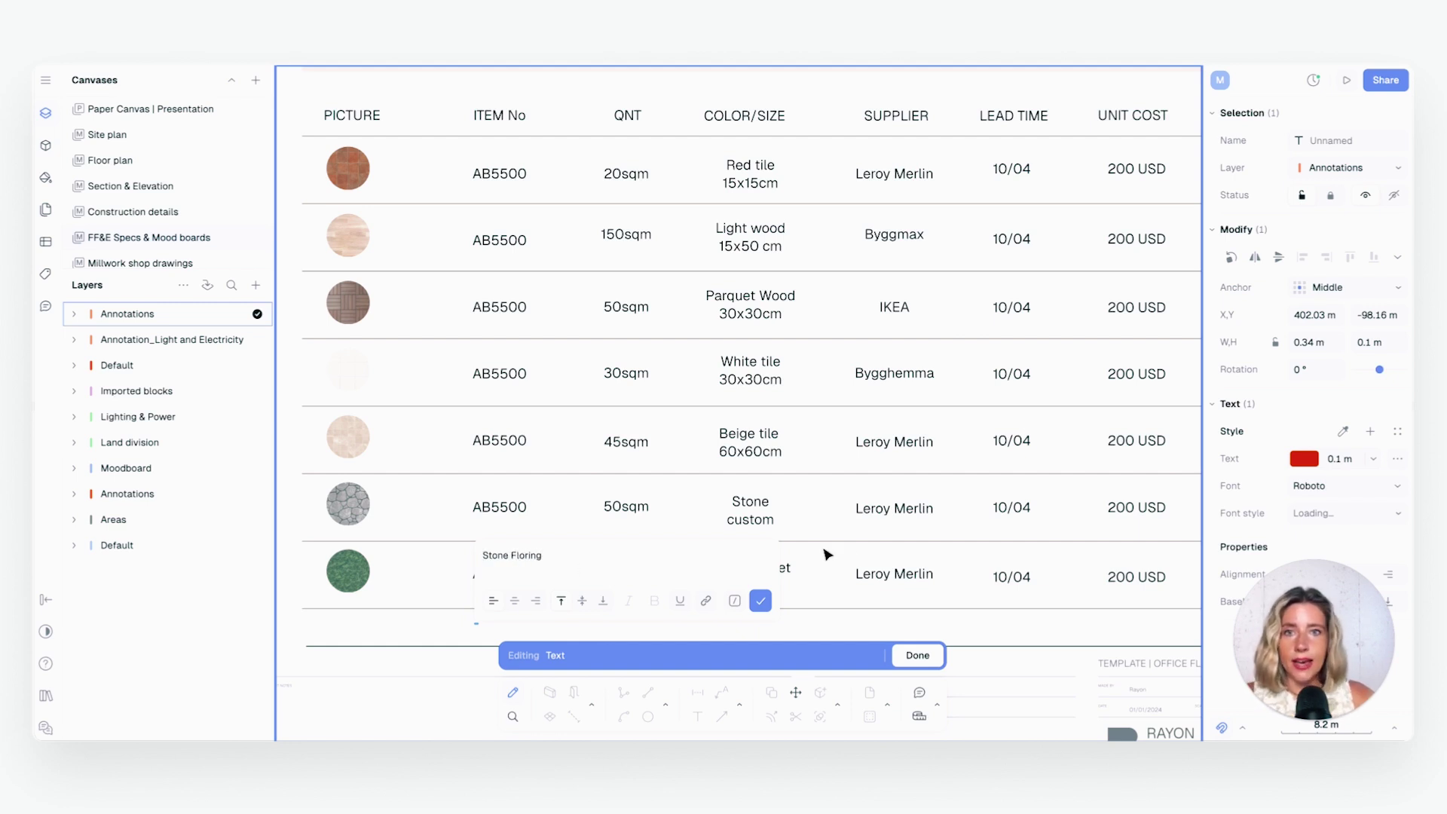
pyautogui.click(917, 655)
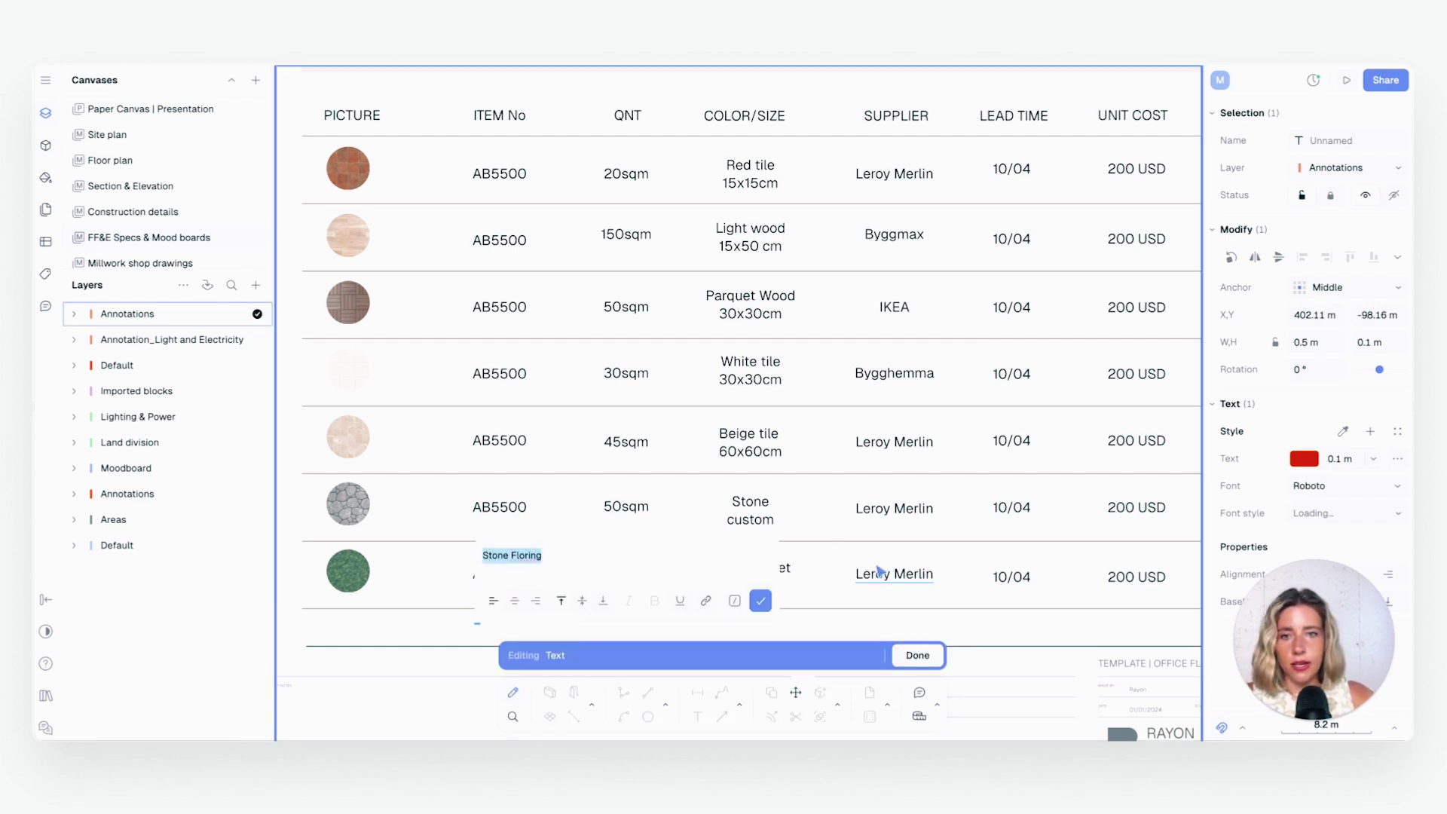
pyautogui.click(917, 654)
# Set the text height of the new "Stone Floring" label to 1 m
pyautogui.scroll(5, 489, 641)
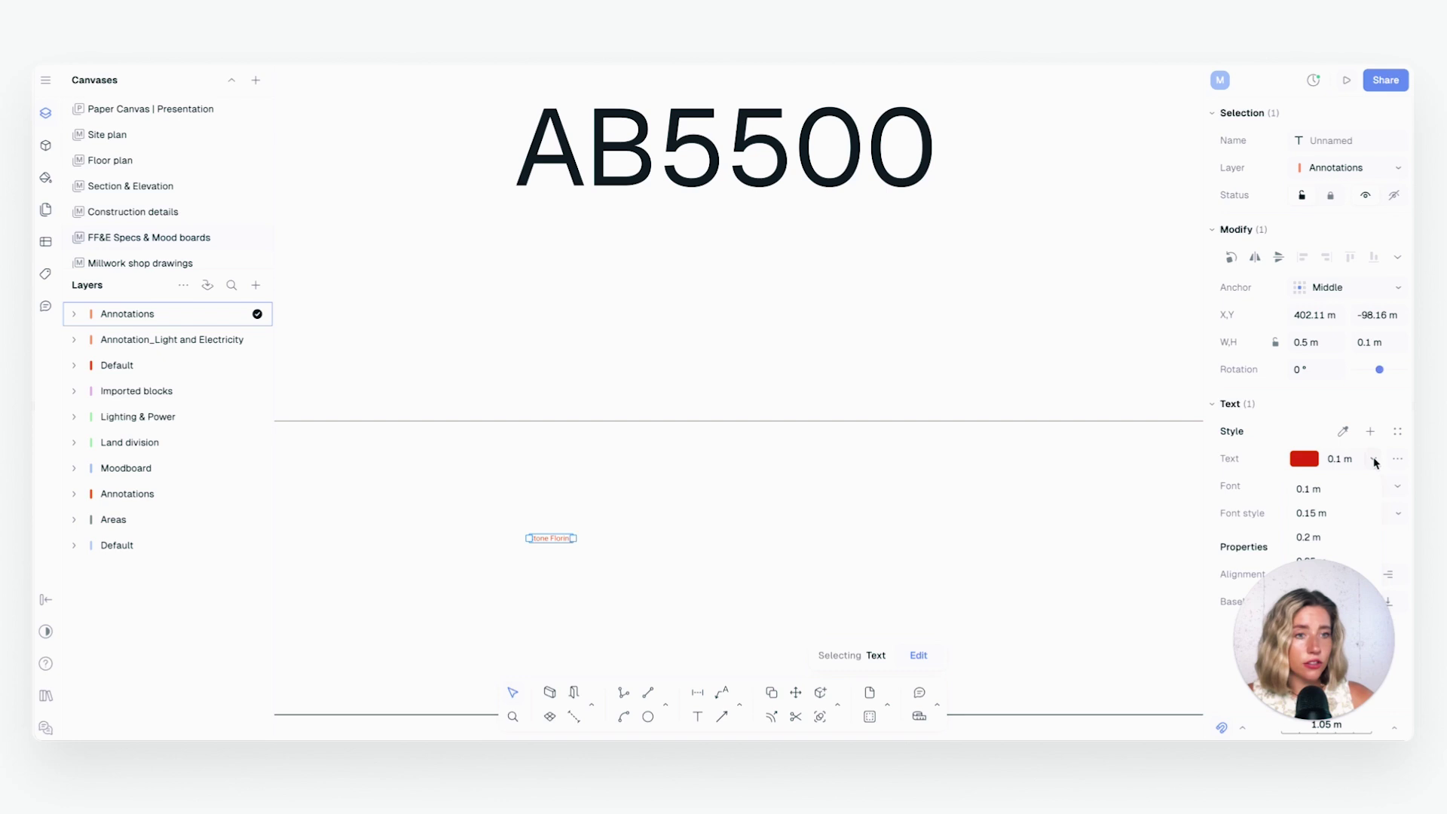
pyautogui.click(1350, 461)
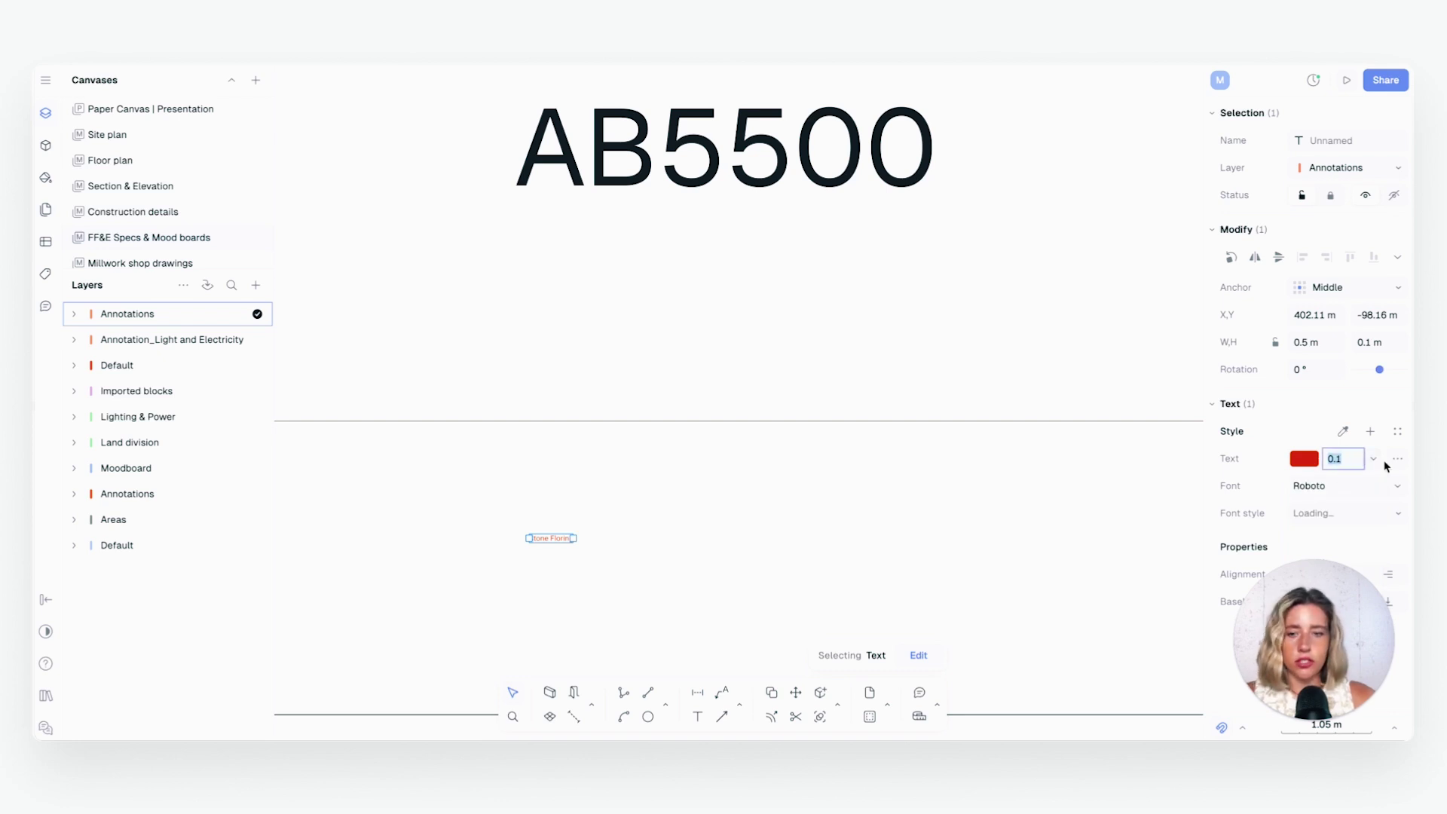
pyautogui.write('1')
pyautogui.press('Return')
pyautogui.scroll(-5, 754, 497)
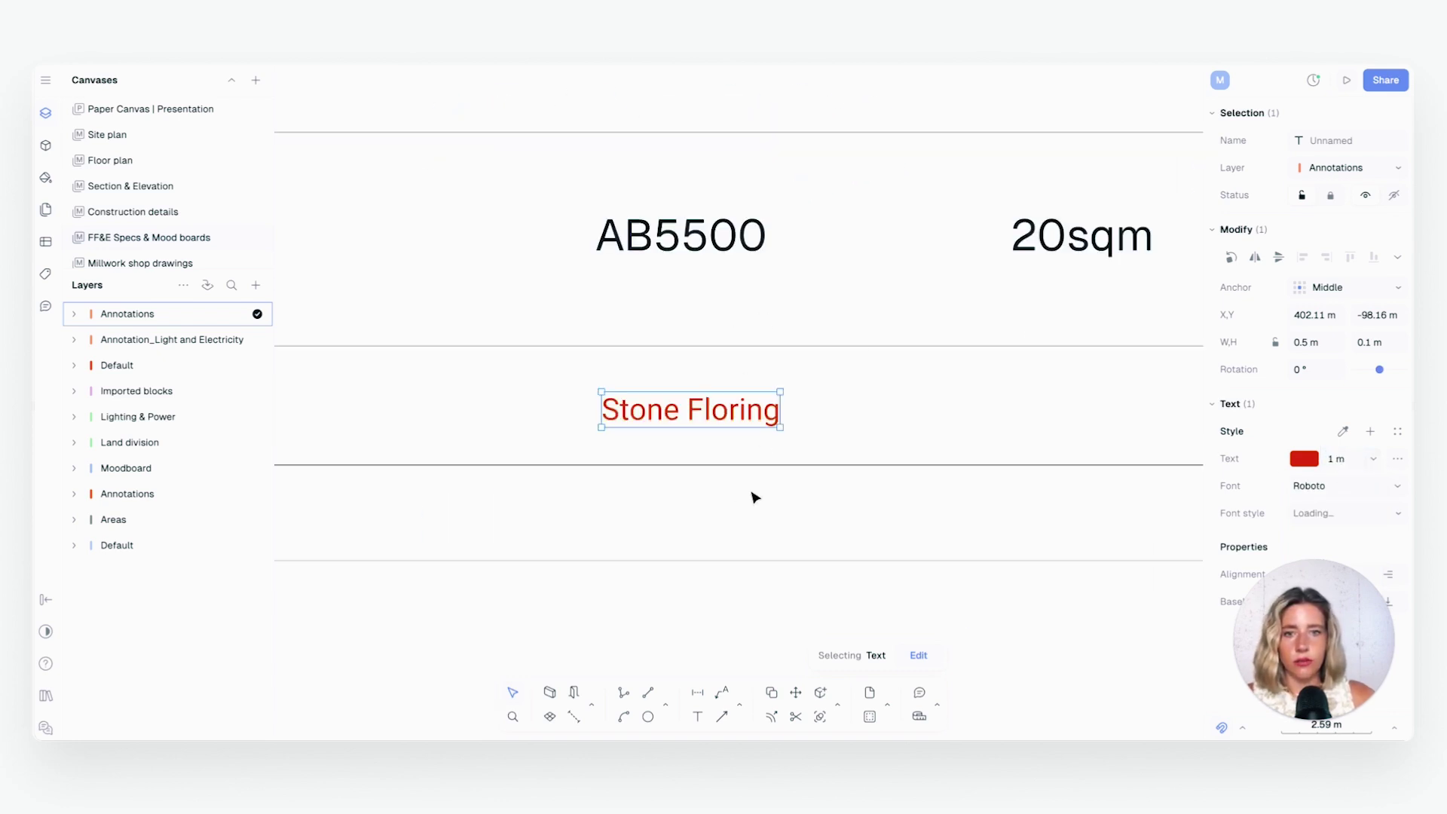
# Correct the new label's wording to "Stone Flooring" and select the label in the table's last row
pyautogui.doubleClick(738, 423)
pyautogui.click(887, 369)
pyautogui.scroll(-5, 892, 385)
pyautogui.moveTo(892, 377); pyautogui.dragTo(662, 509)
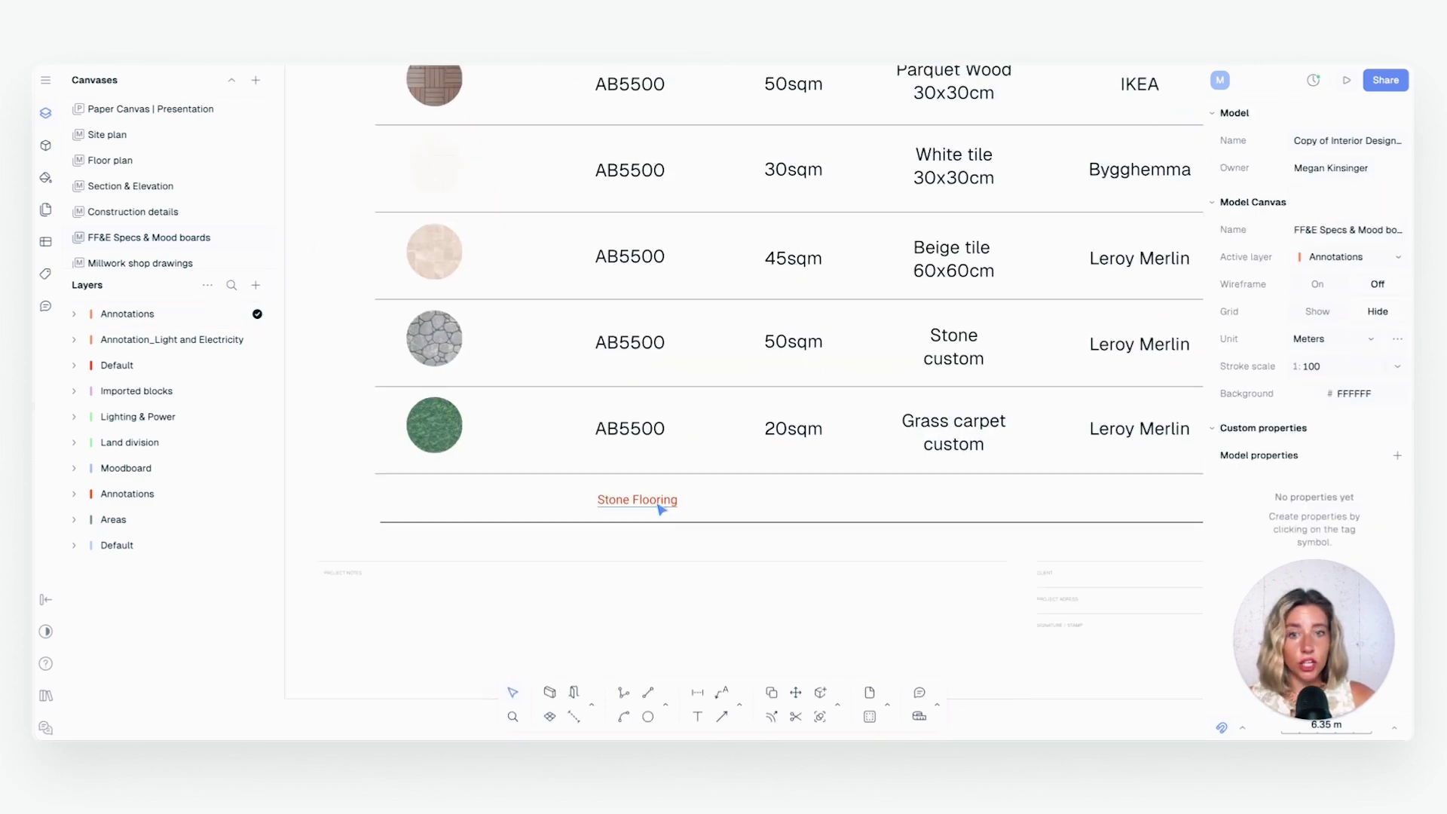
pyautogui.click(662, 509)
pyautogui.scroll(-3, 658, 504)
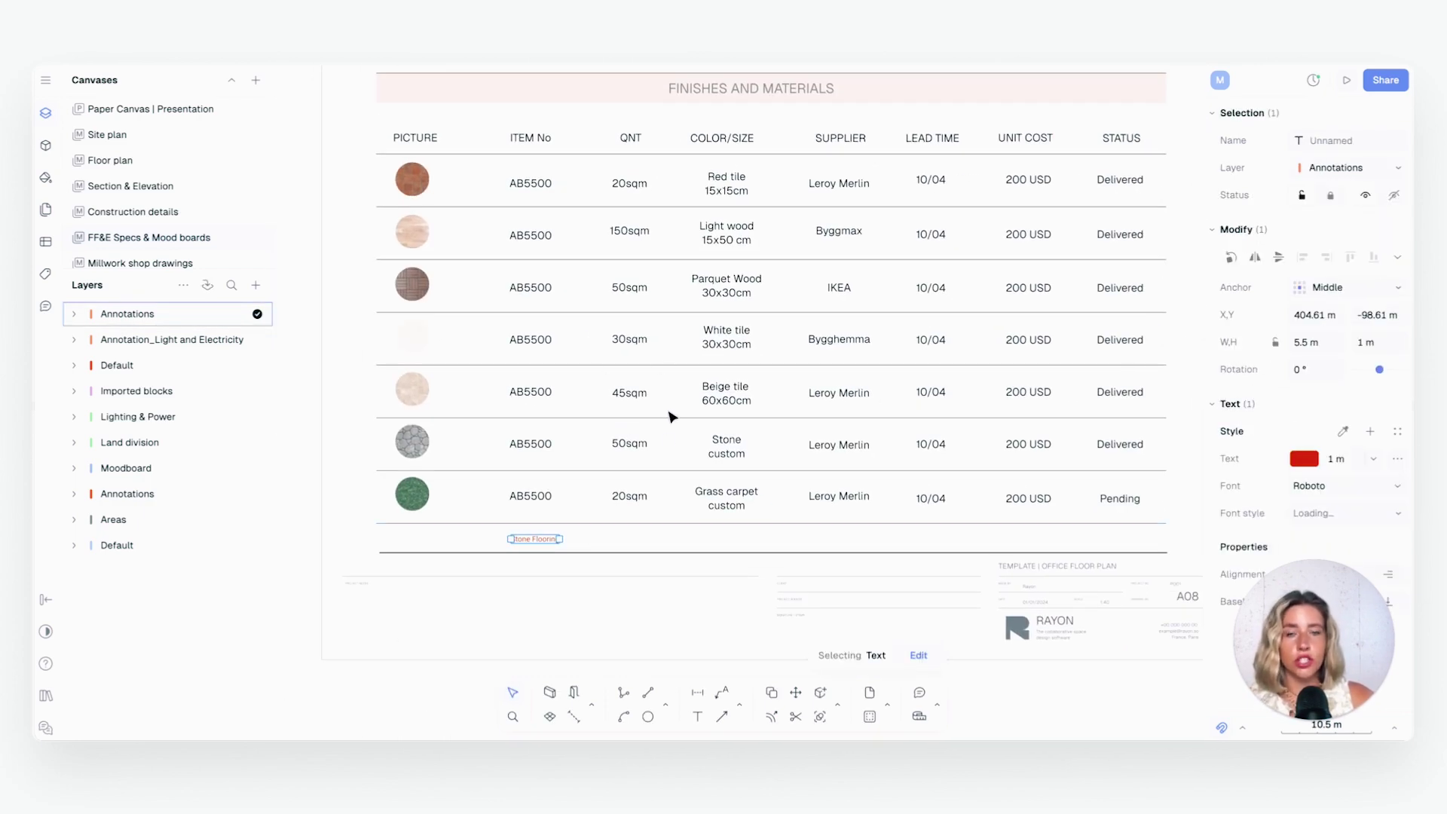
# Open the Delivered status text in the White tile row for editing and leave its wording as it is
pyautogui.scroll(2, 636, 526)
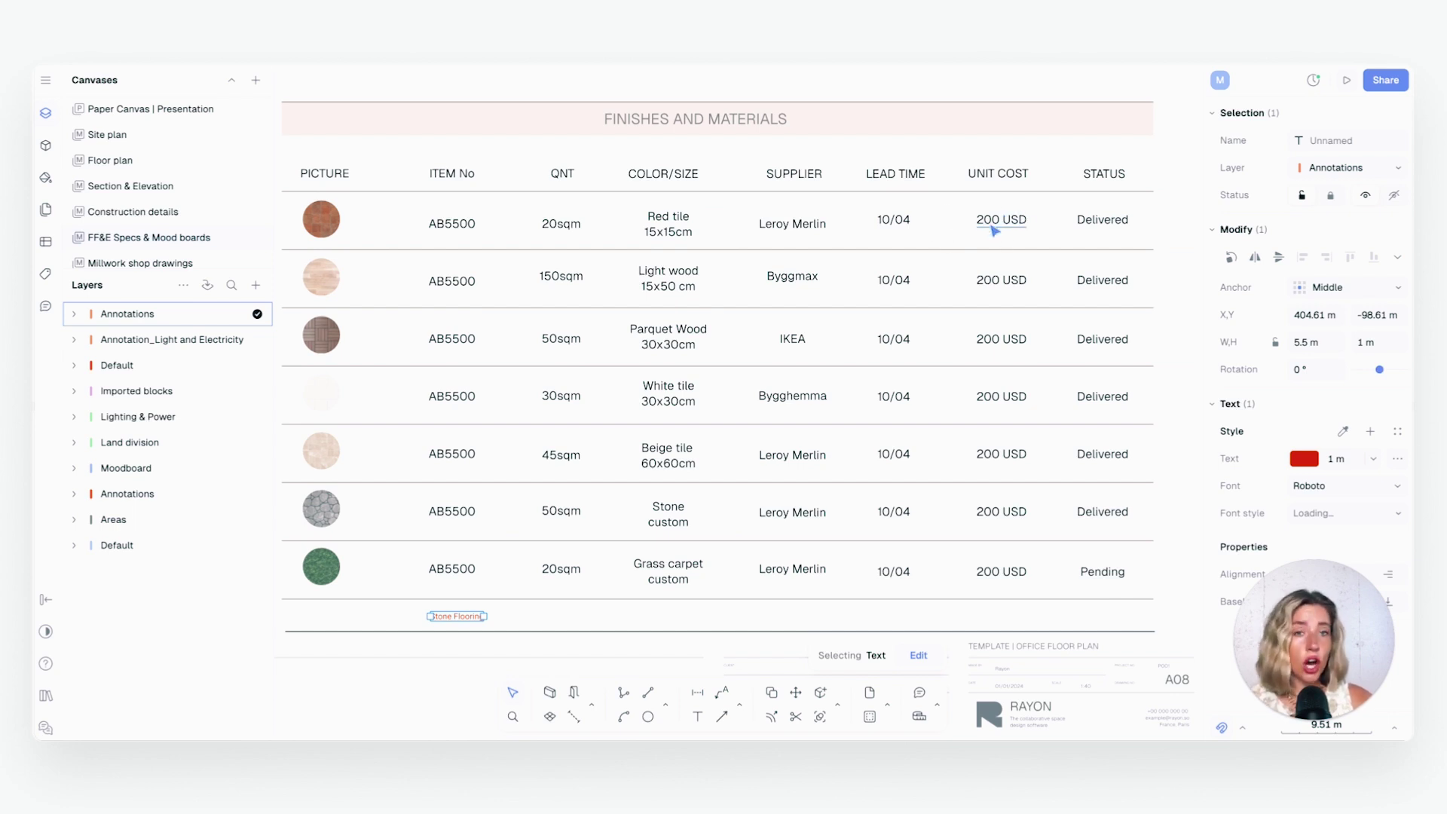
pyautogui.click(1113, 403)
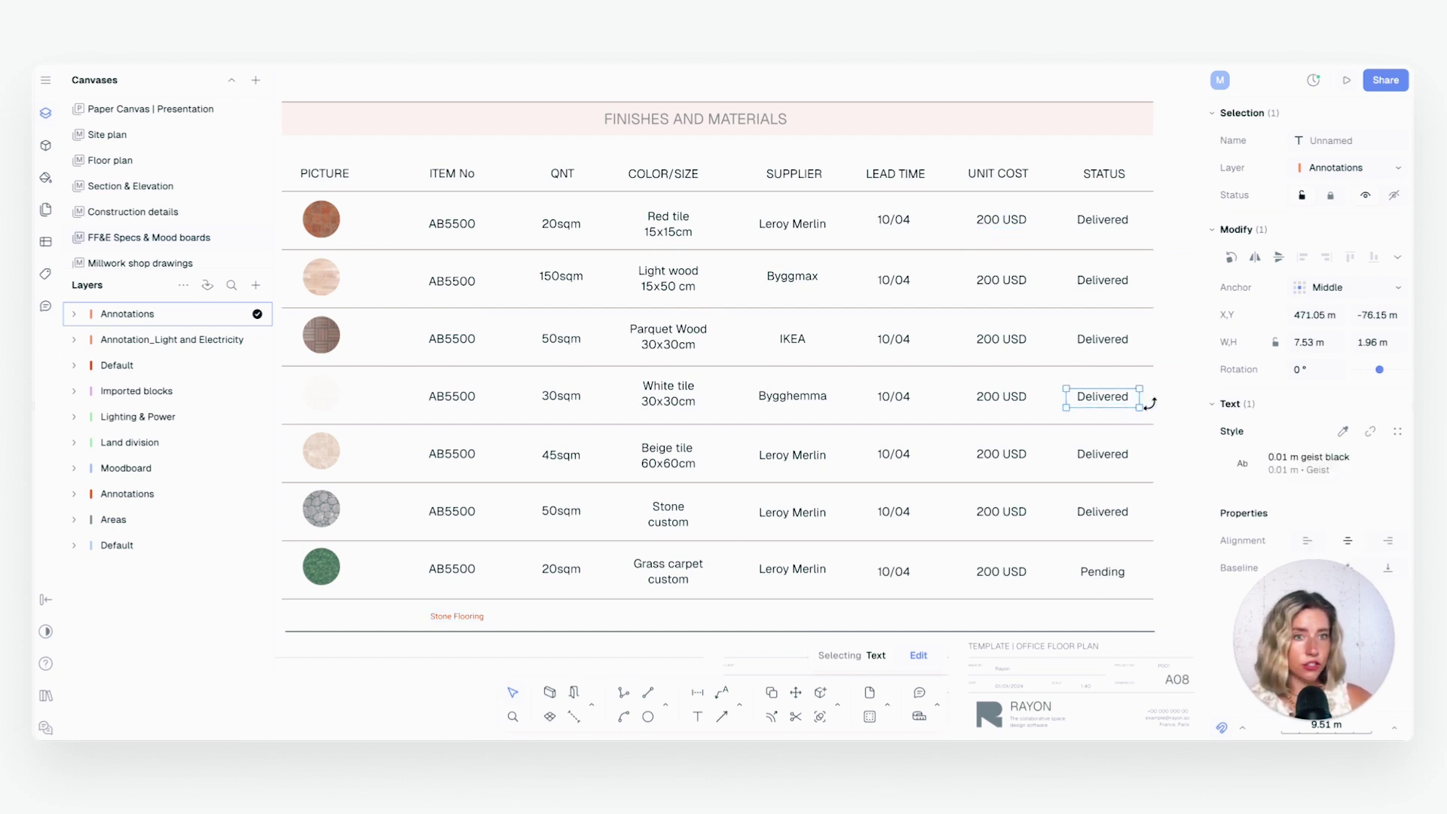
pyautogui.doubleClick(1123, 395)
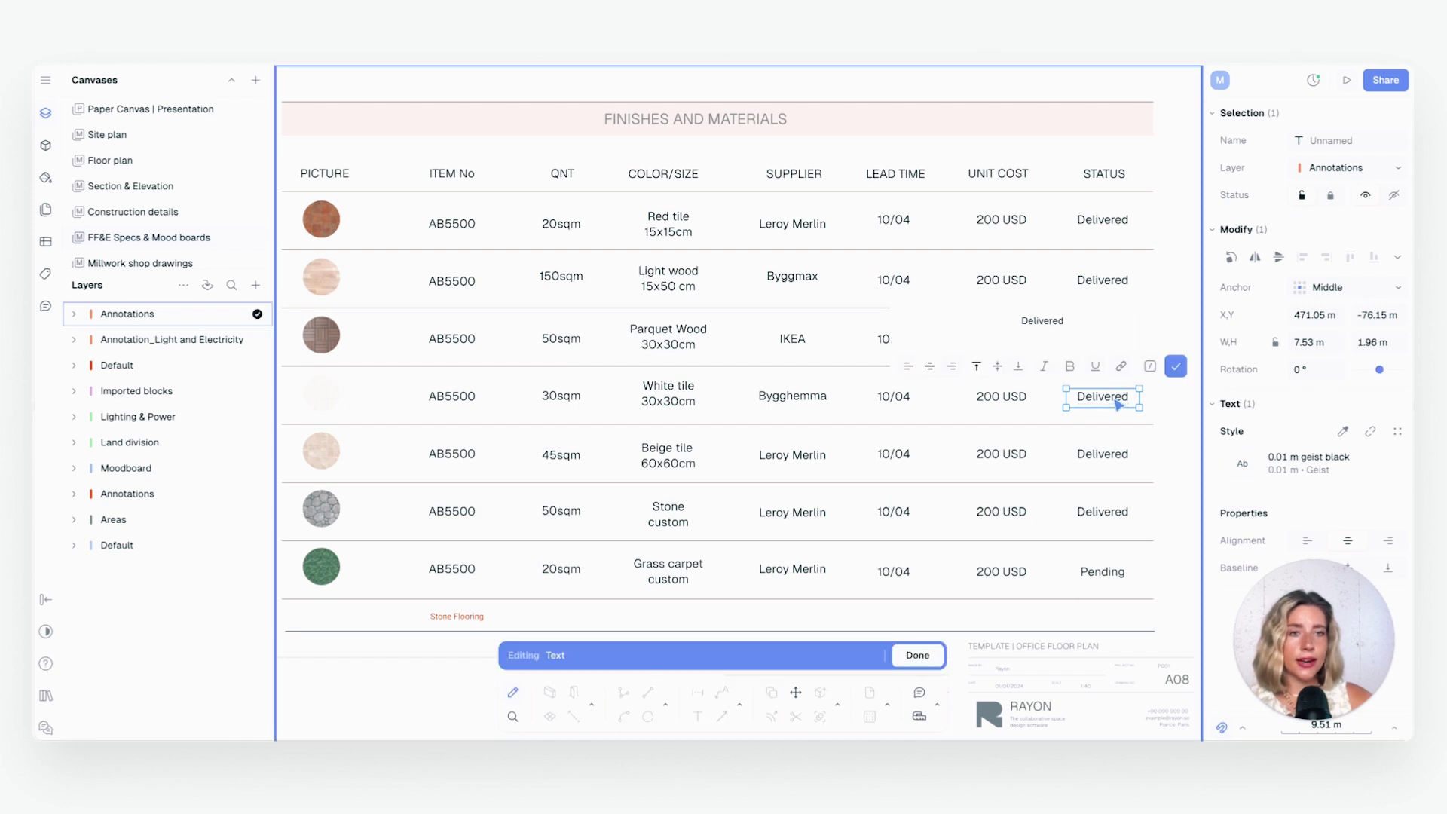
pyautogui.click(917, 655)
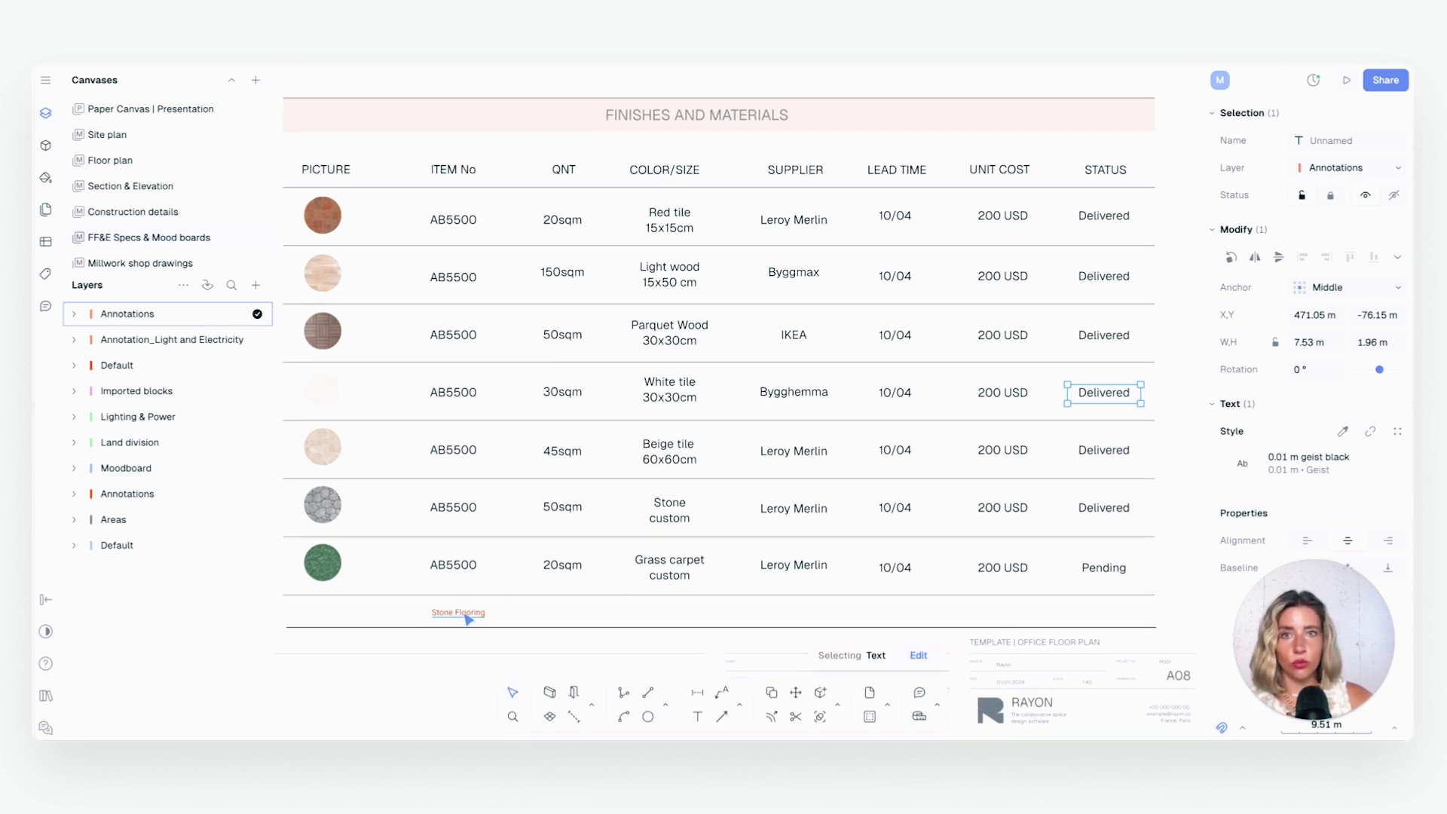
# Remove the red "Stone Flooring" label from the last row of the Finishes and Materials table
pyautogui.click(465, 616)
pyautogui.press('Escape')
# Select the directional spotlight image, number 1, on the lighting types sheet below the Finishes and Materials table
pyautogui.scroll(-10, 736, 562)
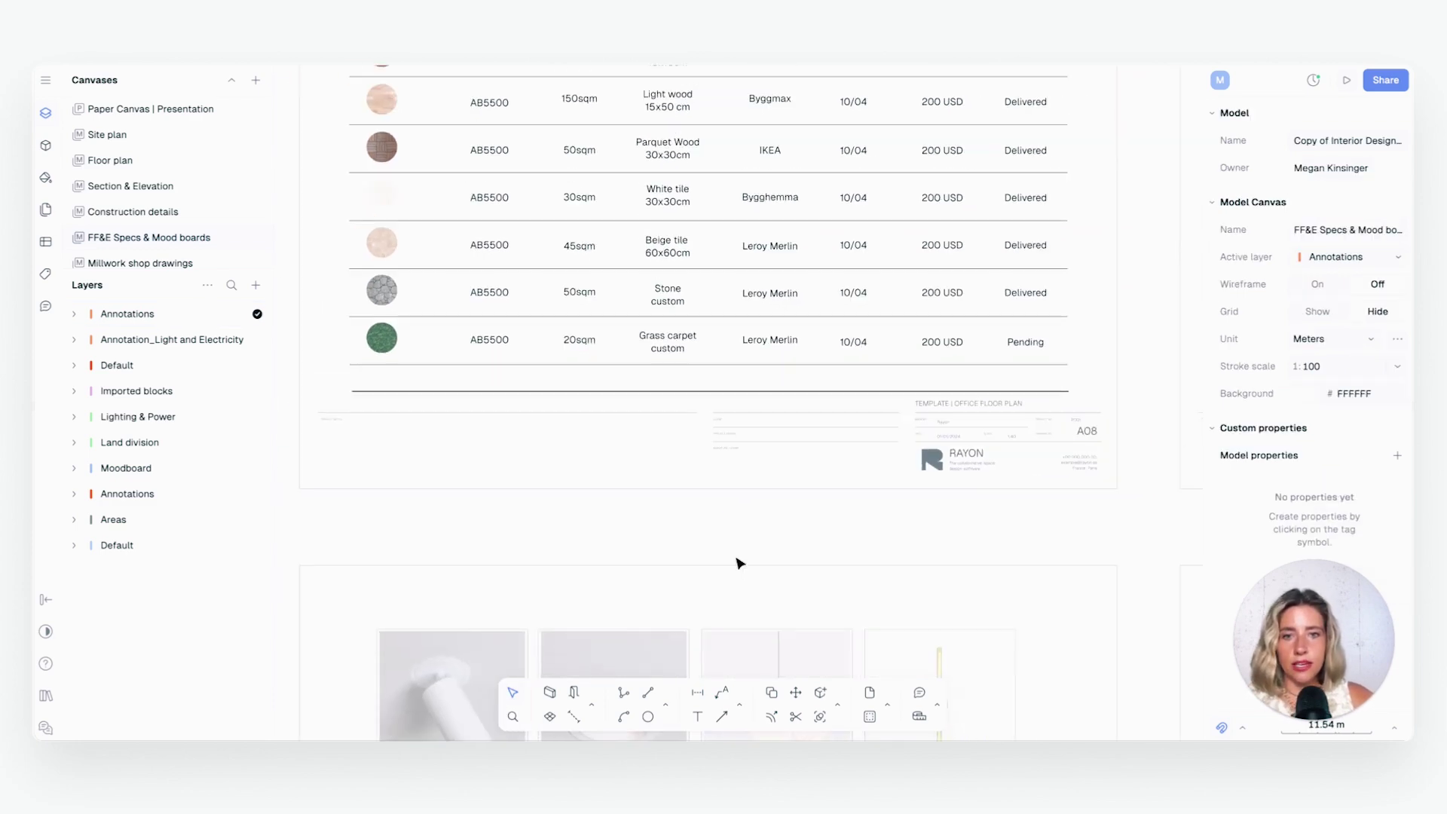
pyautogui.scroll(3, 811, 354)
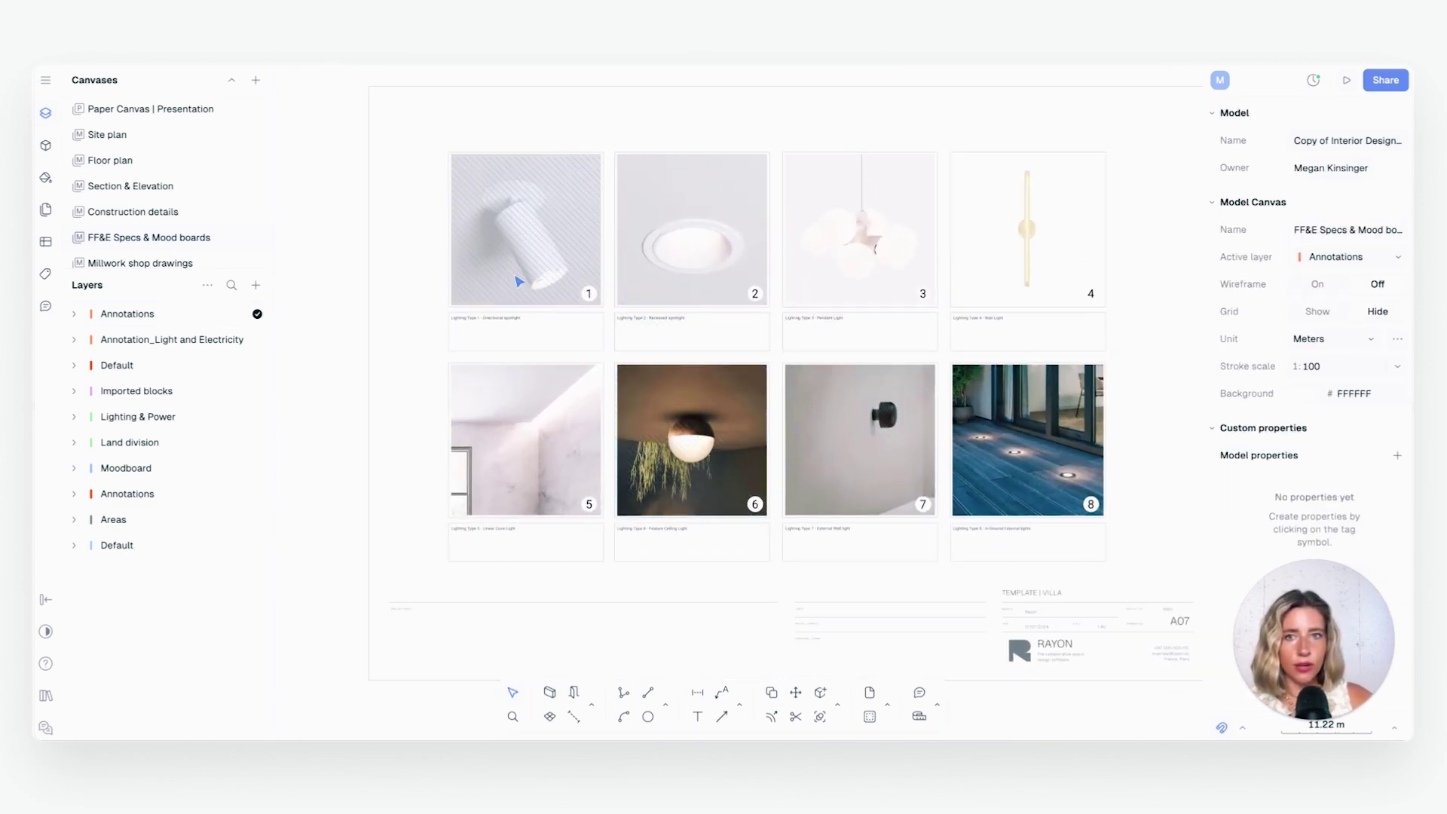
pyautogui.click(509, 281)
pyautogui.scroll(3, 459, 245)
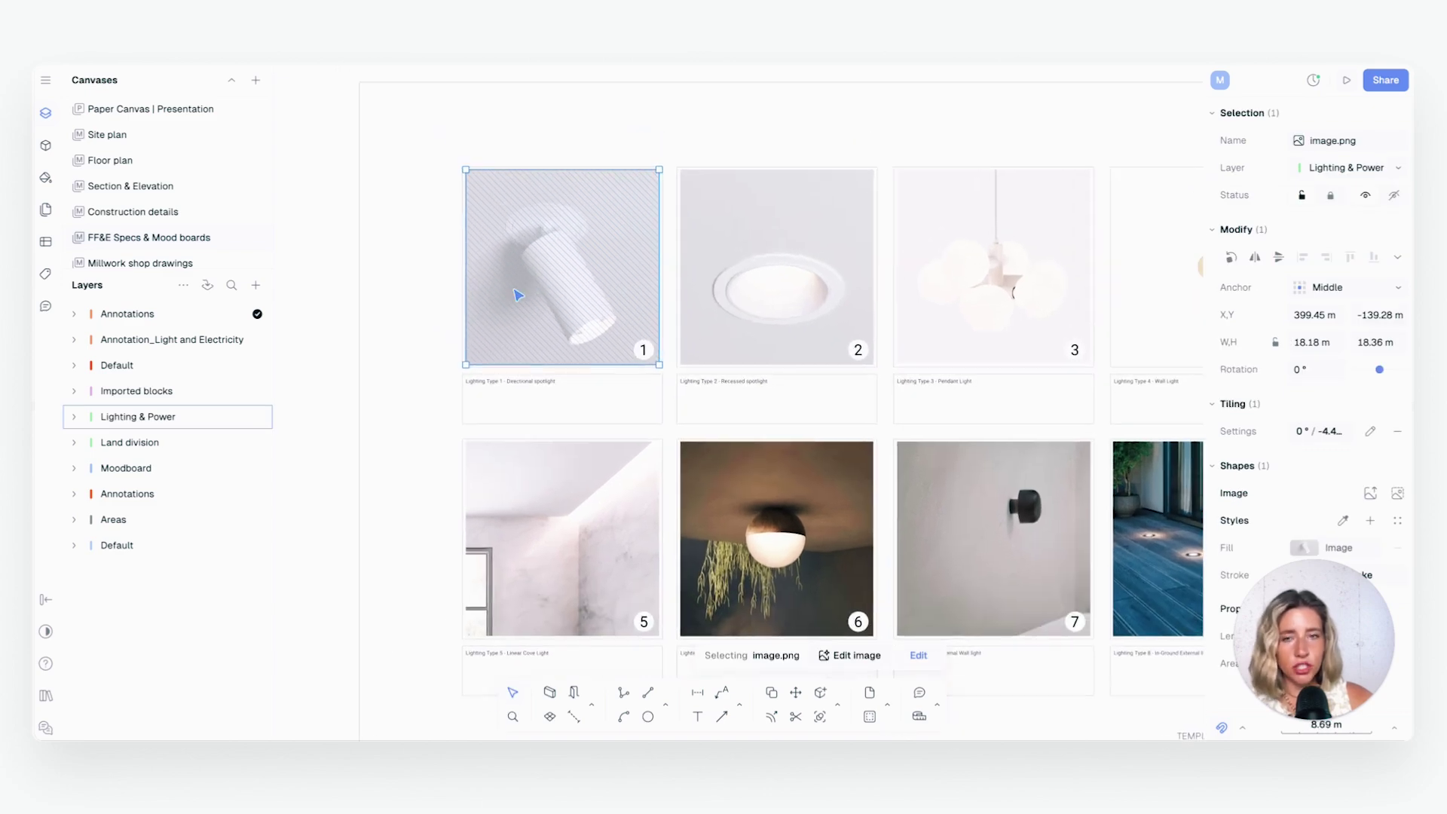
pyautogui.click(435, 263)
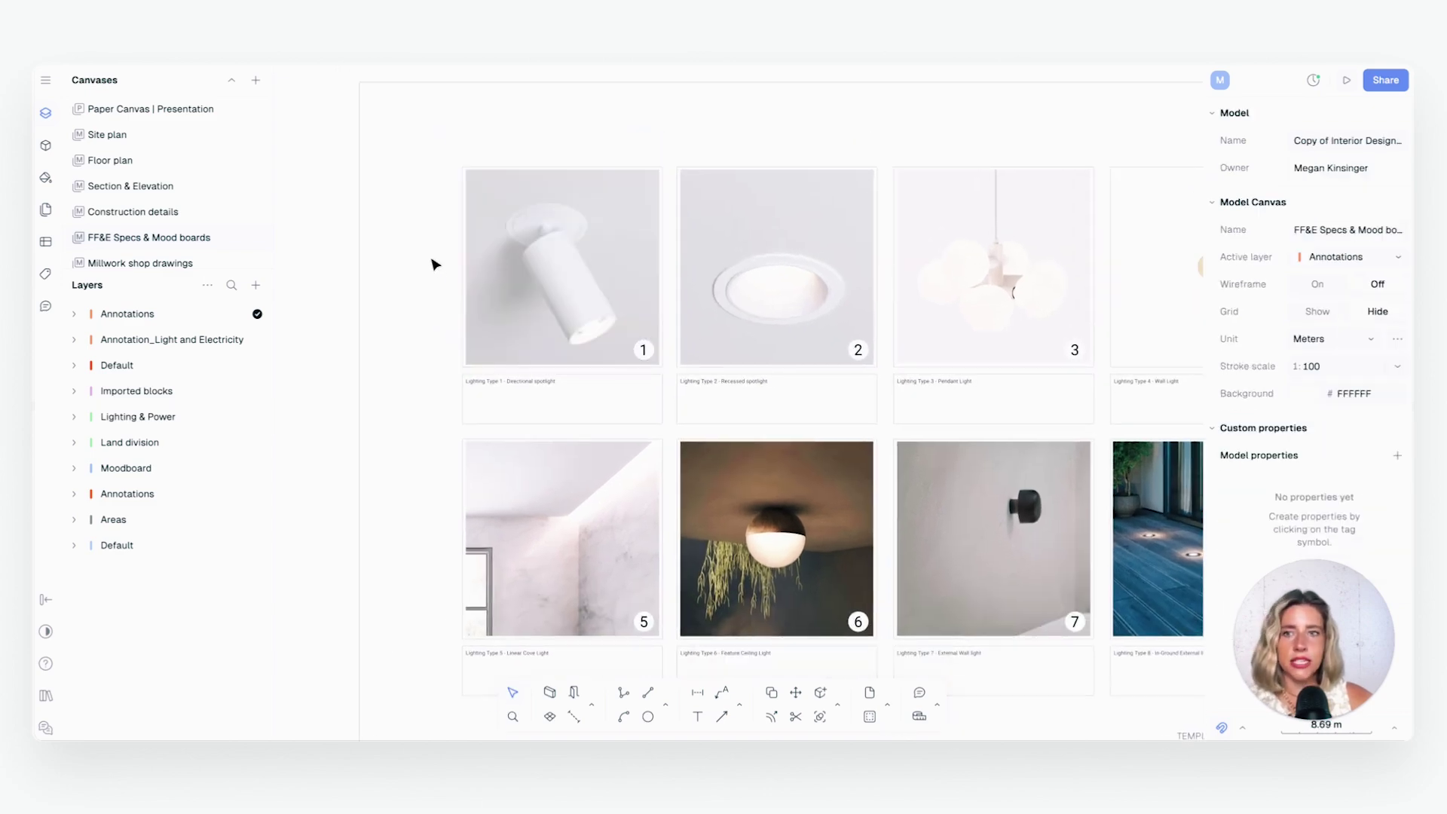
pyautogui.click(550, 236)
pyautogui.click(391, 225)
pyautogui.click(587, 285)
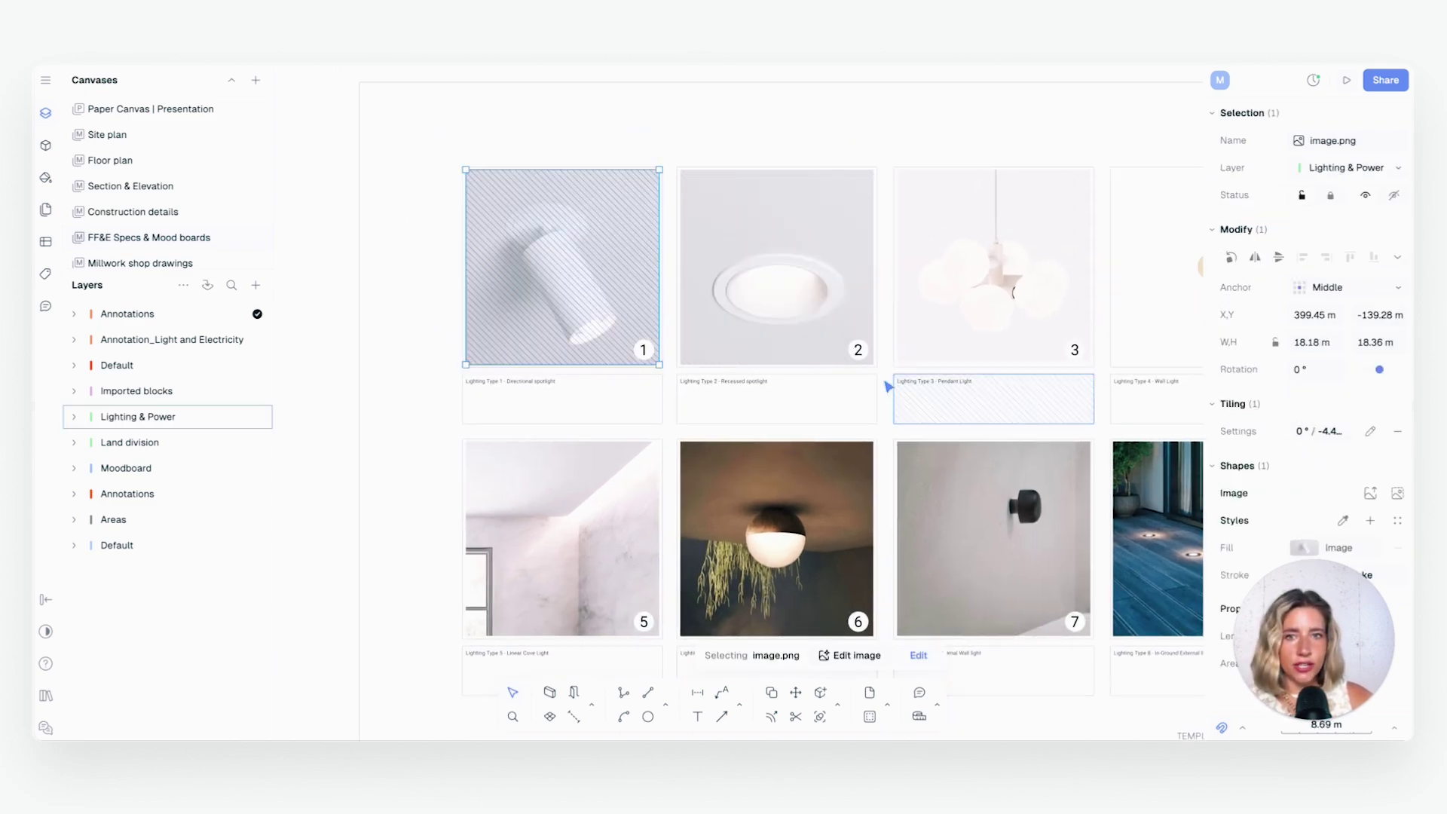
# Remove the background from the directional spotlight image and apply the edit to the sheet
pyautogui.hscroll(1, 669, 313)
pyautogui.scroll(1, 668, 313)
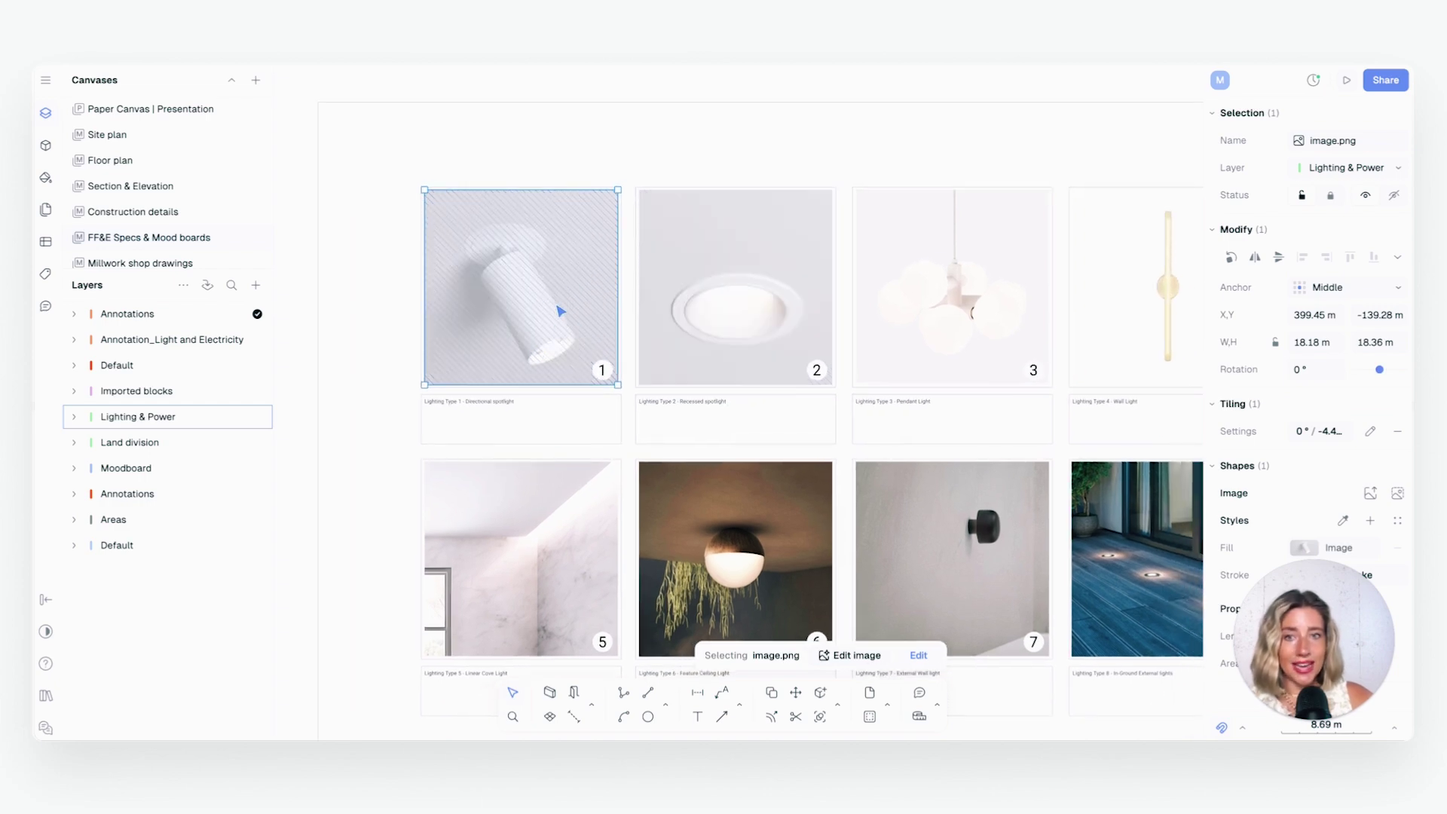
pyautogui.click(864, 660)
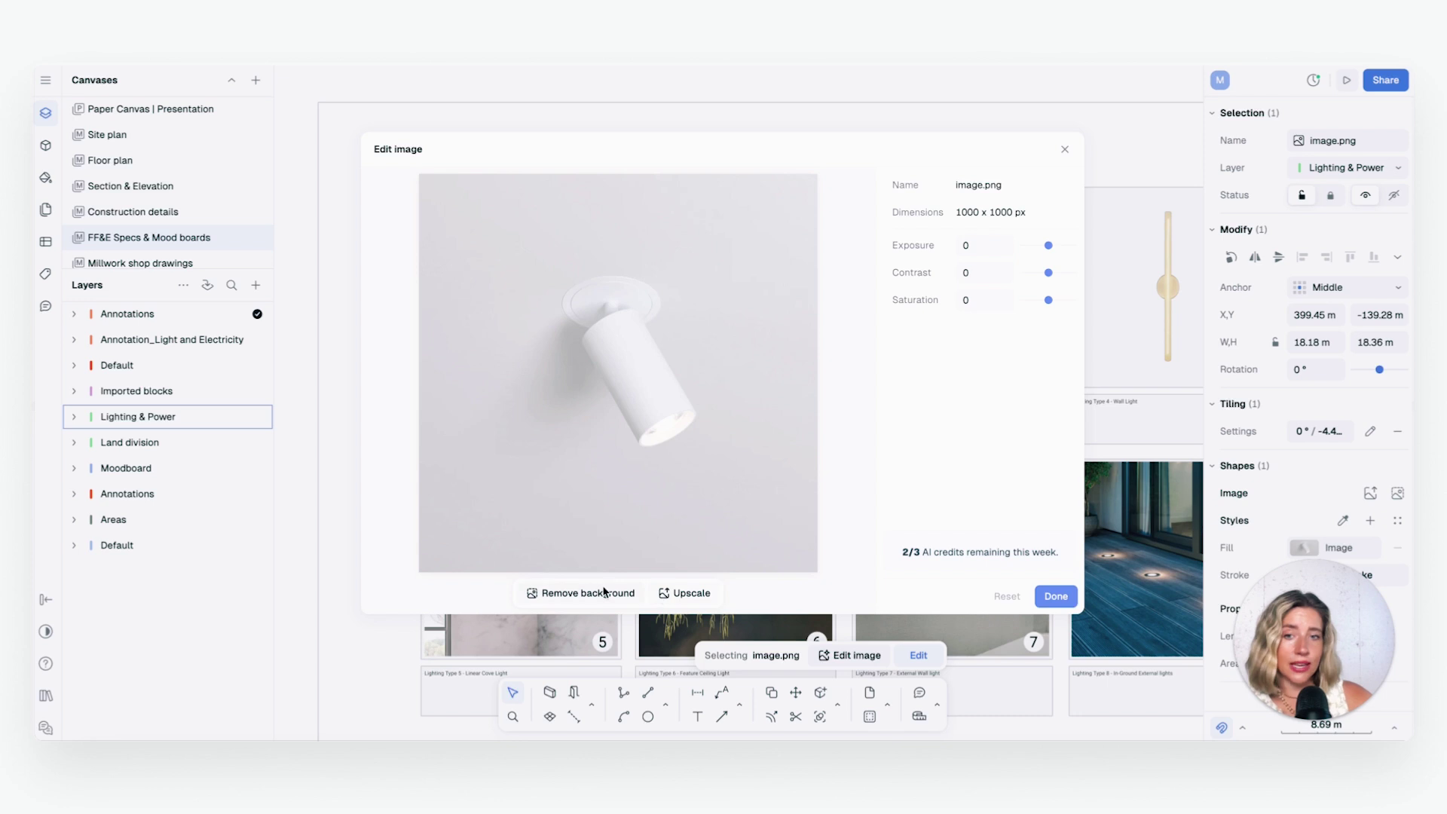
pyautogui.click(557, 593)
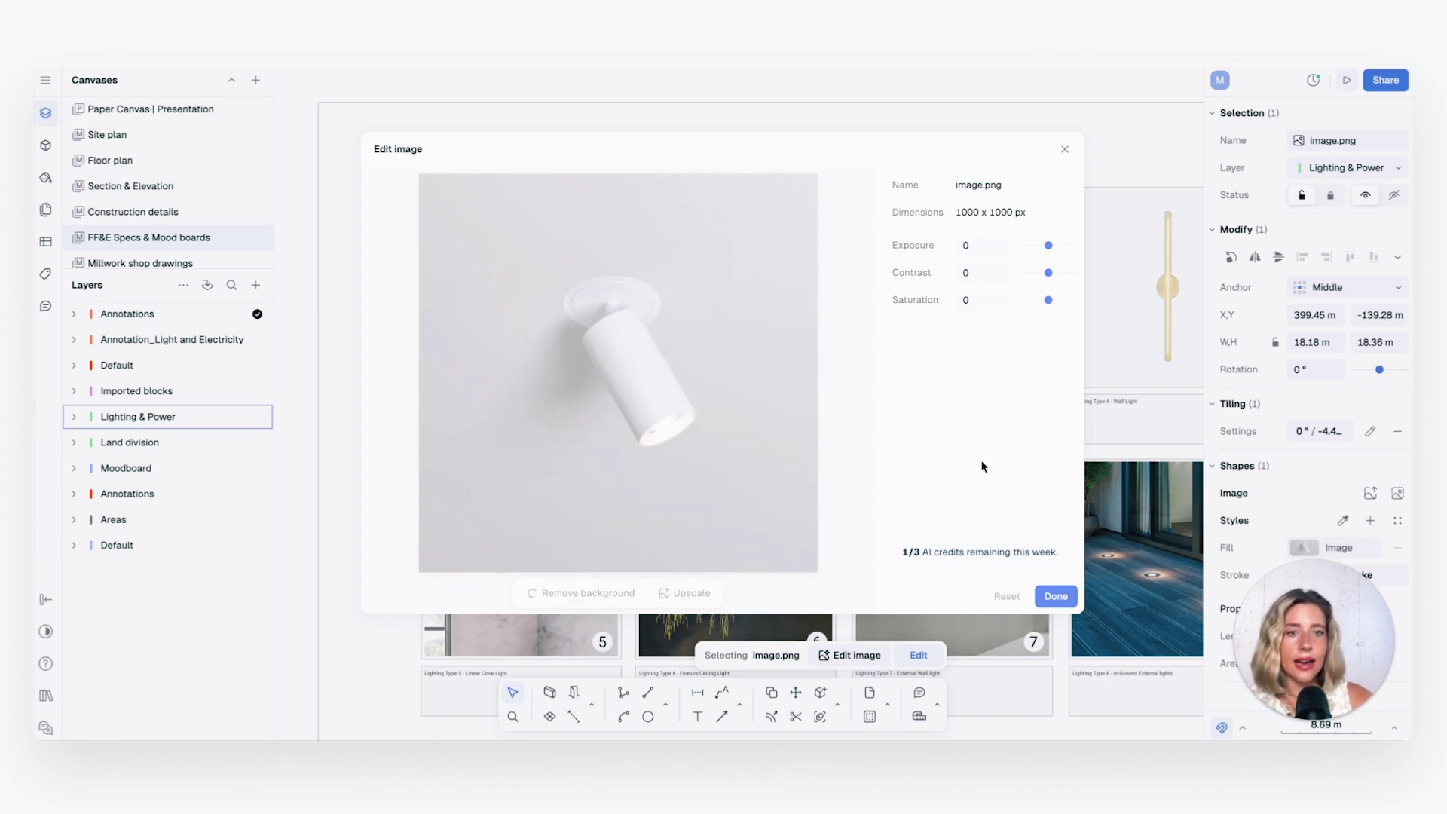
pyautogui.click(1056, 596)
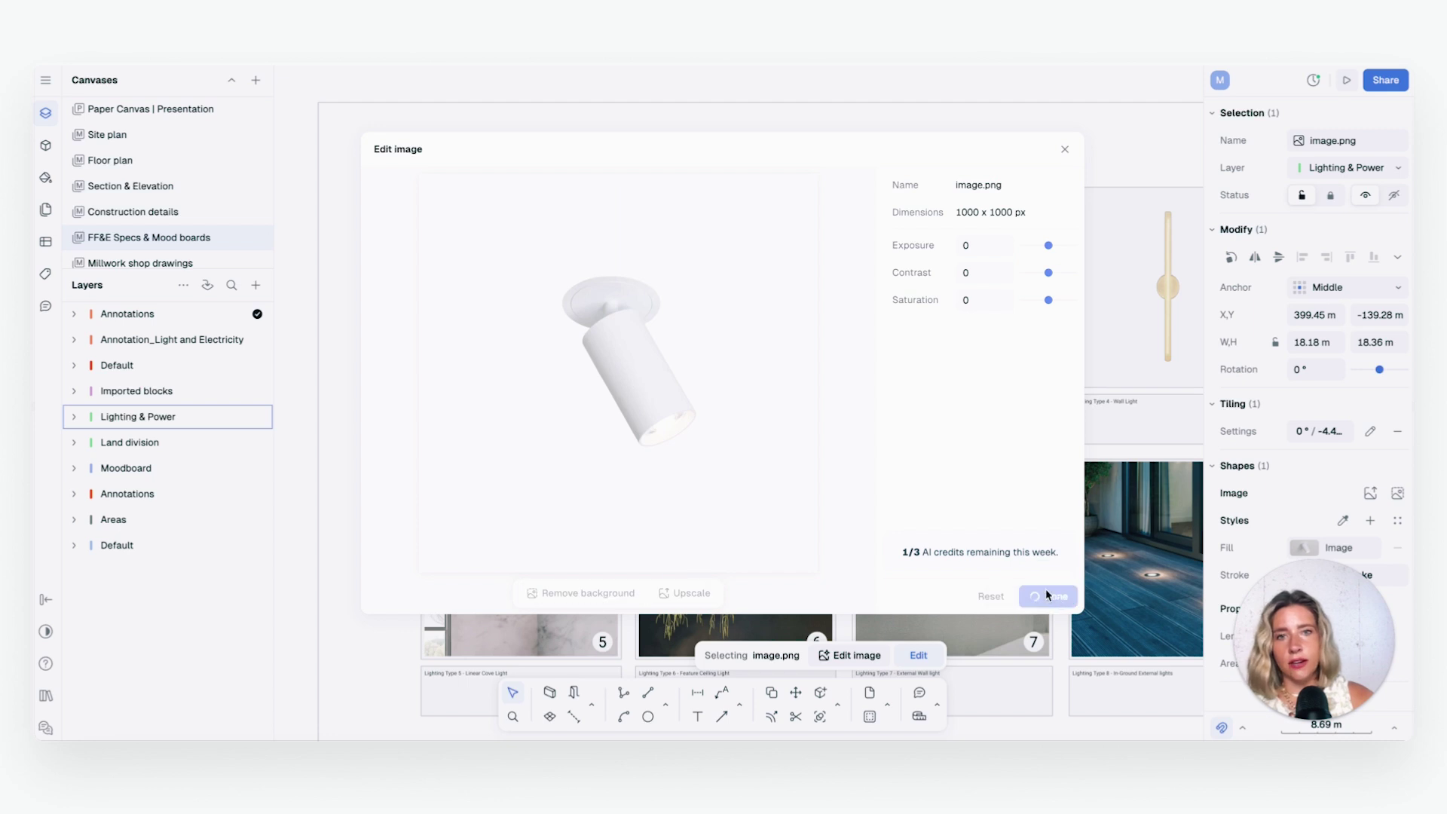
pyautogui.click(369, 348)
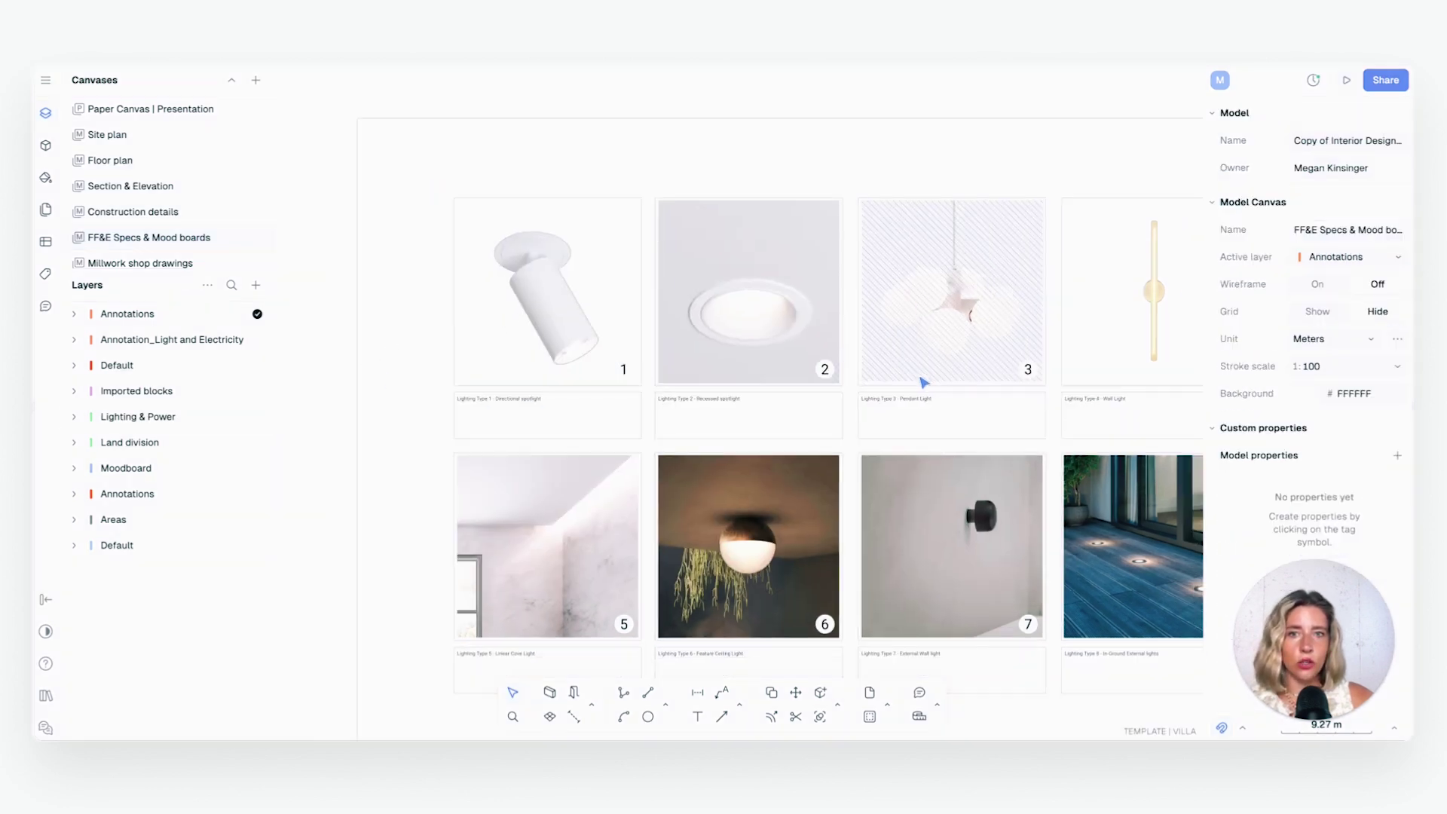
# Review the lighting images sheet together with the neighbouring finishes, furniture and lighting fixtures schedules
pyautogui.scroll(5, 370, 315)
pyautogui.moveTo(371, 315); pyautogui.dragTo(585, 360)
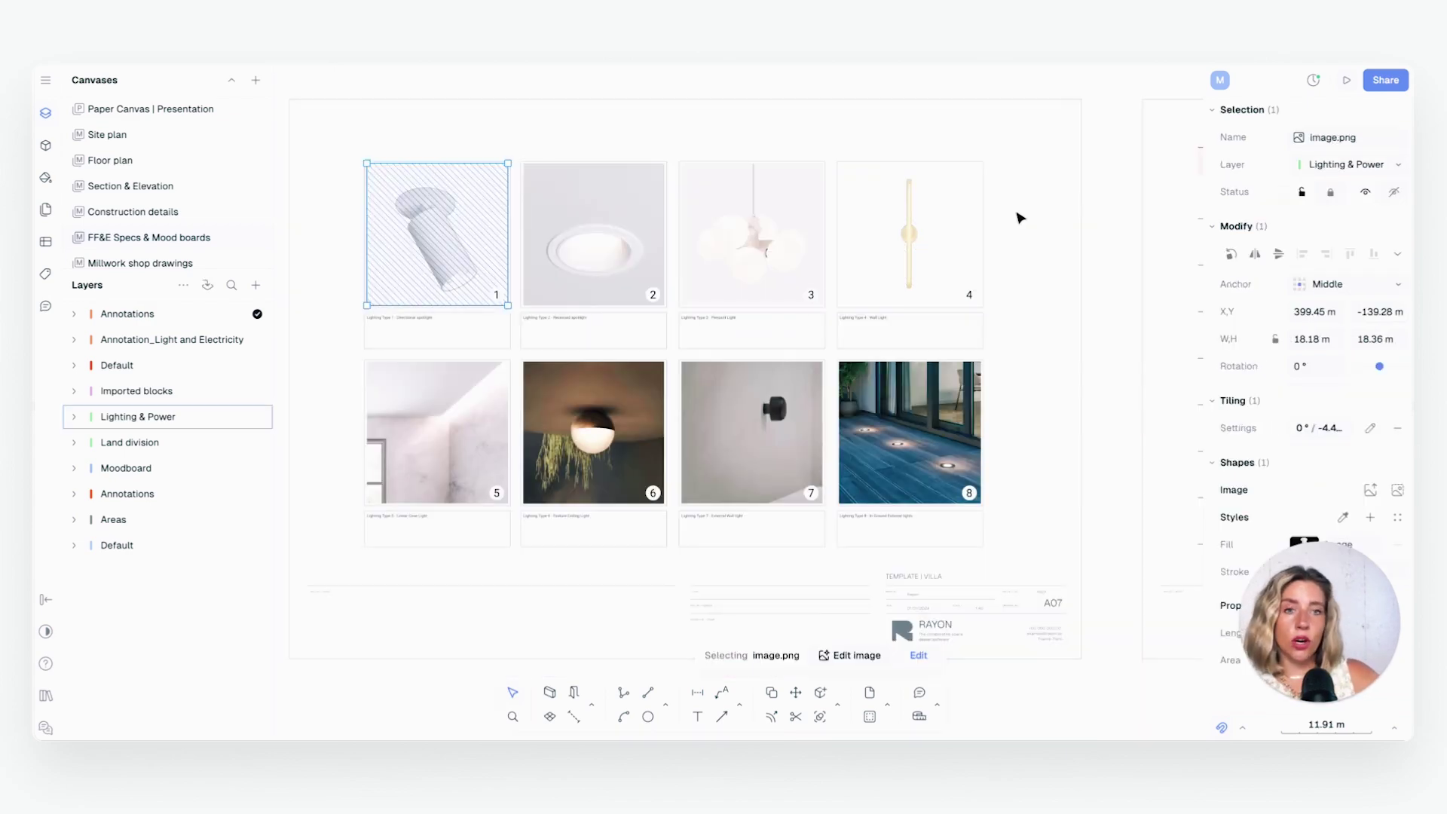
pyautogui.press('Escape')
pyautogui.scroll(-3, 821, 391)
pyautogui.scroll(-3, 784, 355)
pyautogui.scroll(2, 637, 433)
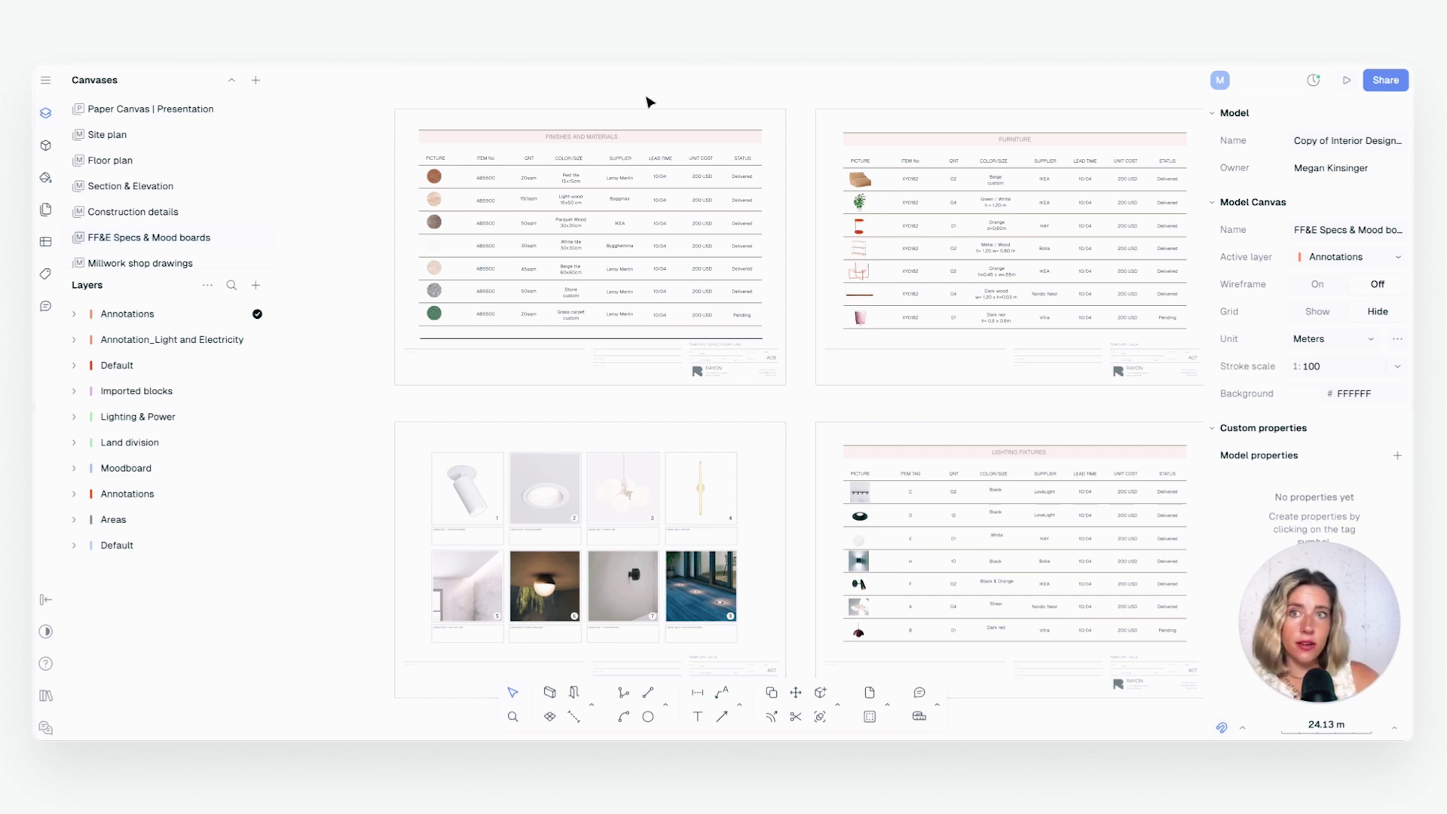
# Open the horizontal FF&E schedule model and look over its bedroom plan, elevation and specification pages
pyautogui.click(759, 183)
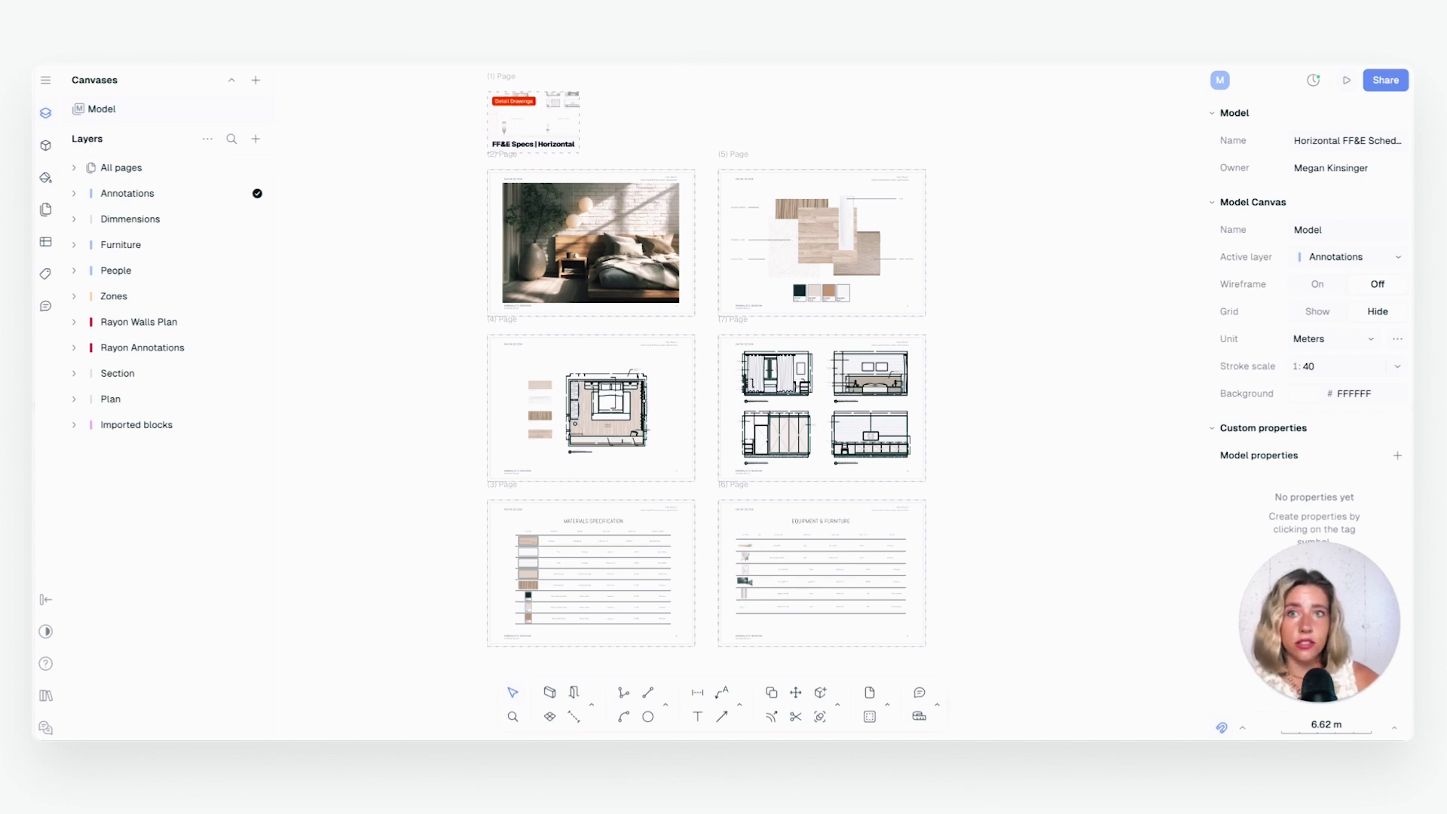
pyautogui.scroll(1, 744, 443)
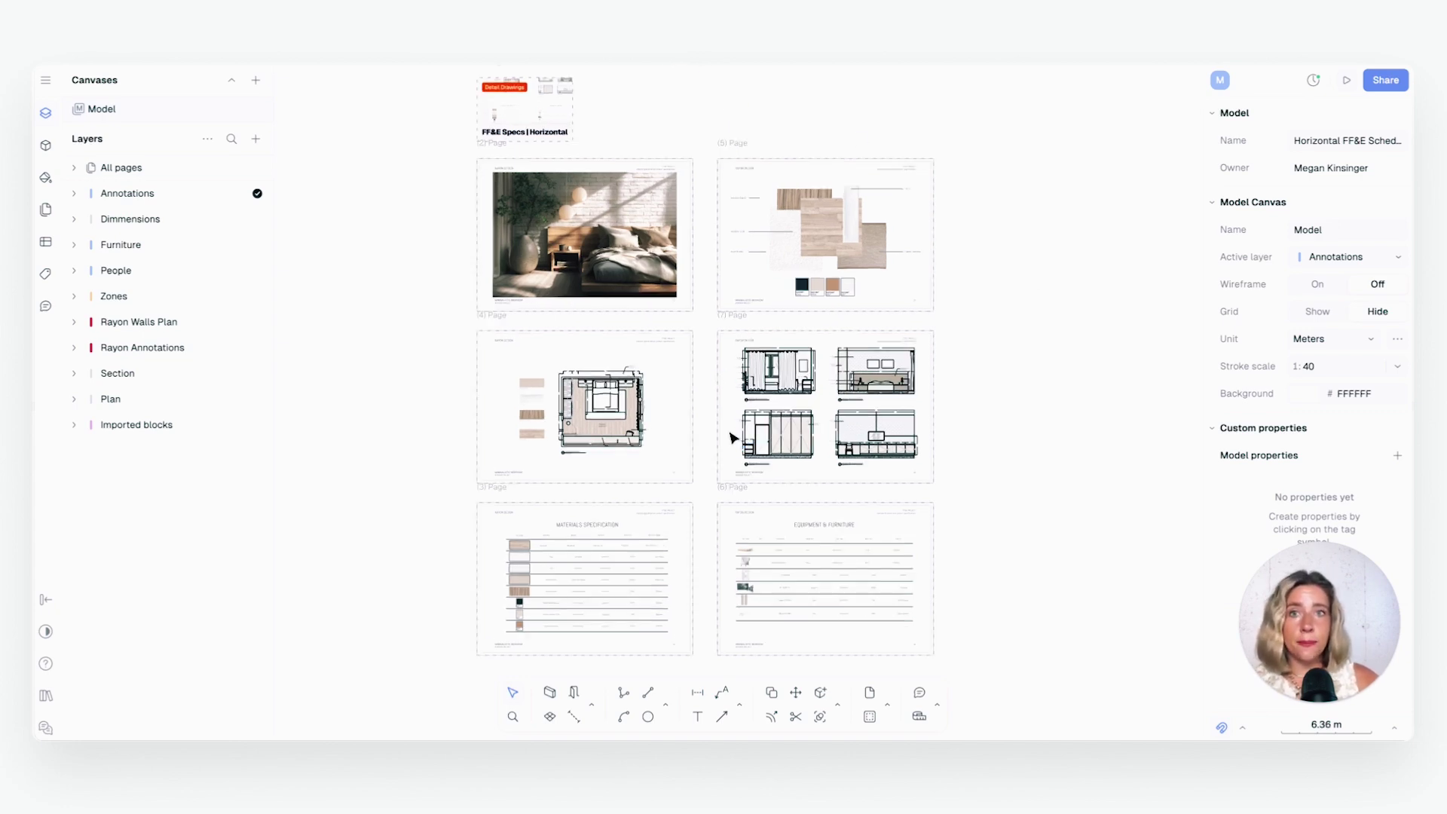
pyautogui.scroll(3, 731, 437)
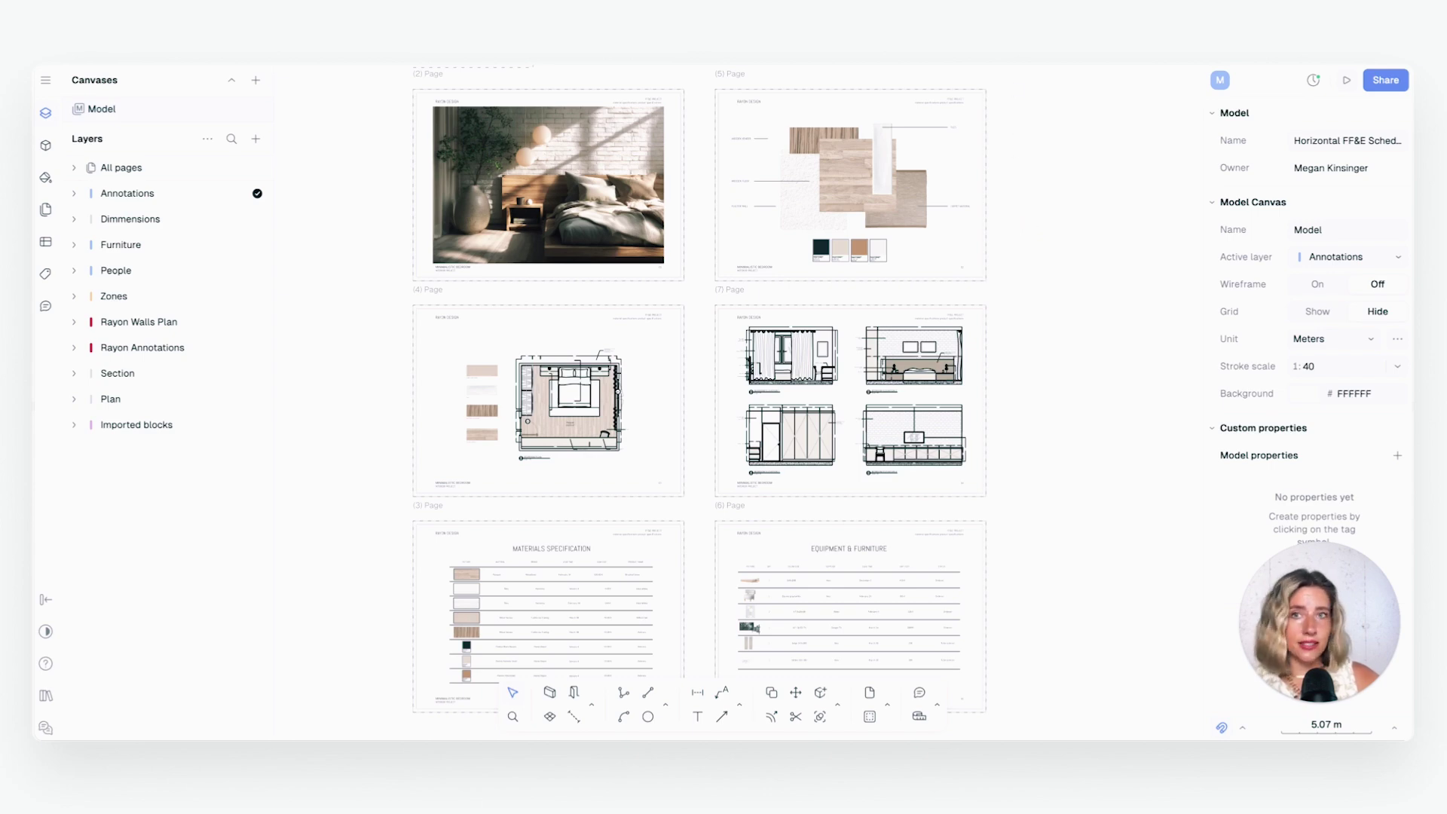
# Examine the instance properties of the double bed and the upper wardrobe in the bedroom plan
pyautogui.scroll(5, 574, 423)
pyautogui.click(603, 357)
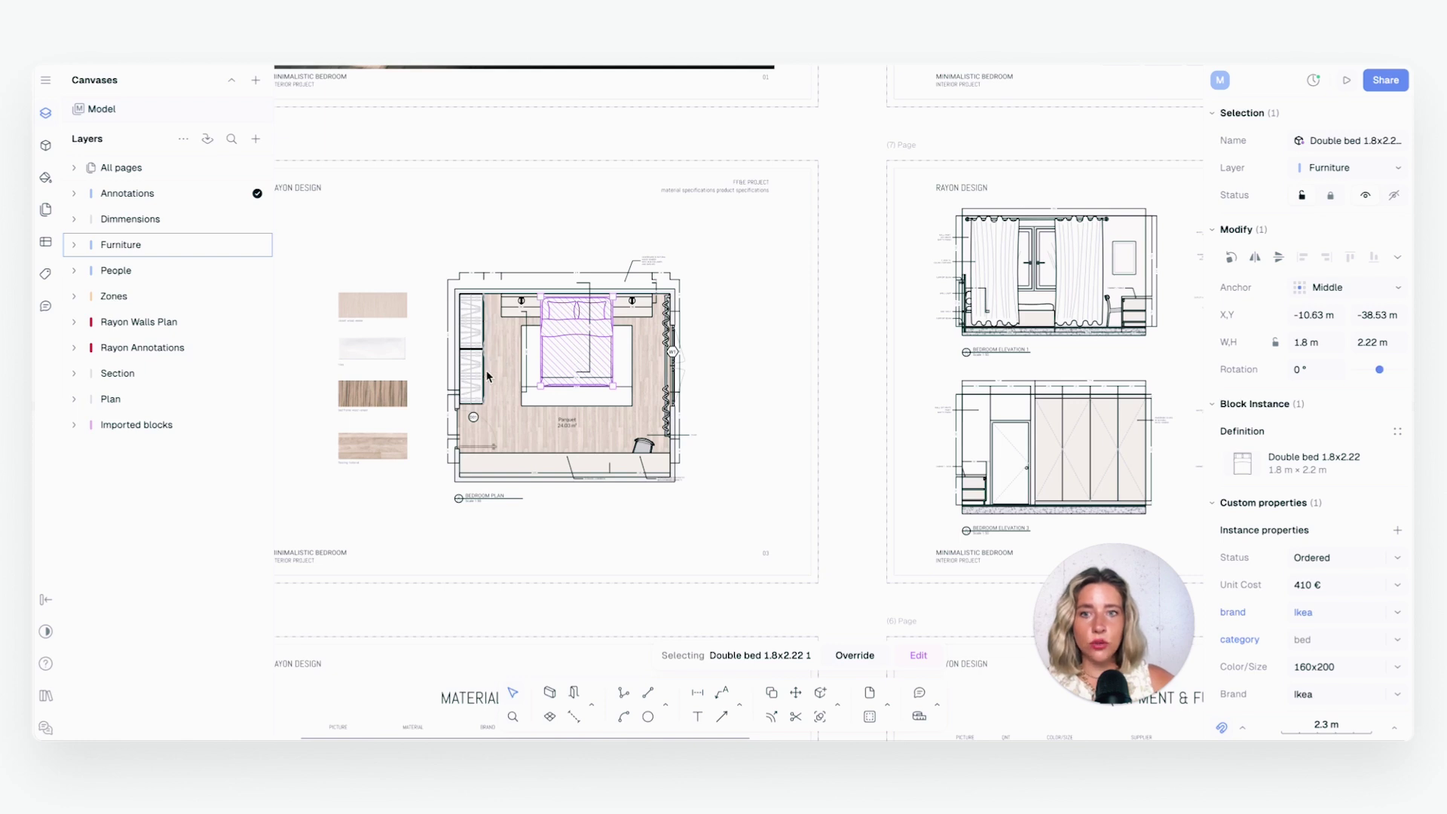
pyautogui.click(475, 320)
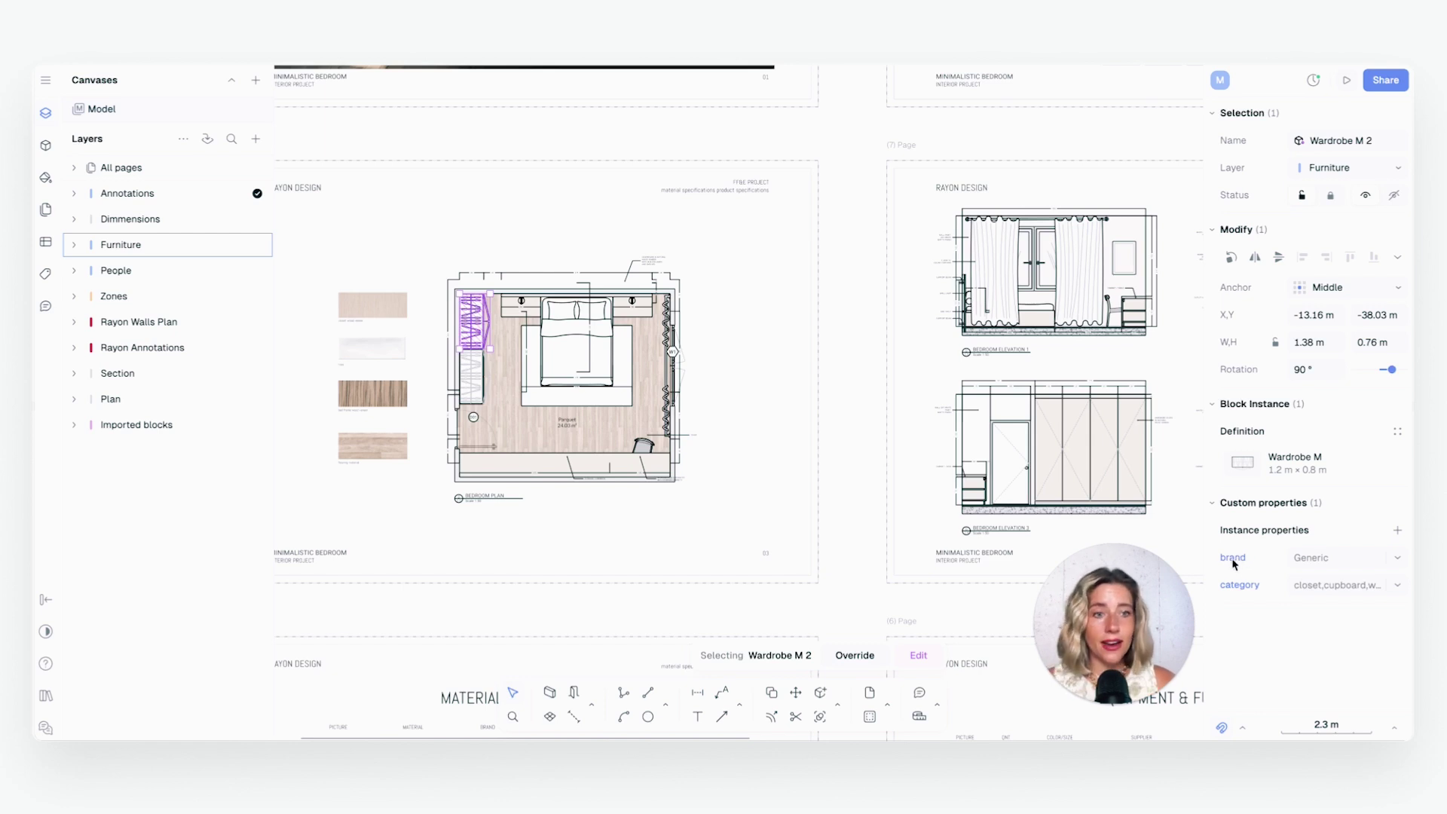
pyautogui.click(567, 350)
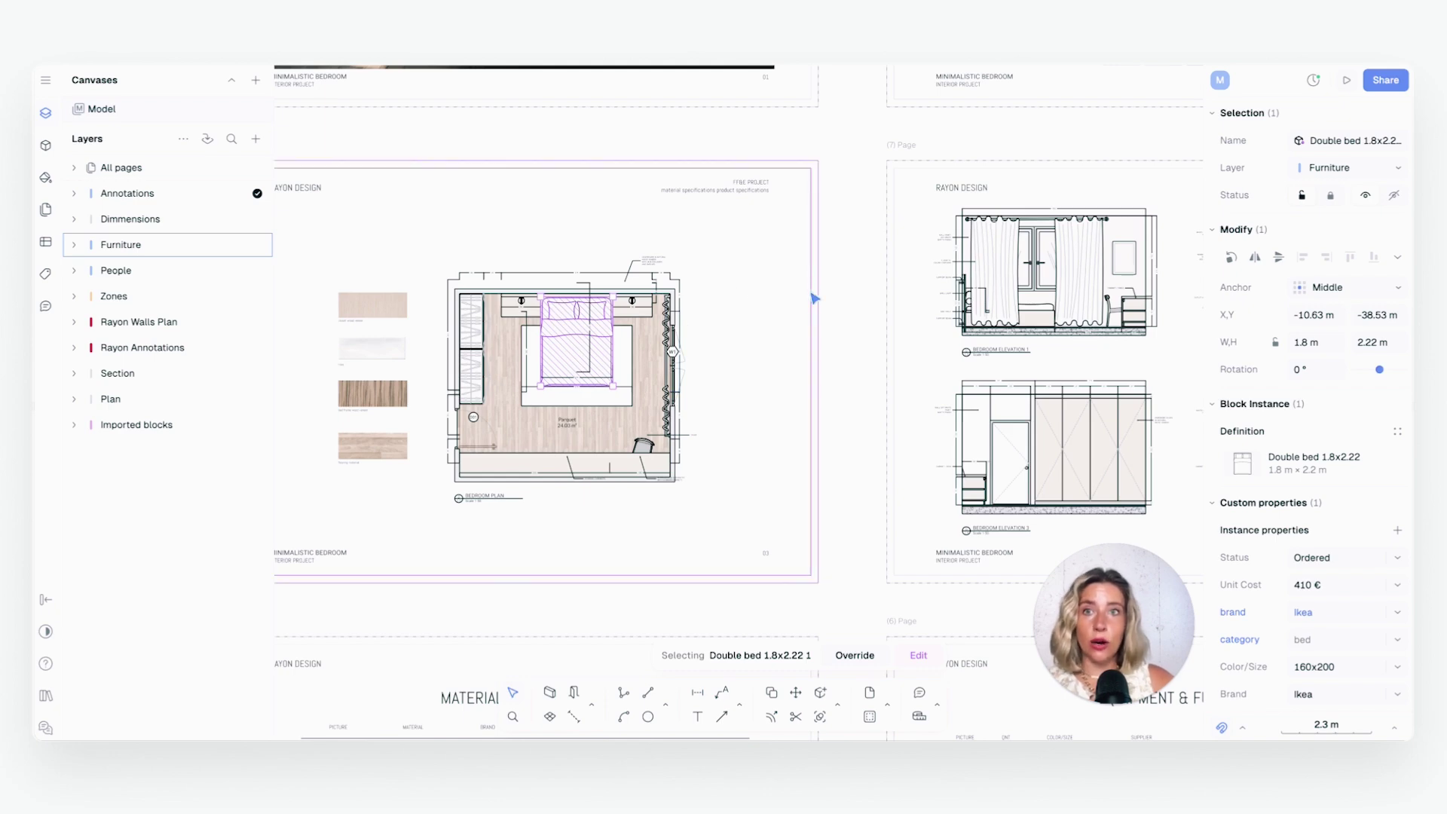
# Examine the custom zone properties of the Parquet floor in the bedroom plan
pyautogui.click(784, 307)
pyautogui.scroll(5, 556, 420)
pyautogui.scroll(-2, 735, 493)
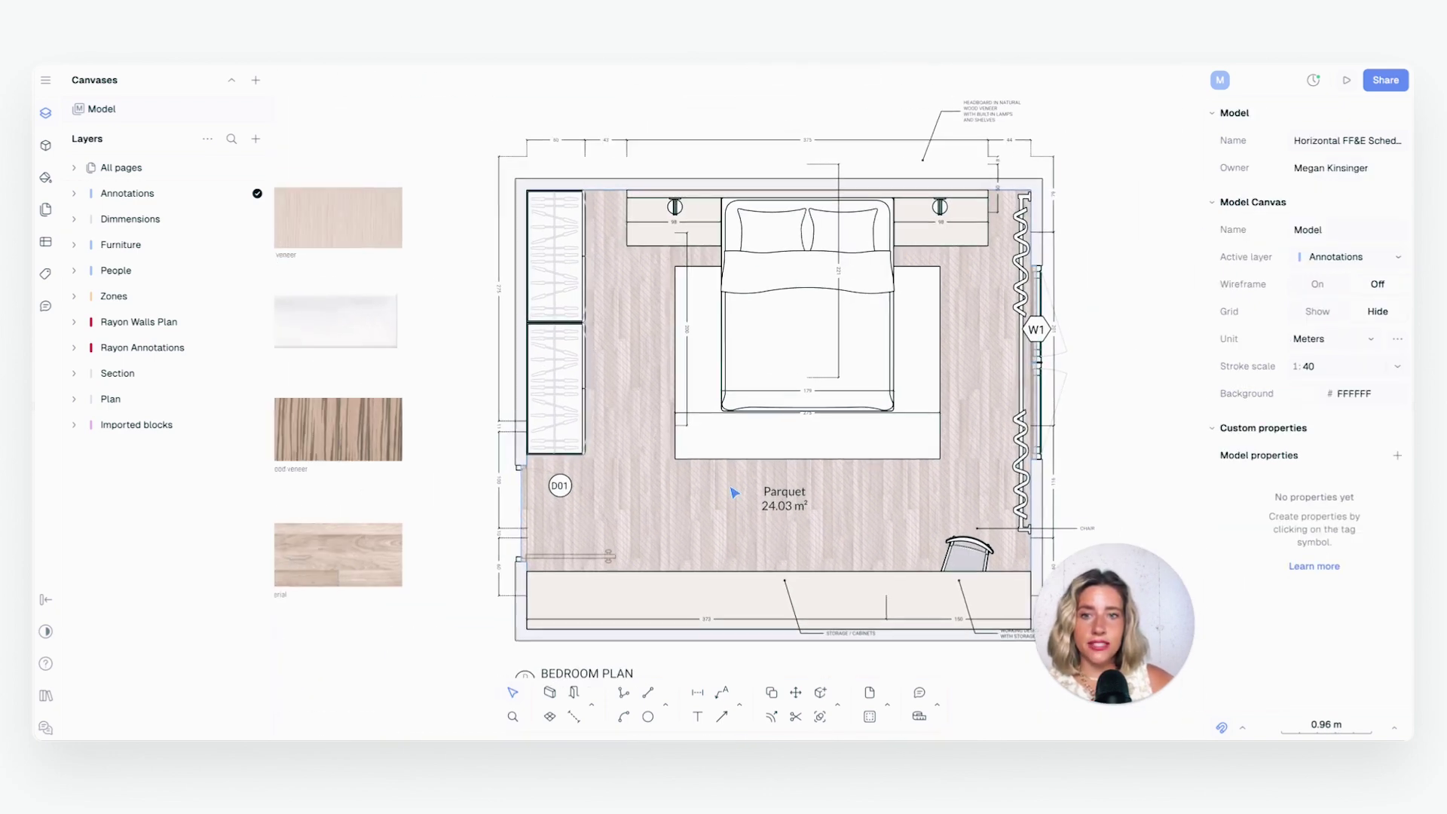
pyautogui.click(694, 501)
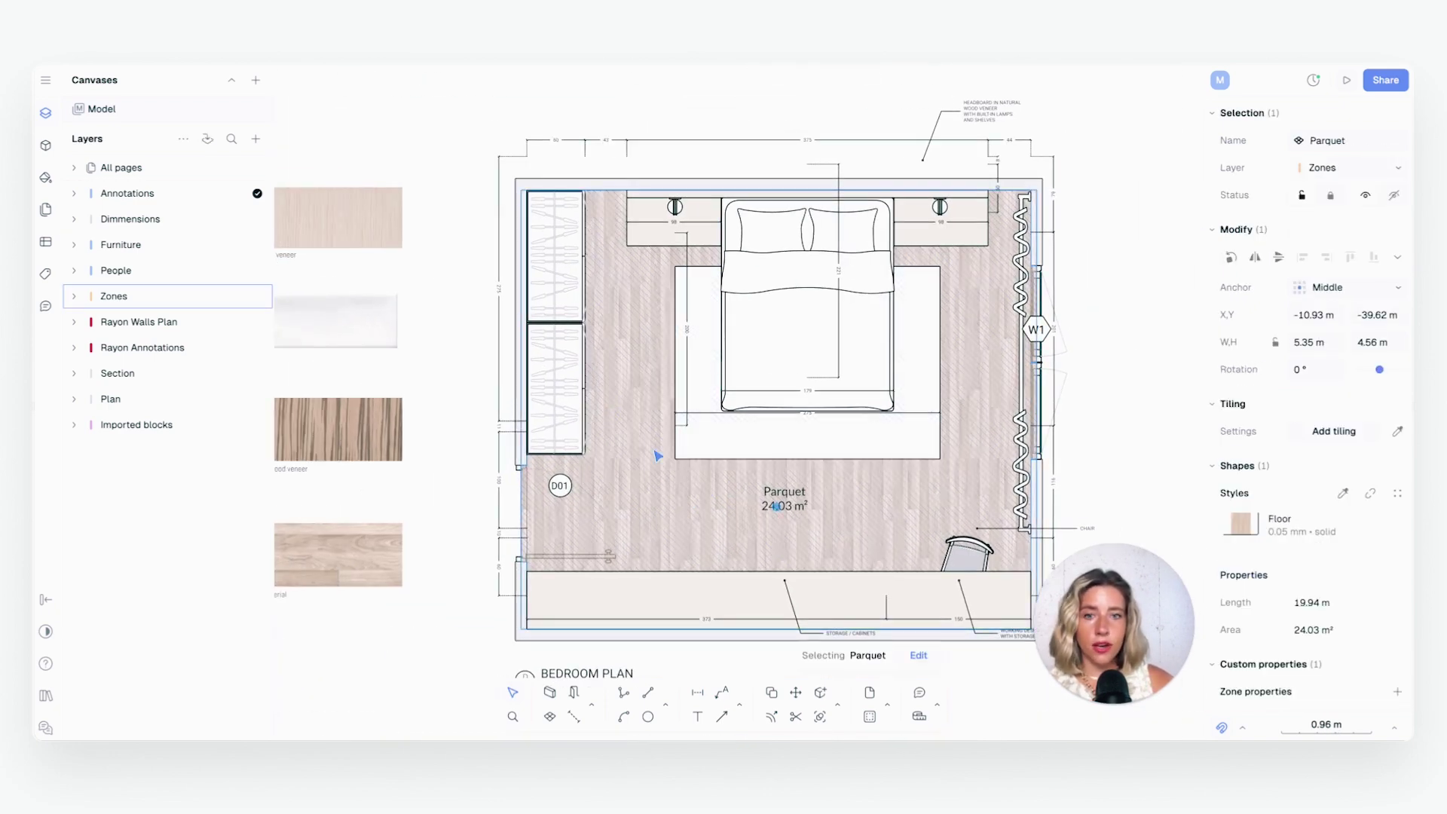
pyautogui.scroll(-3, 1237, 571)
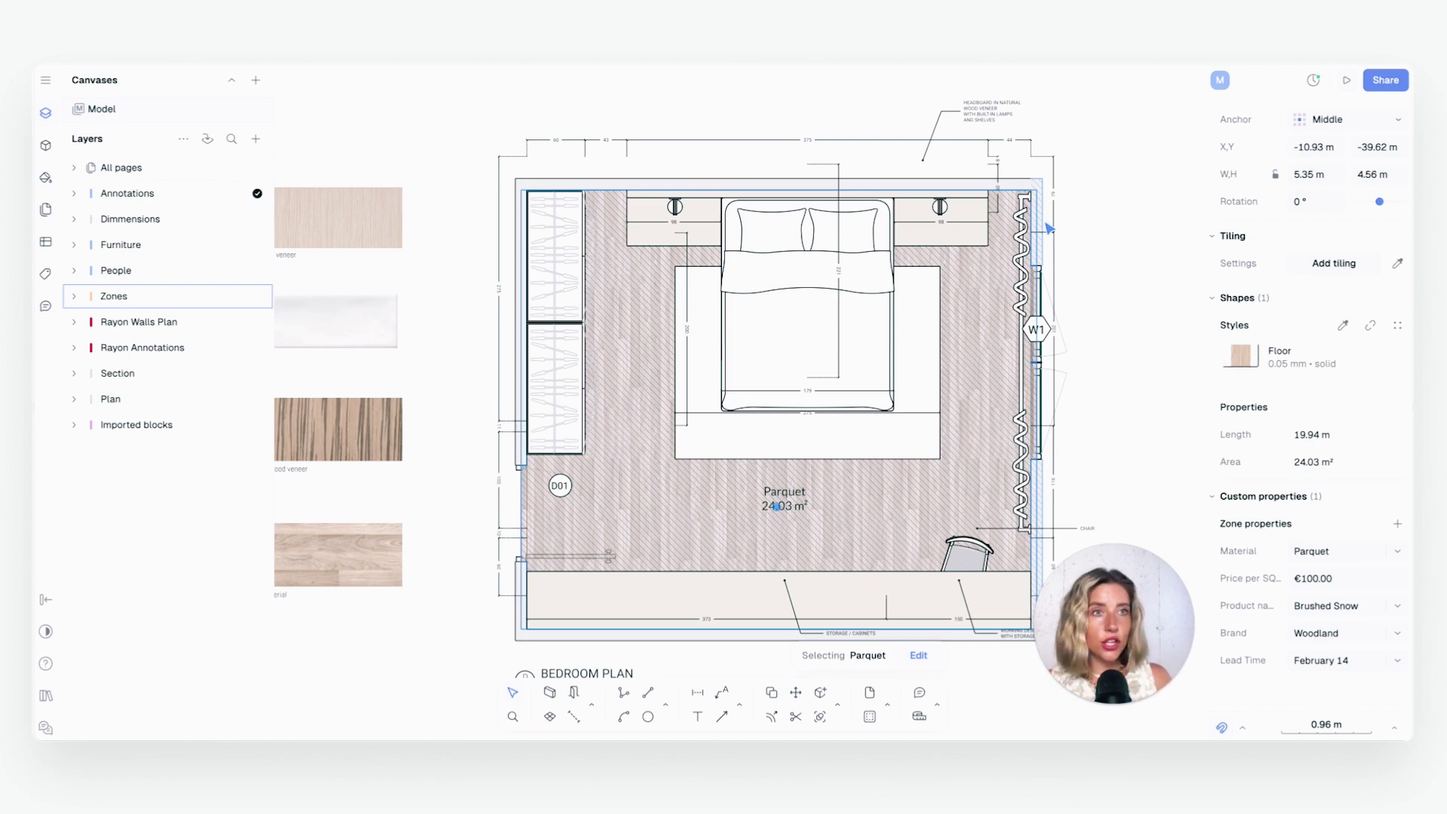
# Add the Material property to the instance properties of the double bed in the bedroom plan
pyautogui.click(873, 364)
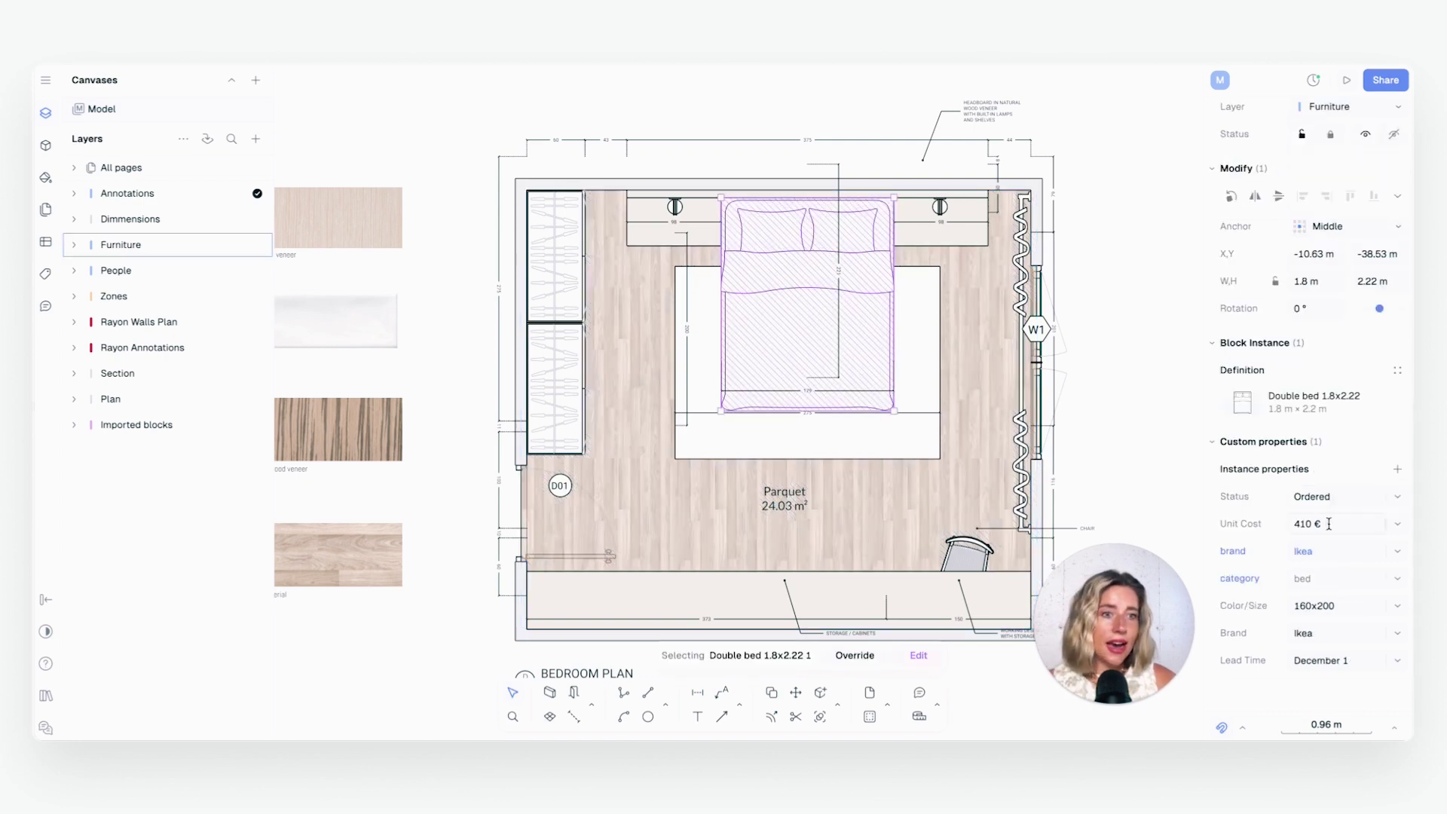
pyautogui.click(1398, 469)
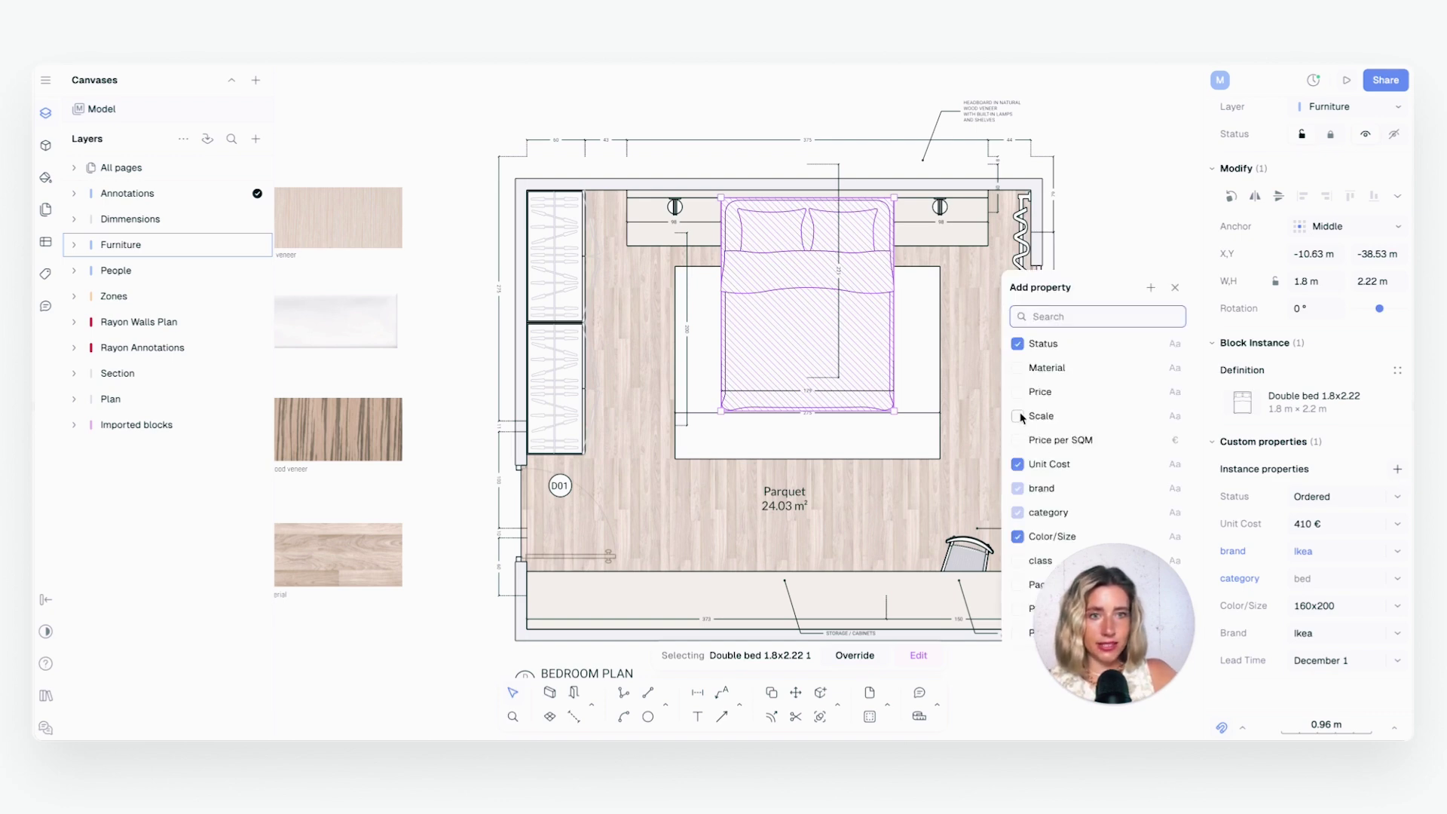
pyautogui.click(1017, 367)
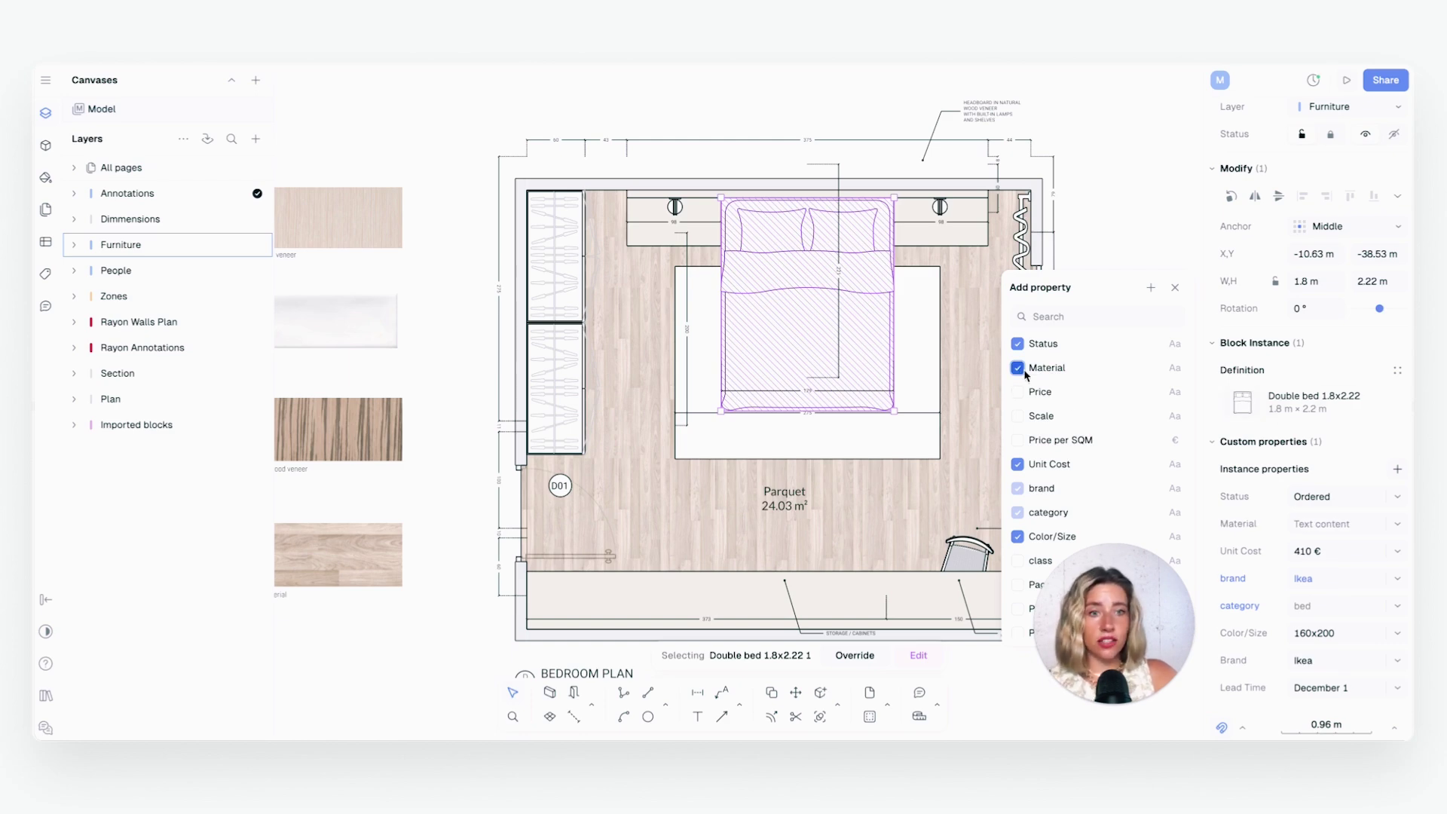
# Set the double bed's Material property to "Berry" and deselect the bed
pyautogui.scroll(1, 1339, 521)
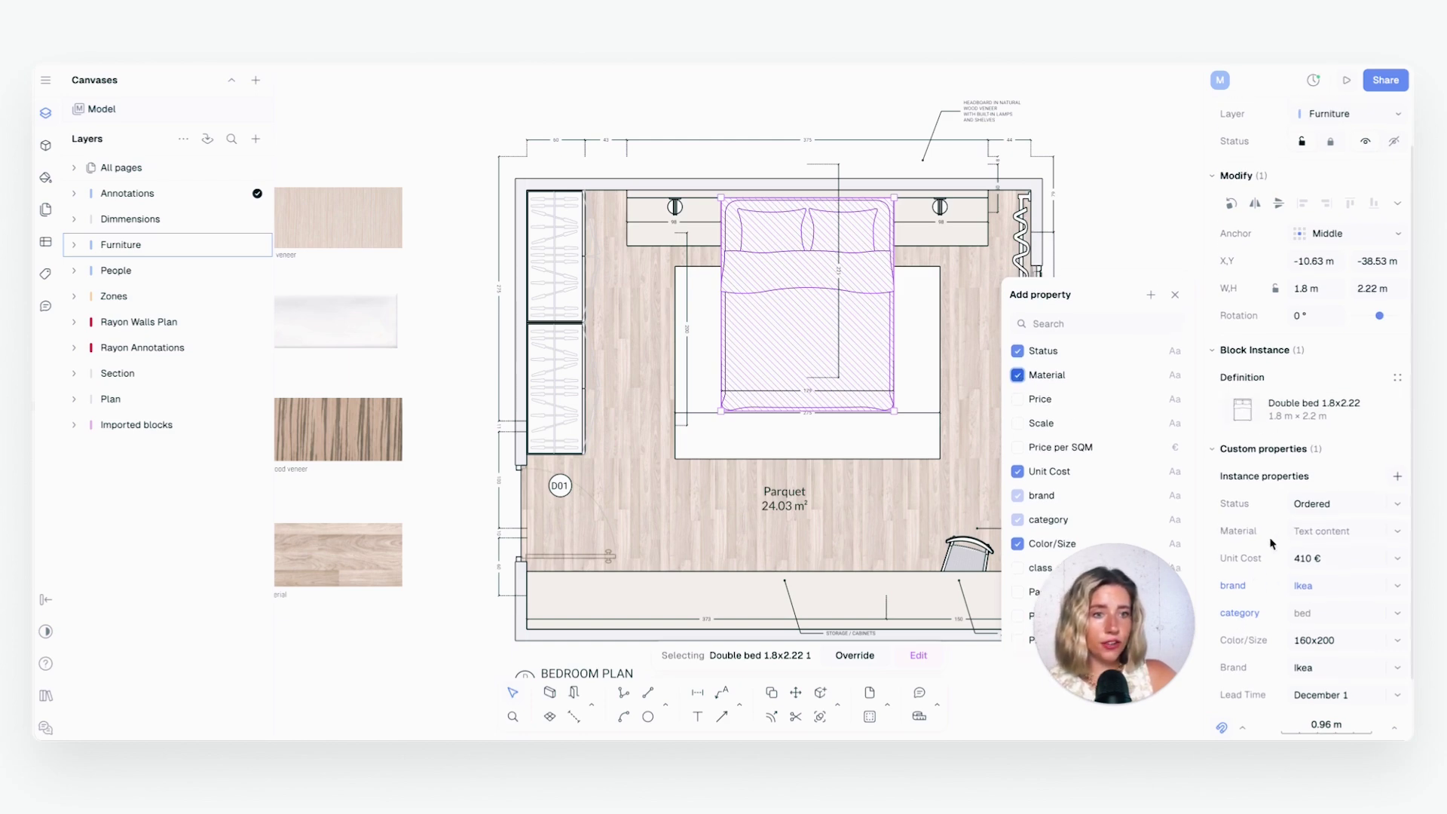
pyautogui.click(1338, 524)
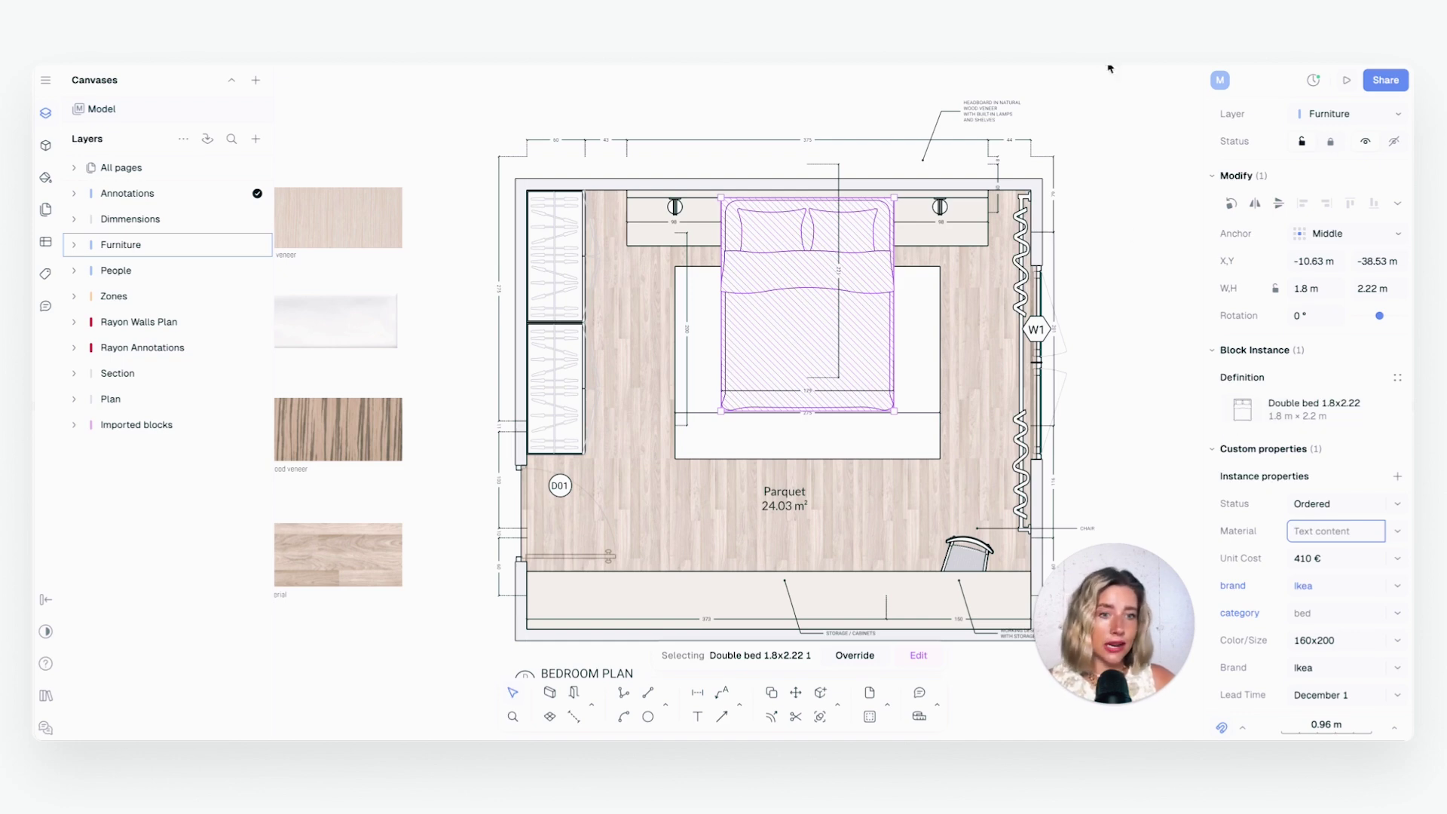
pyautogui.write('Berry')
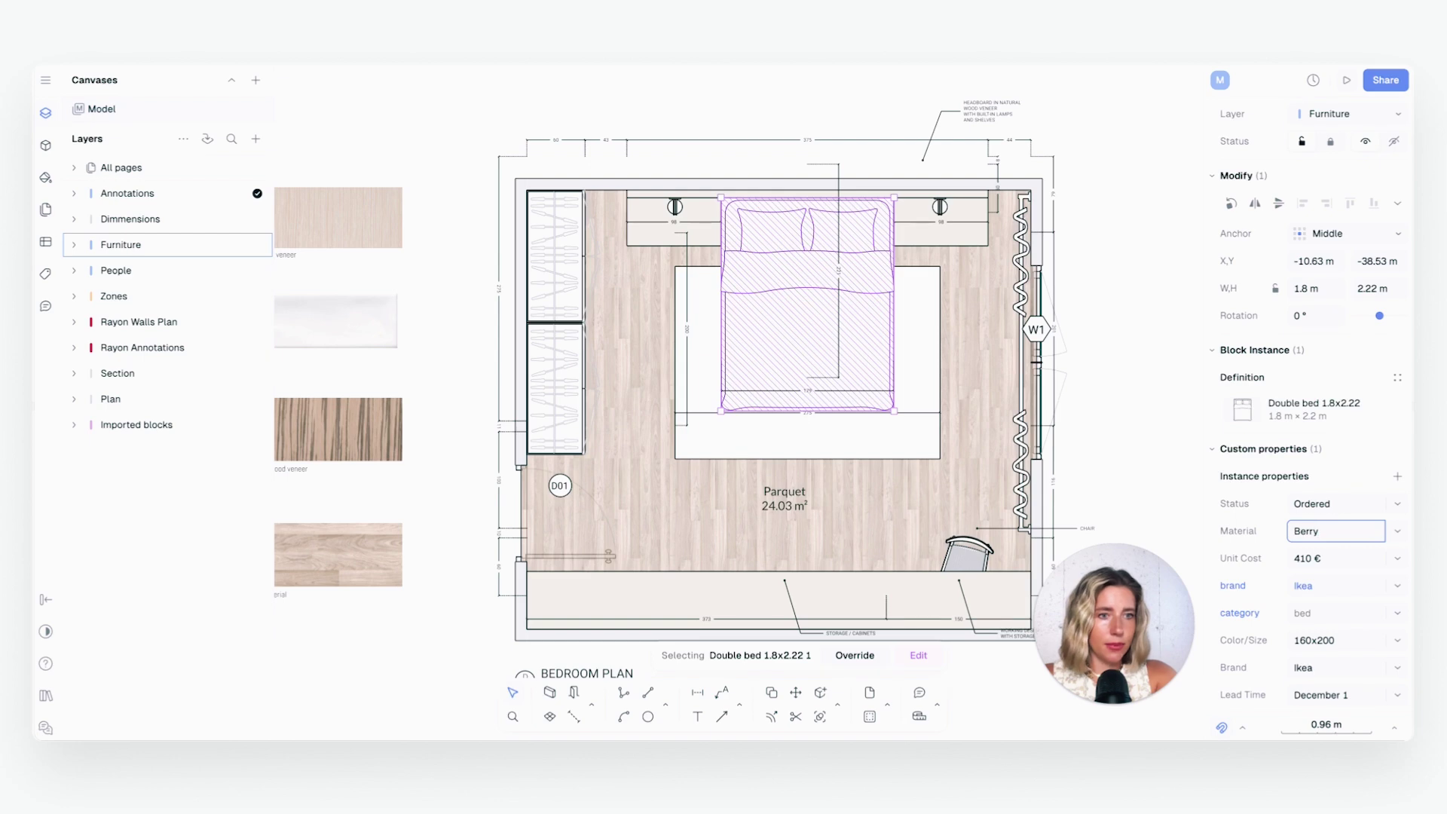
pyautogui.press('Return')
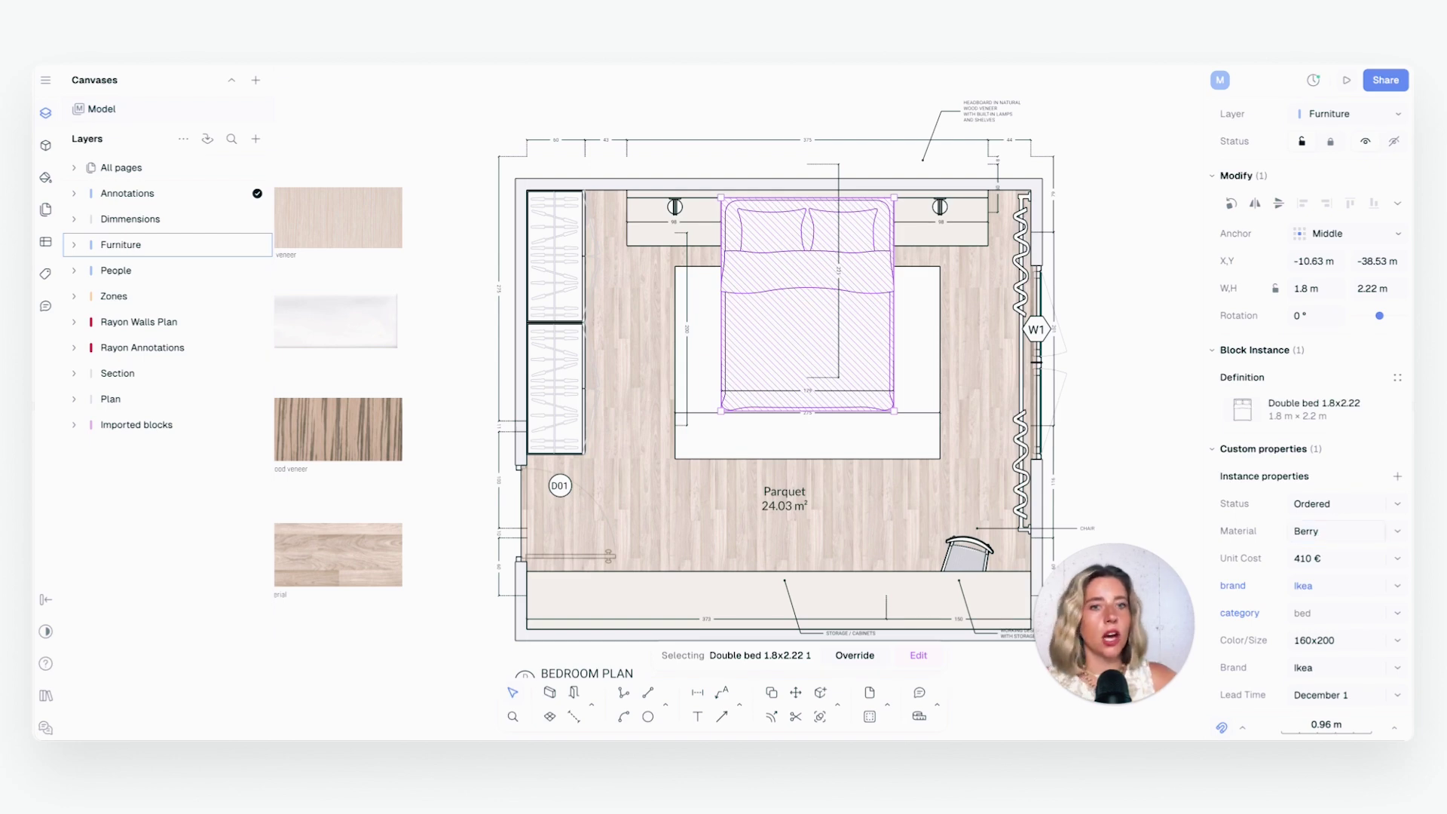
pyautogui.click(1100, 431)
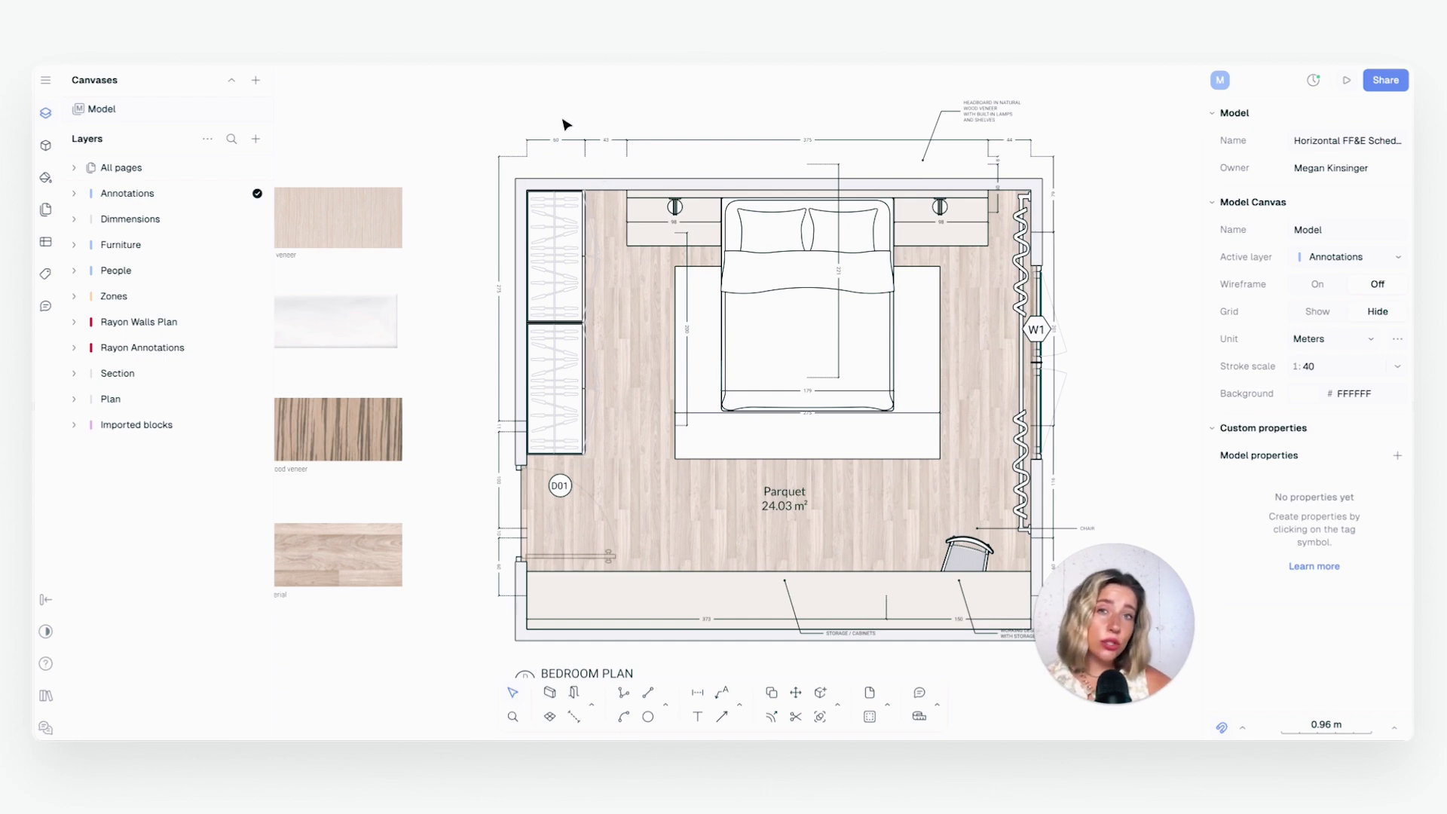
# Open the Materials Specification table from the model's list of tables
pyautogui.click(46, 242)
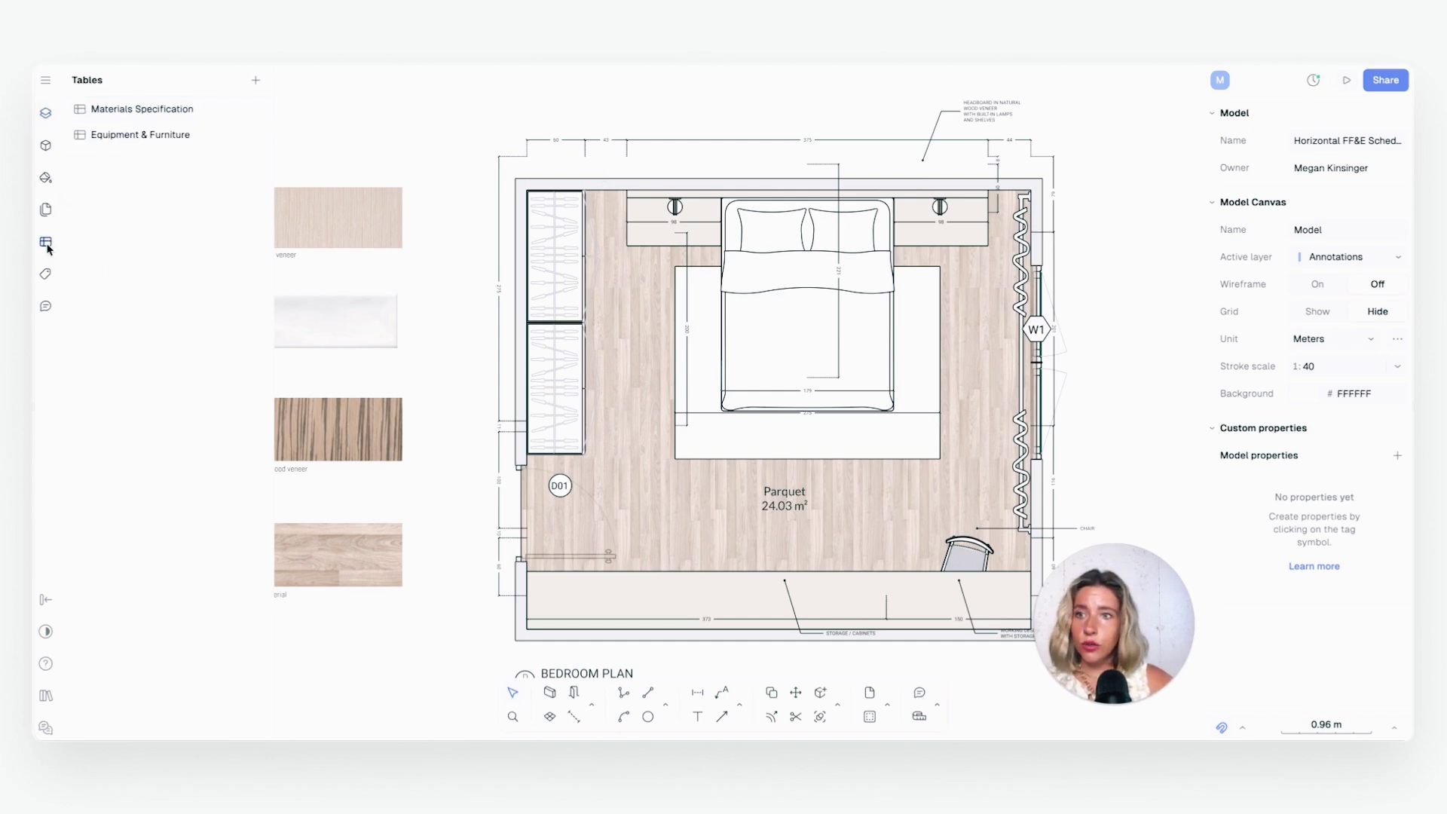
pyautogui.click(172, 117)
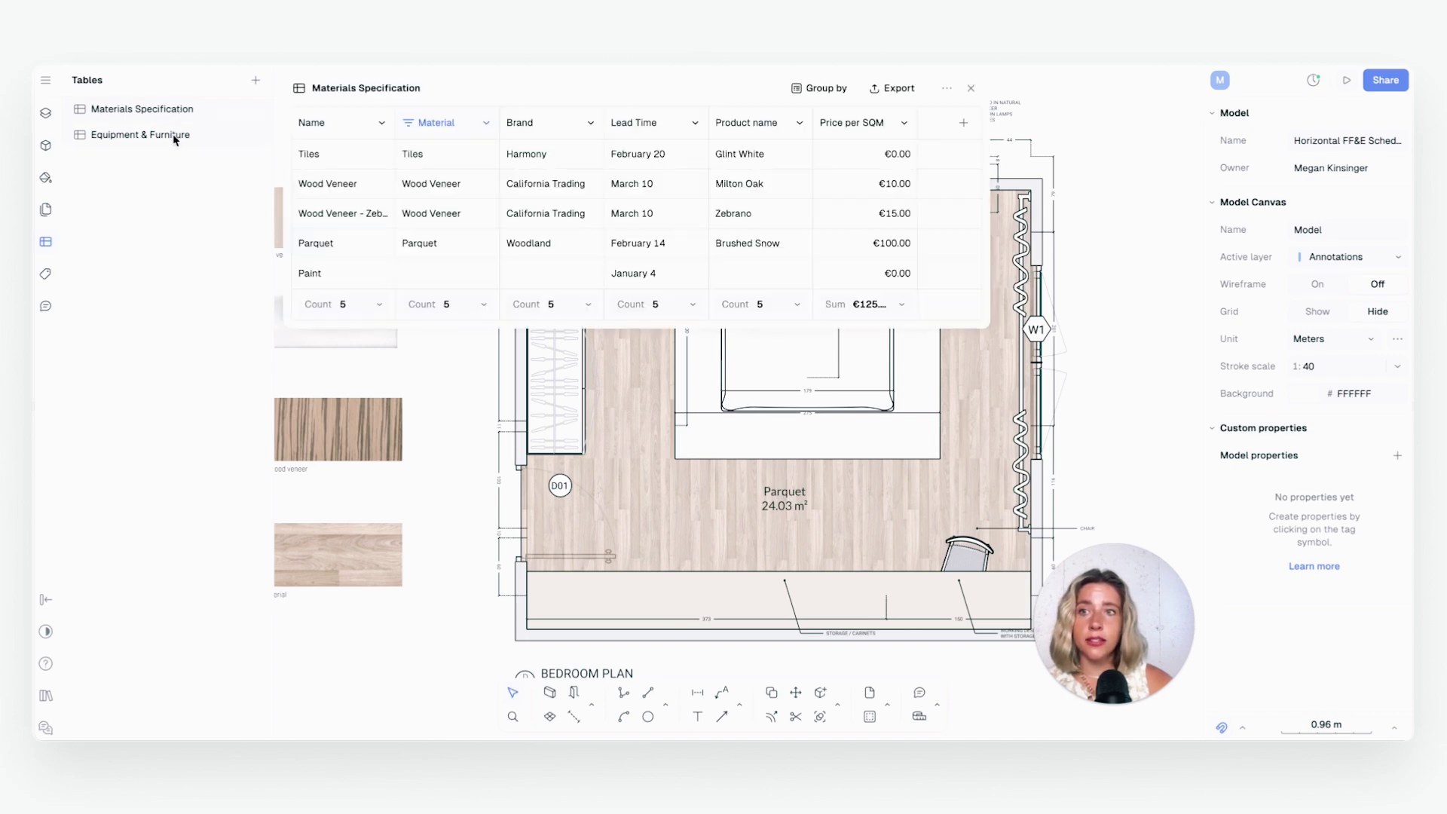
# Create a new table in the model and look through the objects it lists
pyautogui.click(174, 137)
pyautogui.click(178, 111)
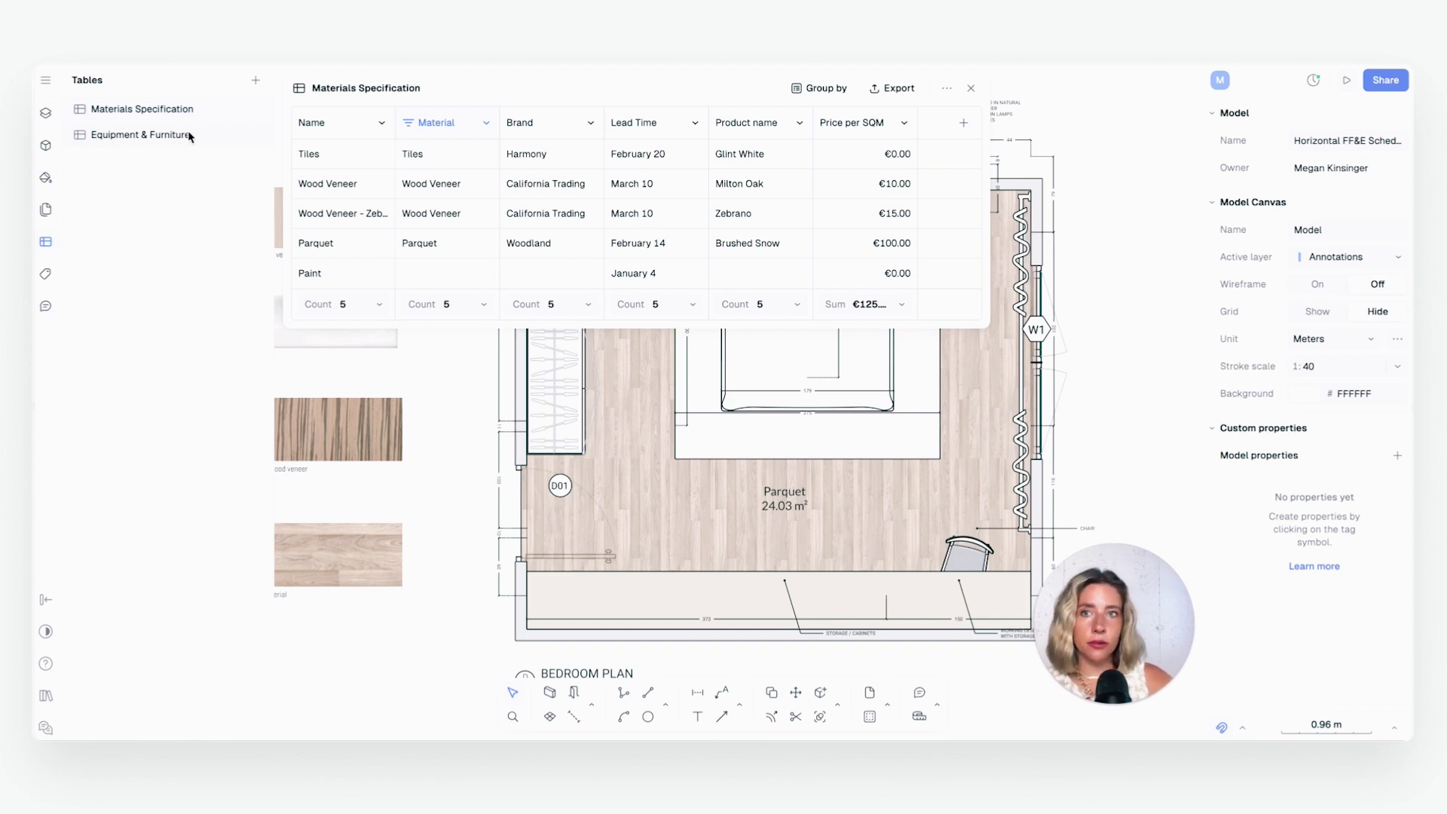
pyautogui.click(256, 81)
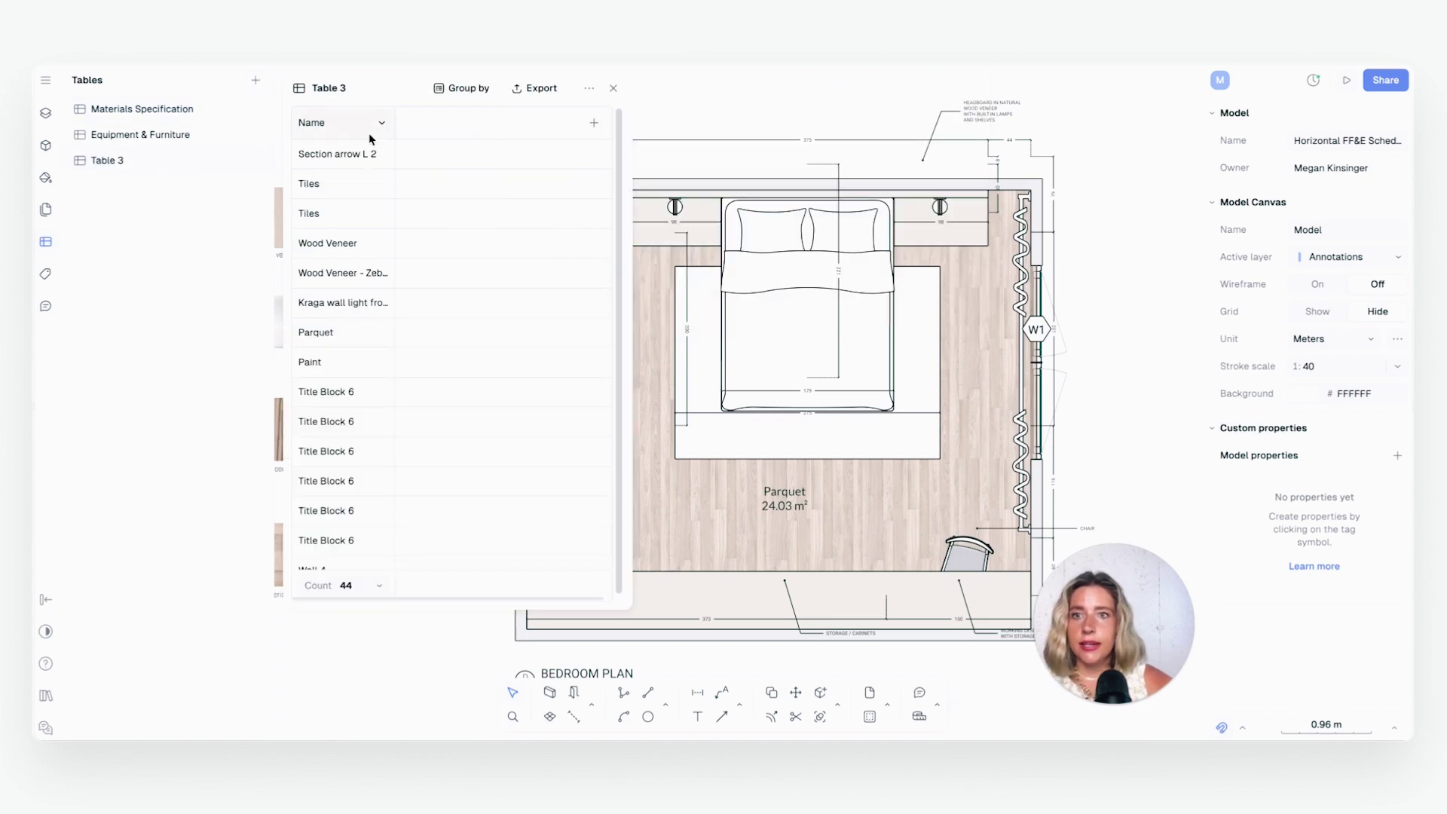
pyautogui.scroll(-10, 354, 347)
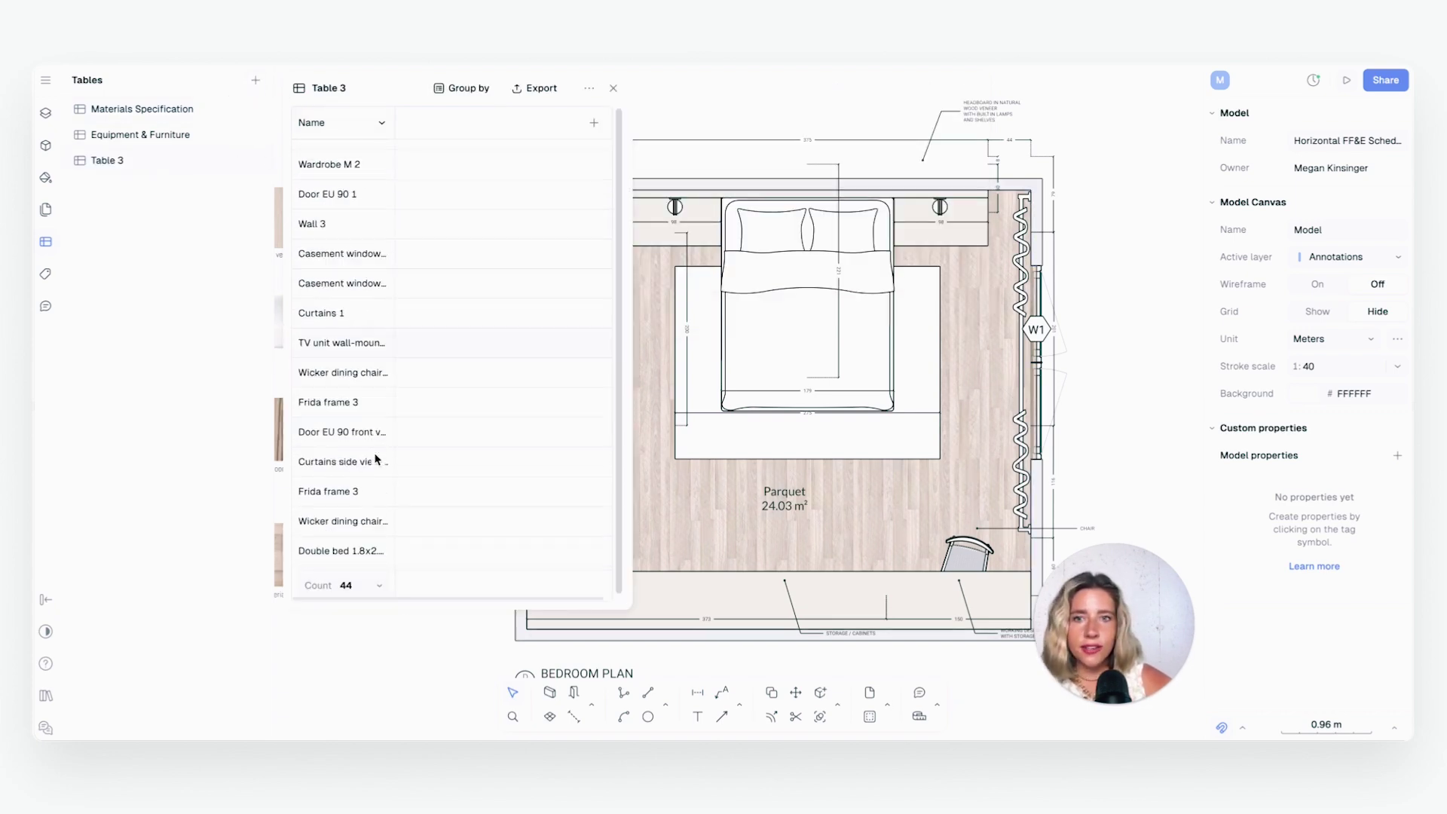
pyautogui.scroll(5, 331, 332)
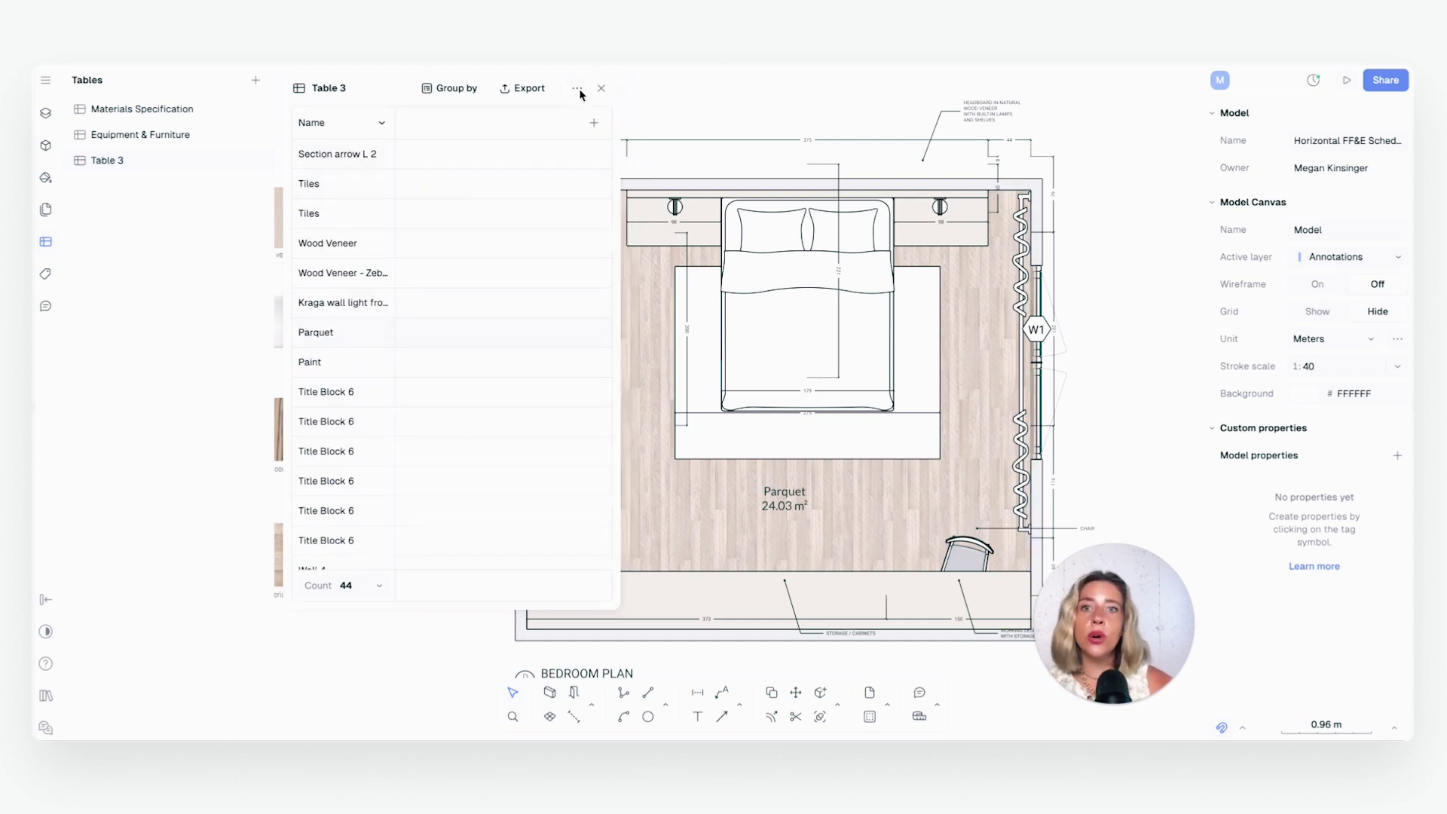
# Restrict the new table's categories to block instances only, excluding walls and zones, and look through the remaining rows
pyautogui.click(578, 91)
pyautogui.moveTo(587, 137)
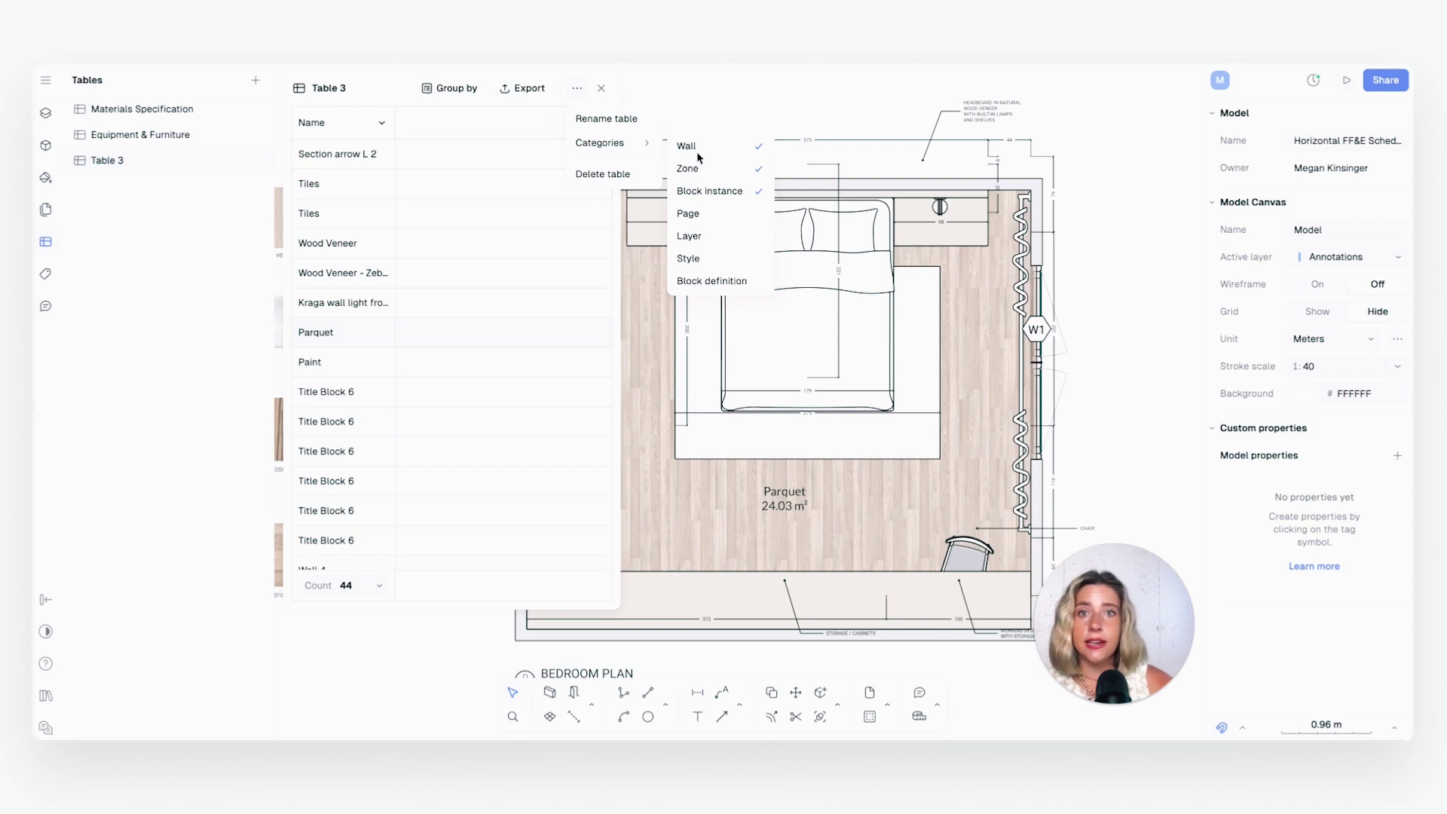
pyautogui.click(707, 170)
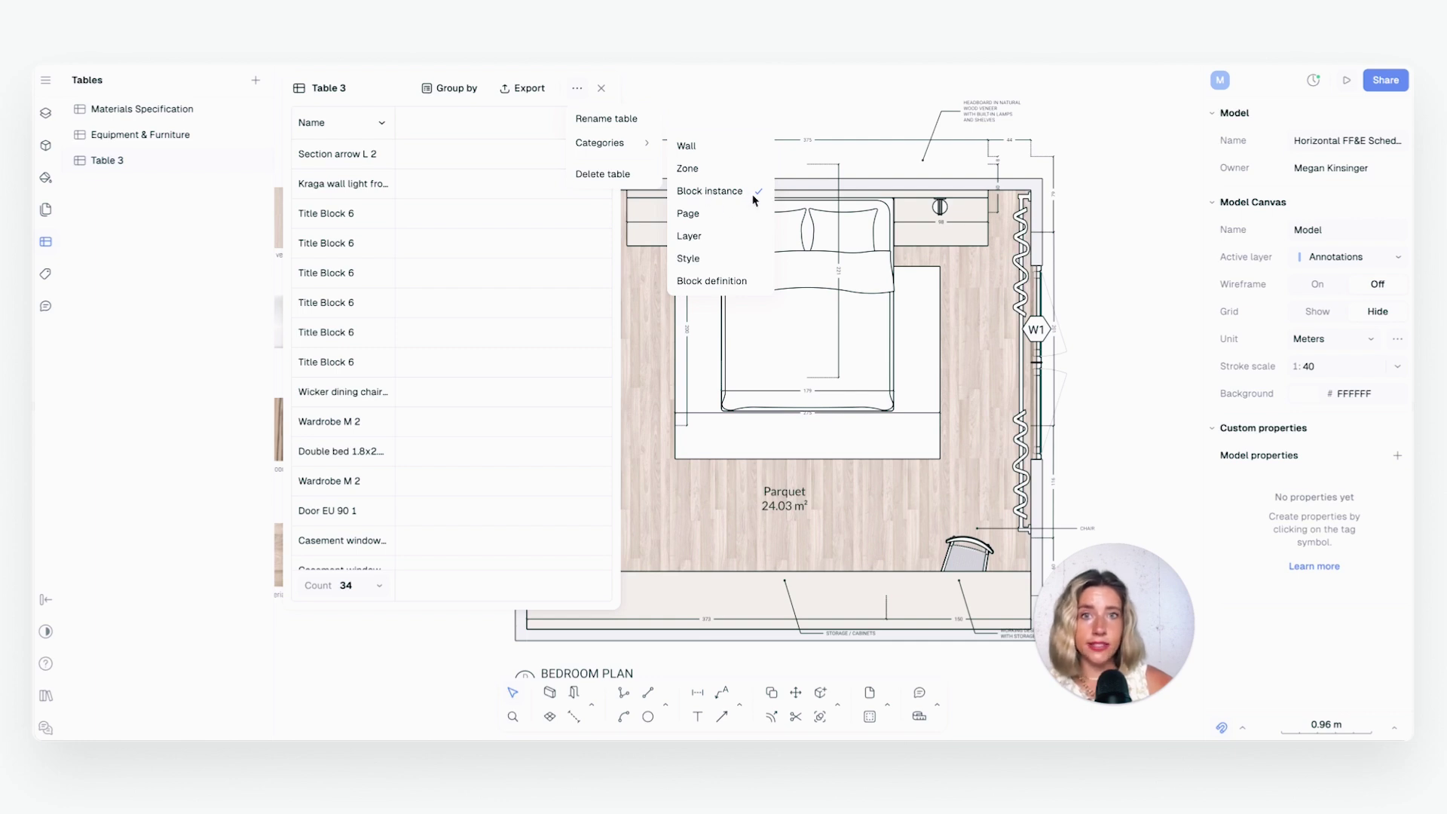
pyautogui.click(407, 295)
pyautogui.scroll(-2, 338, 453)
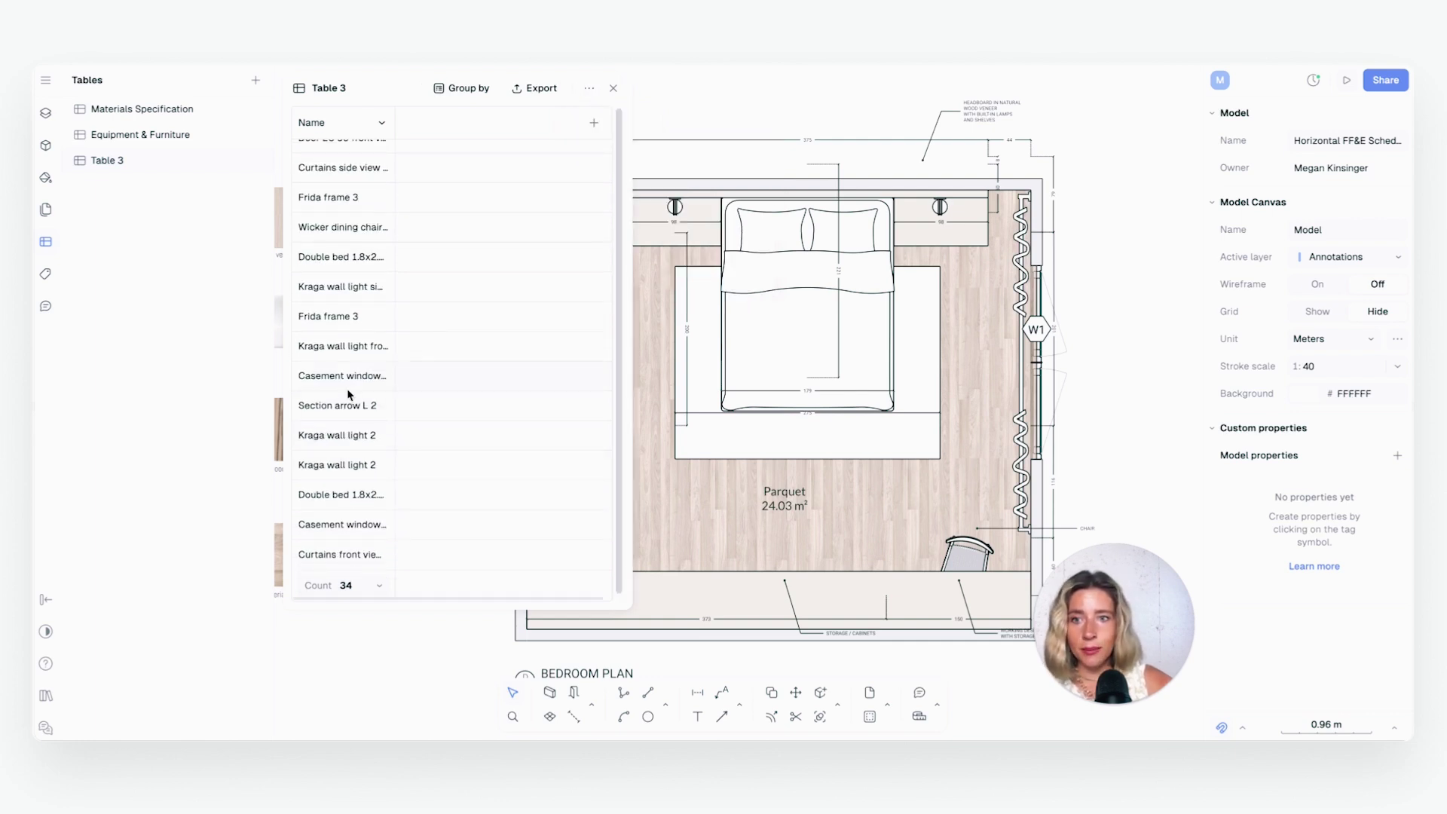
pyautogui.scroll(-5, 347, 387)
# Add Material, Lead Time and Status columns to the new table, with a filter on Material
pyautogui.click(594, 122)
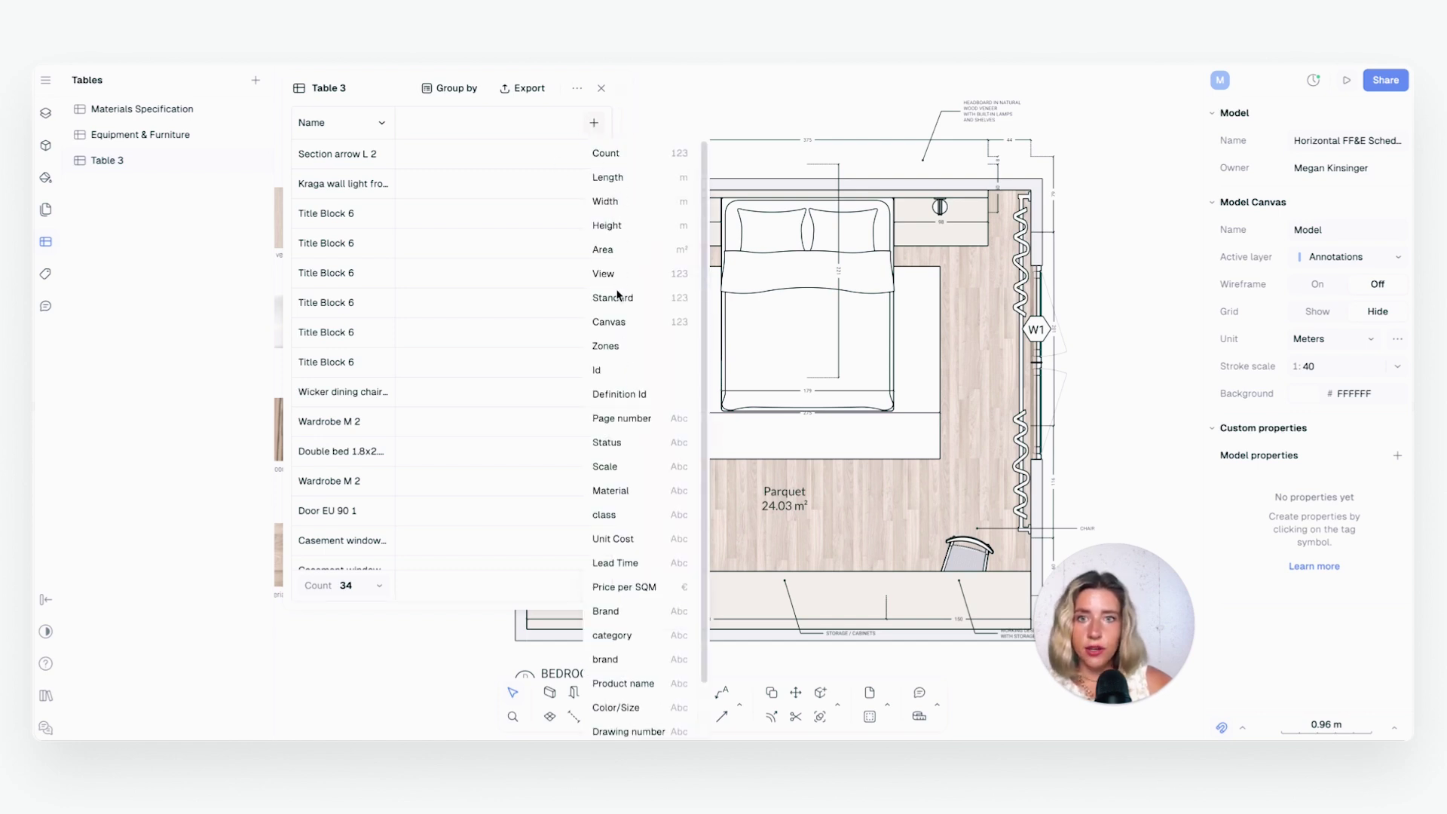
pyautogui.click(610, 490)
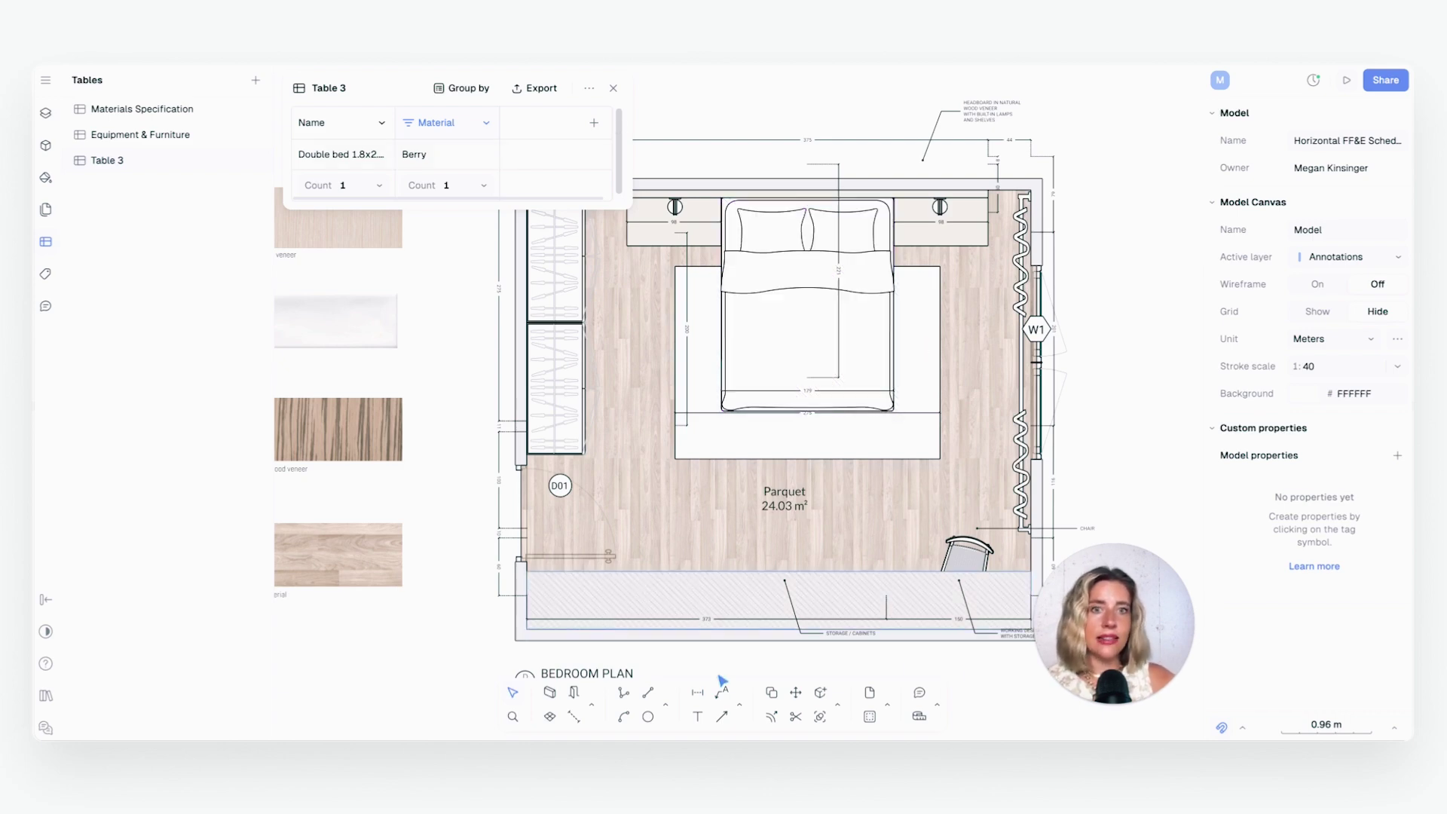
pyautogui.click(594, 124)
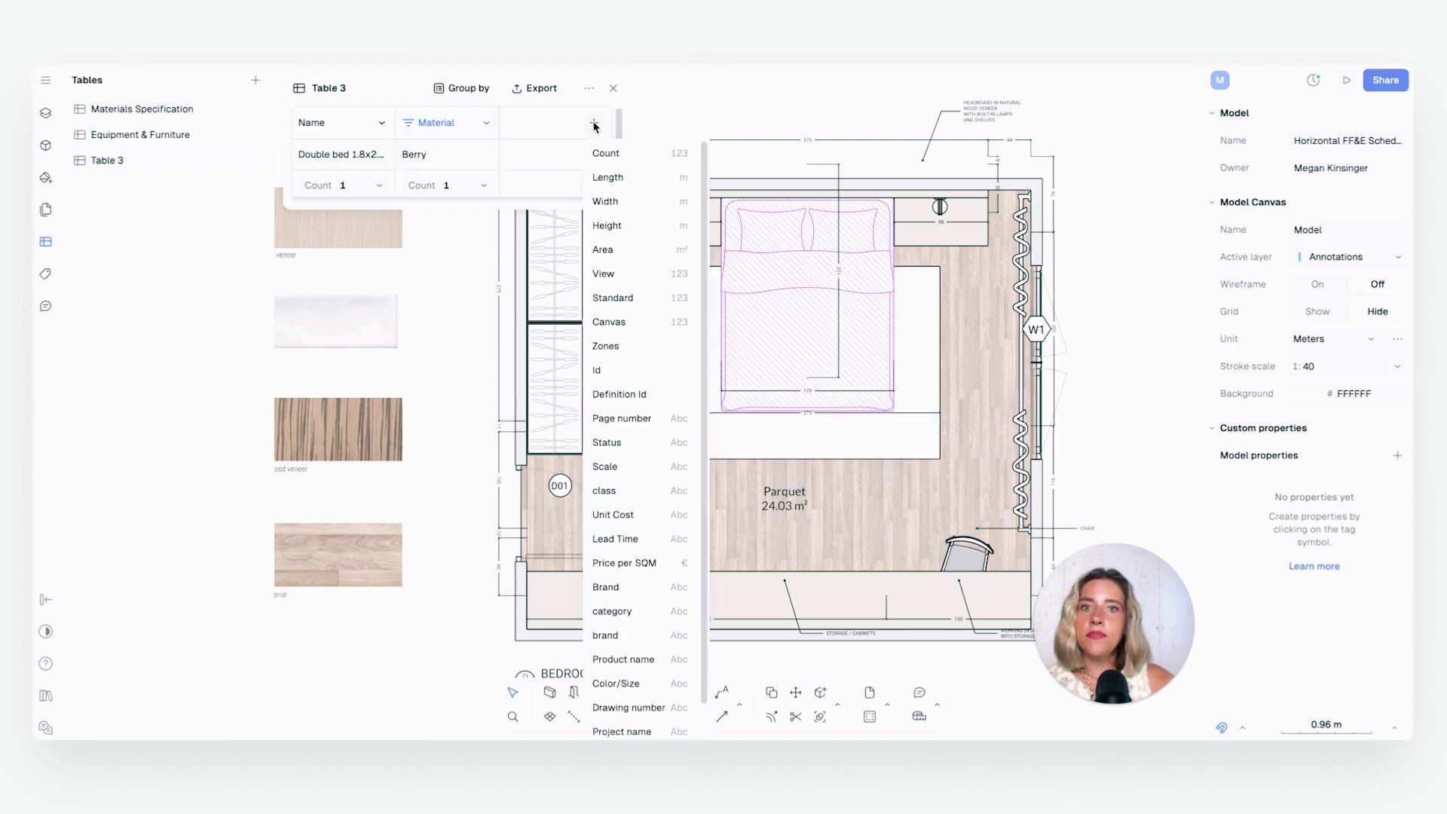
pyautogui.click(639, 537)
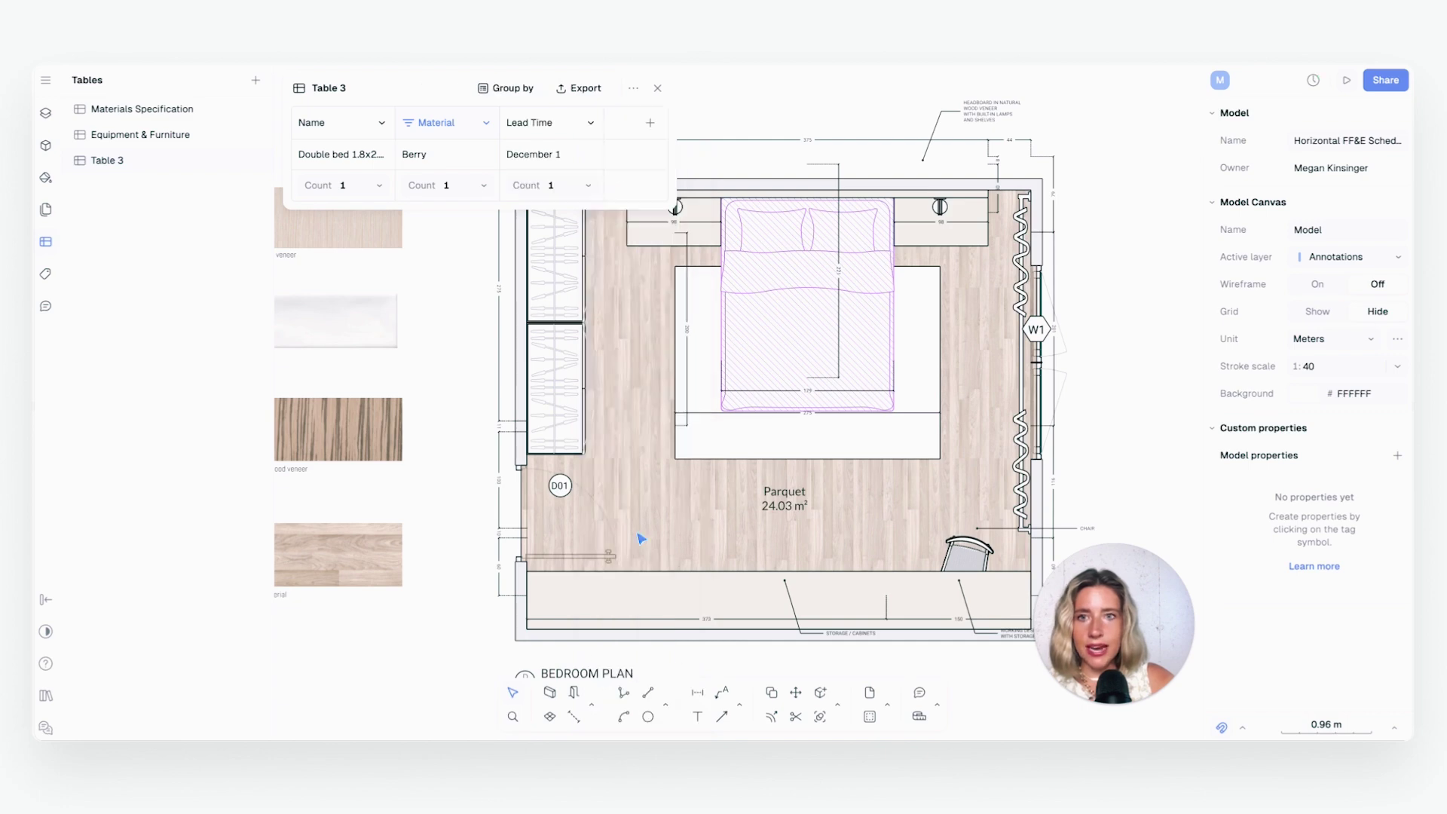
pyautogui.click(648, 128)
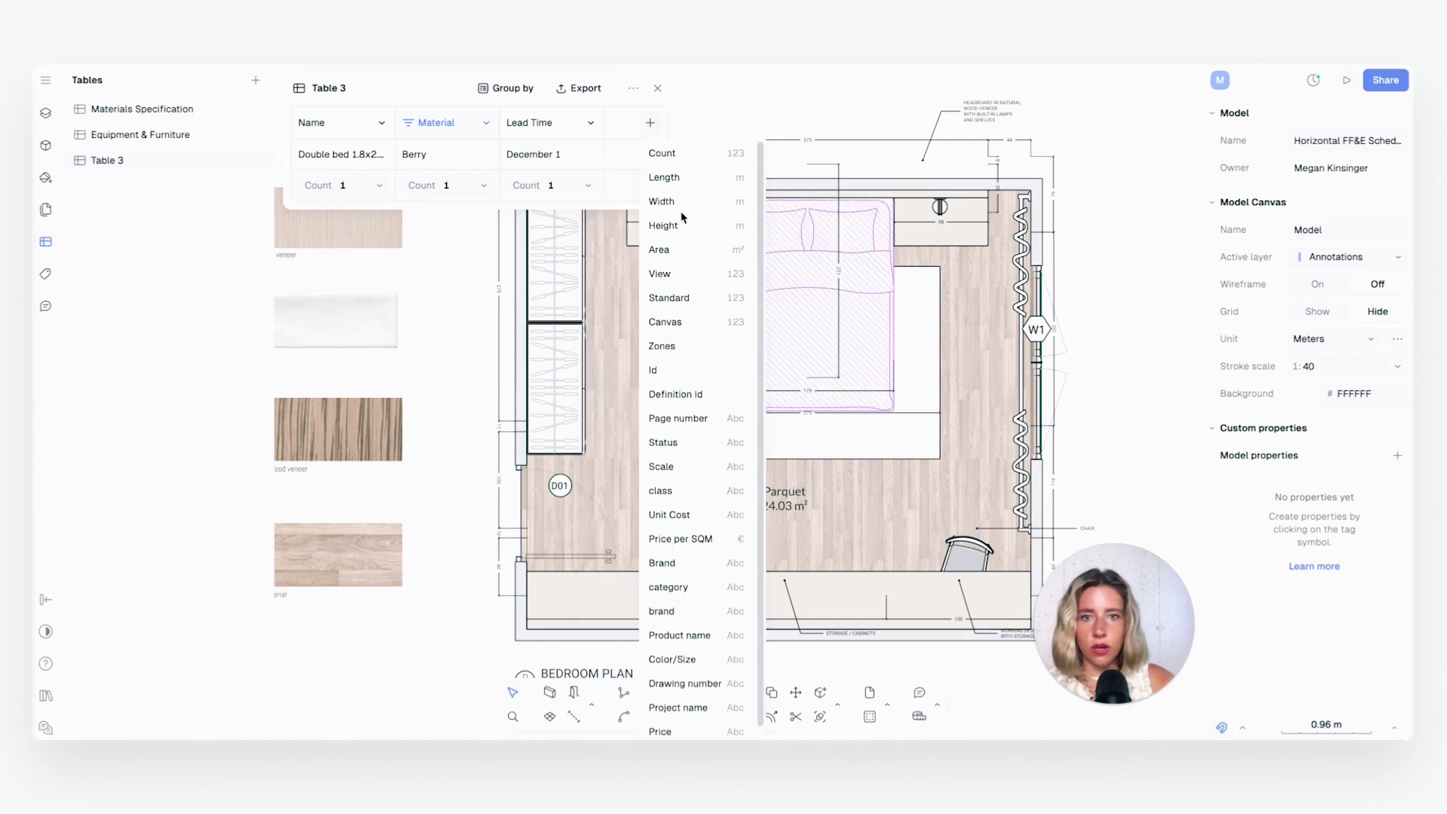
pyautogui.click(685, 447)
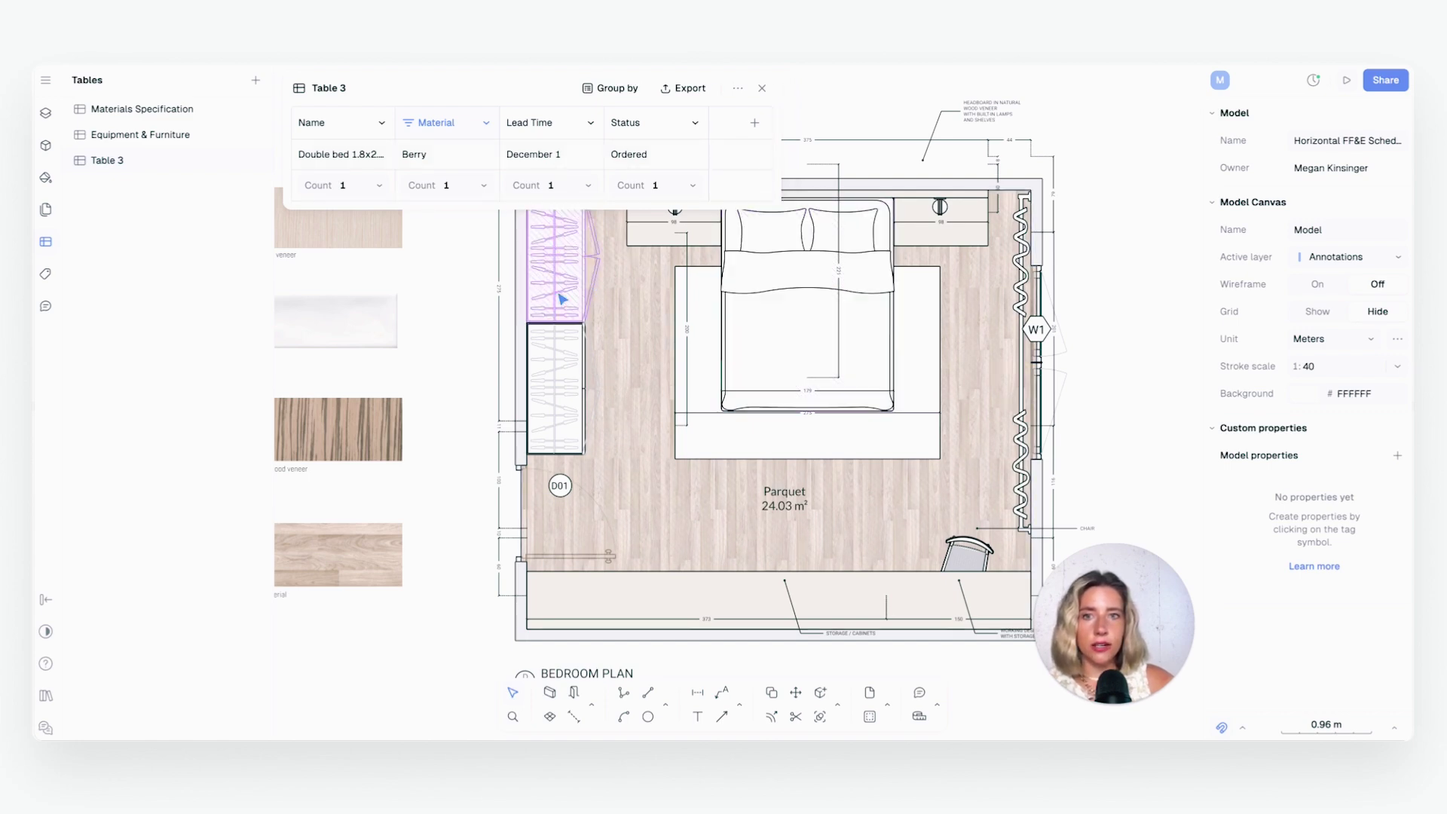
# Add the Material property to the lower wardrobe in the bedroom plan and set it to "Chestnut"
pyautogui.click(579, 276)
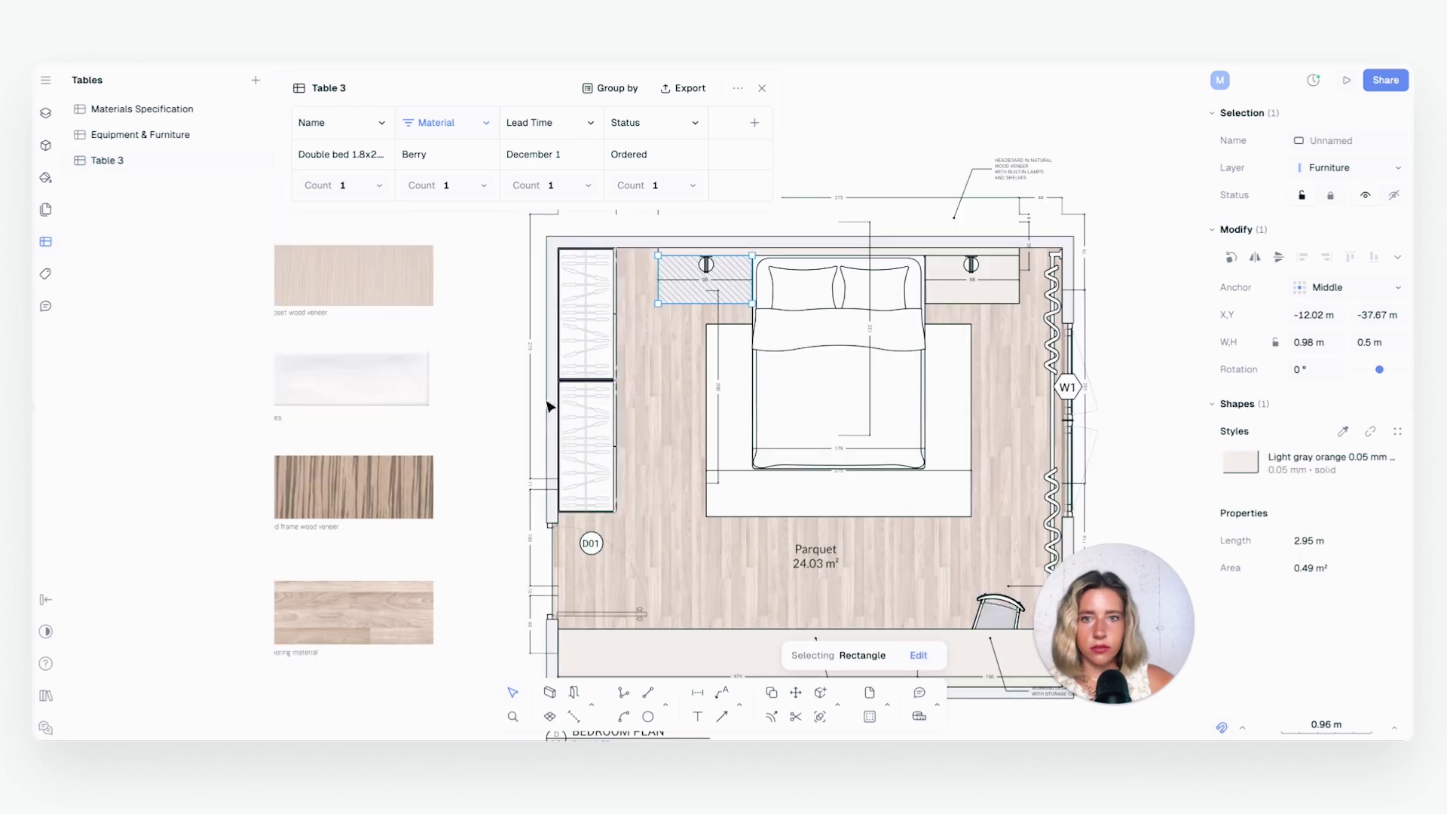
pyautogui.click(597, 440)
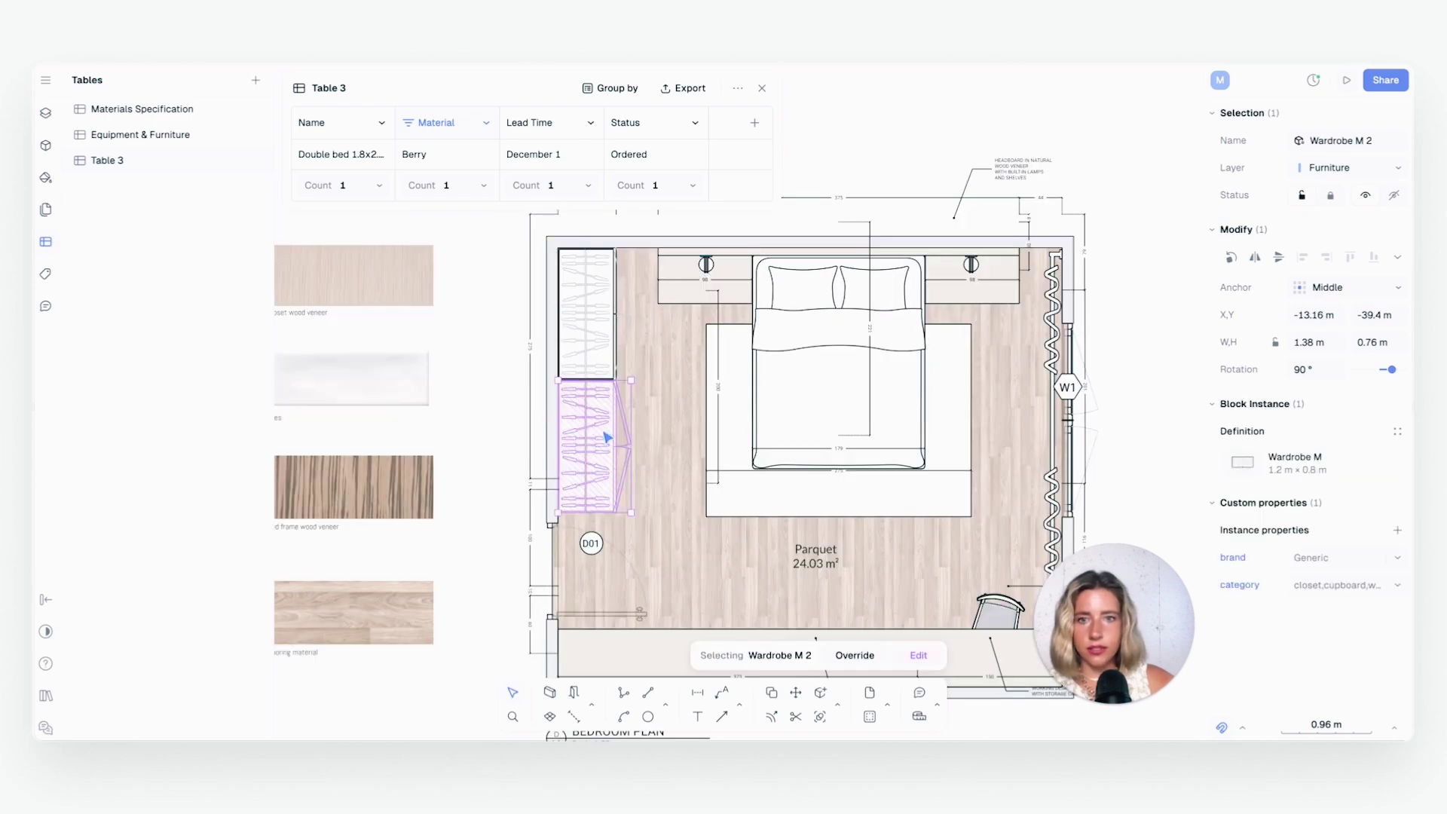
pyautogui.click(1397, 530)
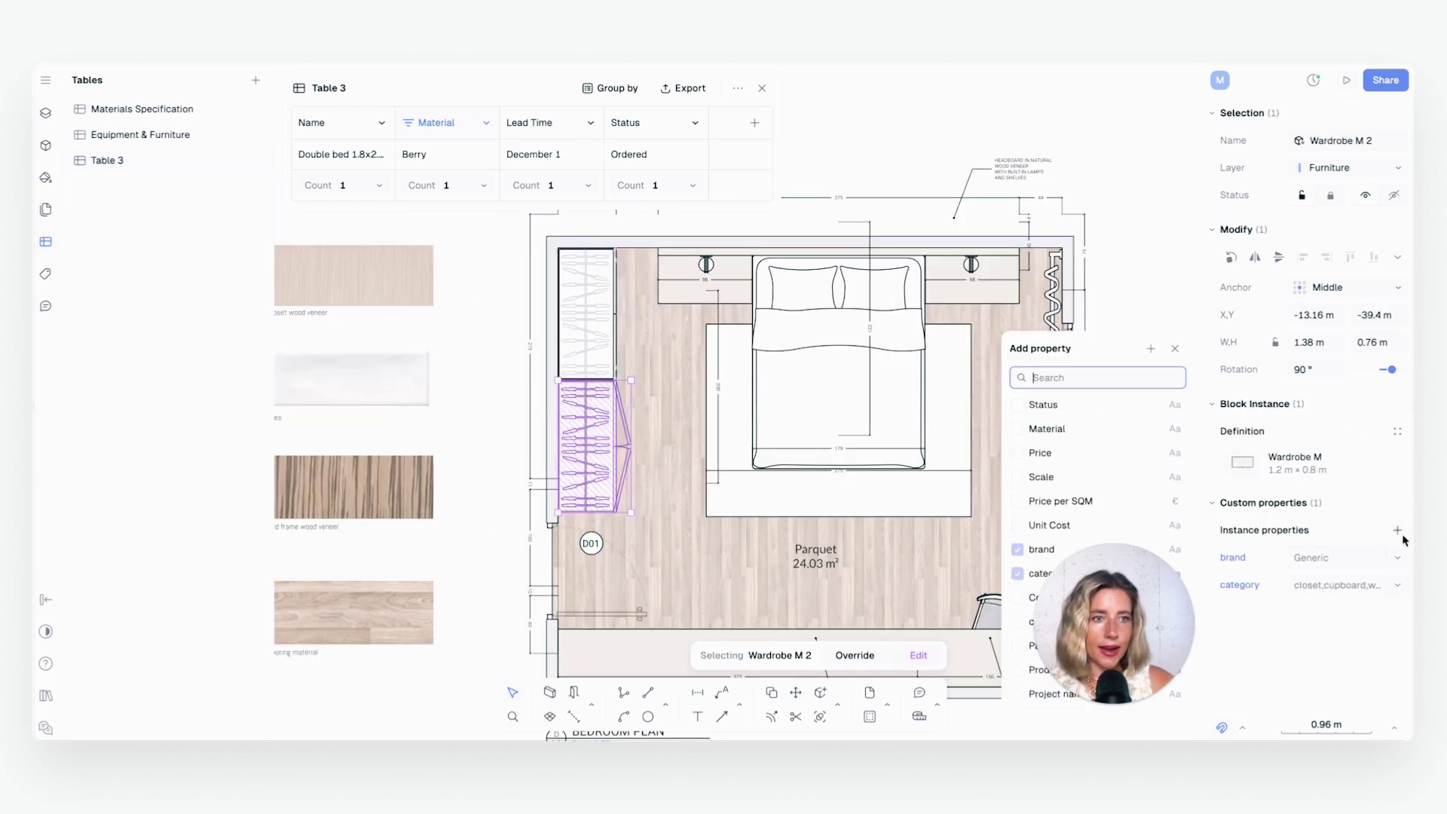
pyautogui.click(1018, 429)
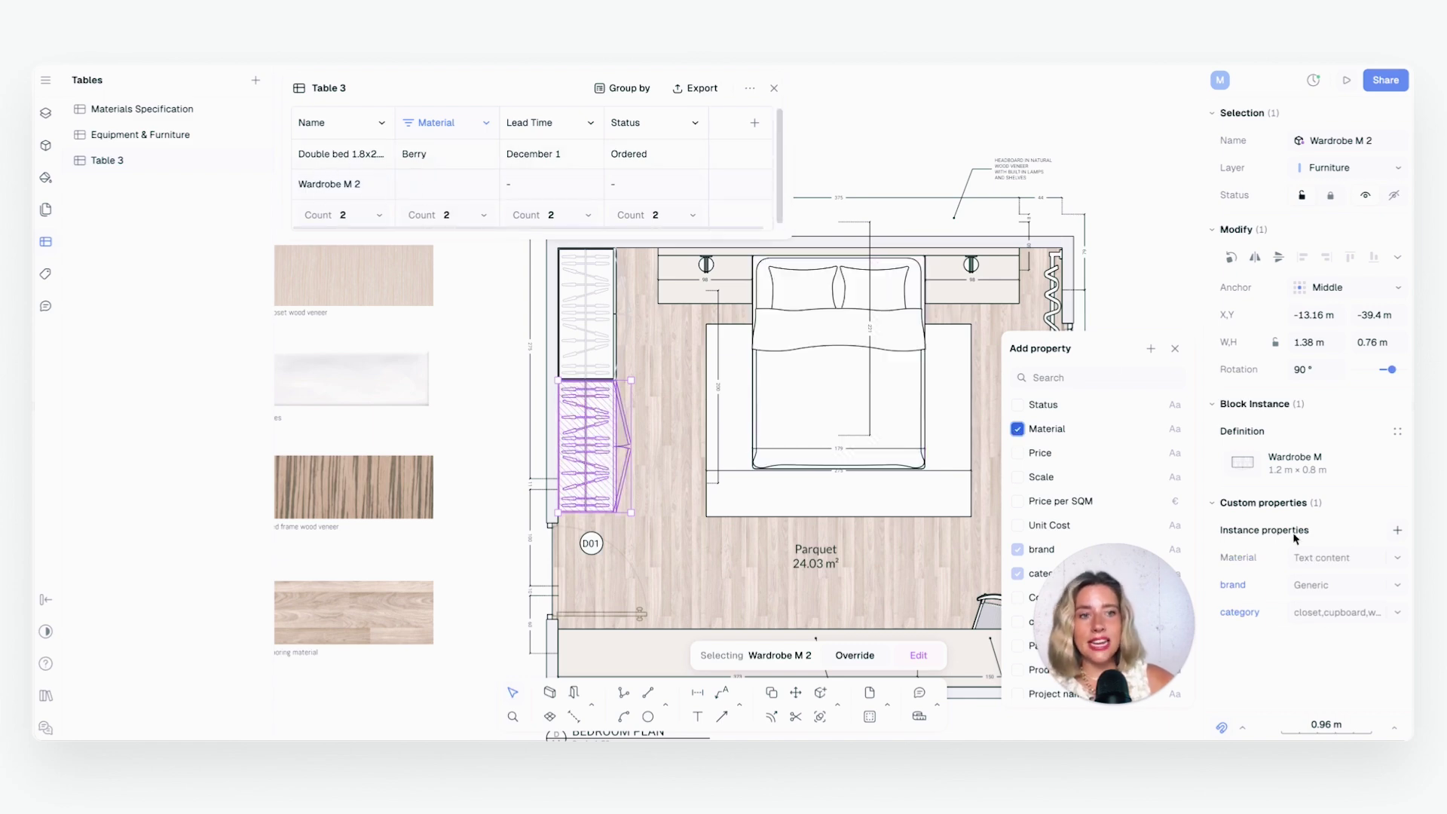
pyautogui.click(1338, 558)
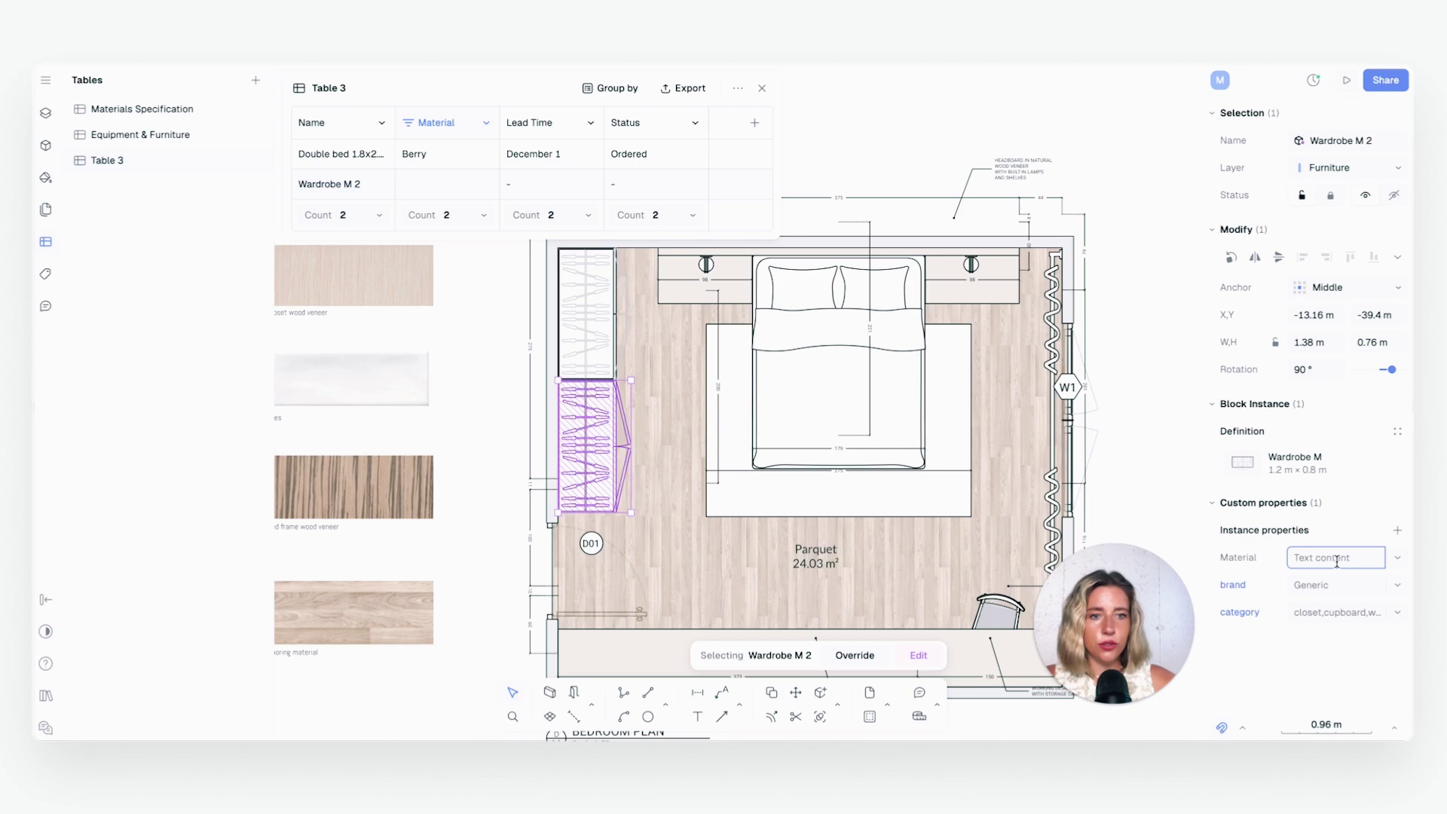
pyautogui.write('Chestnut')
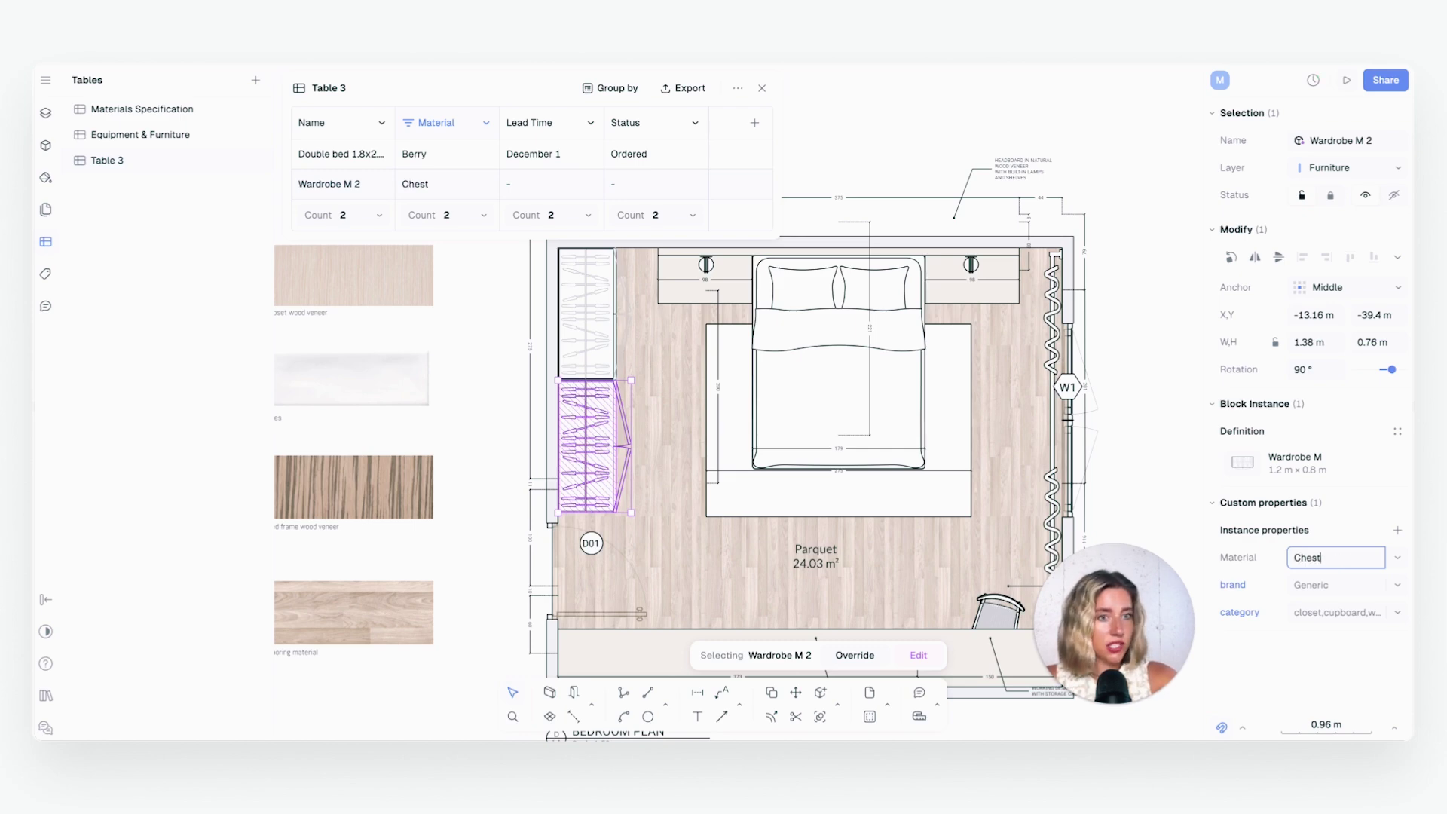
pyautogui.press('Return')
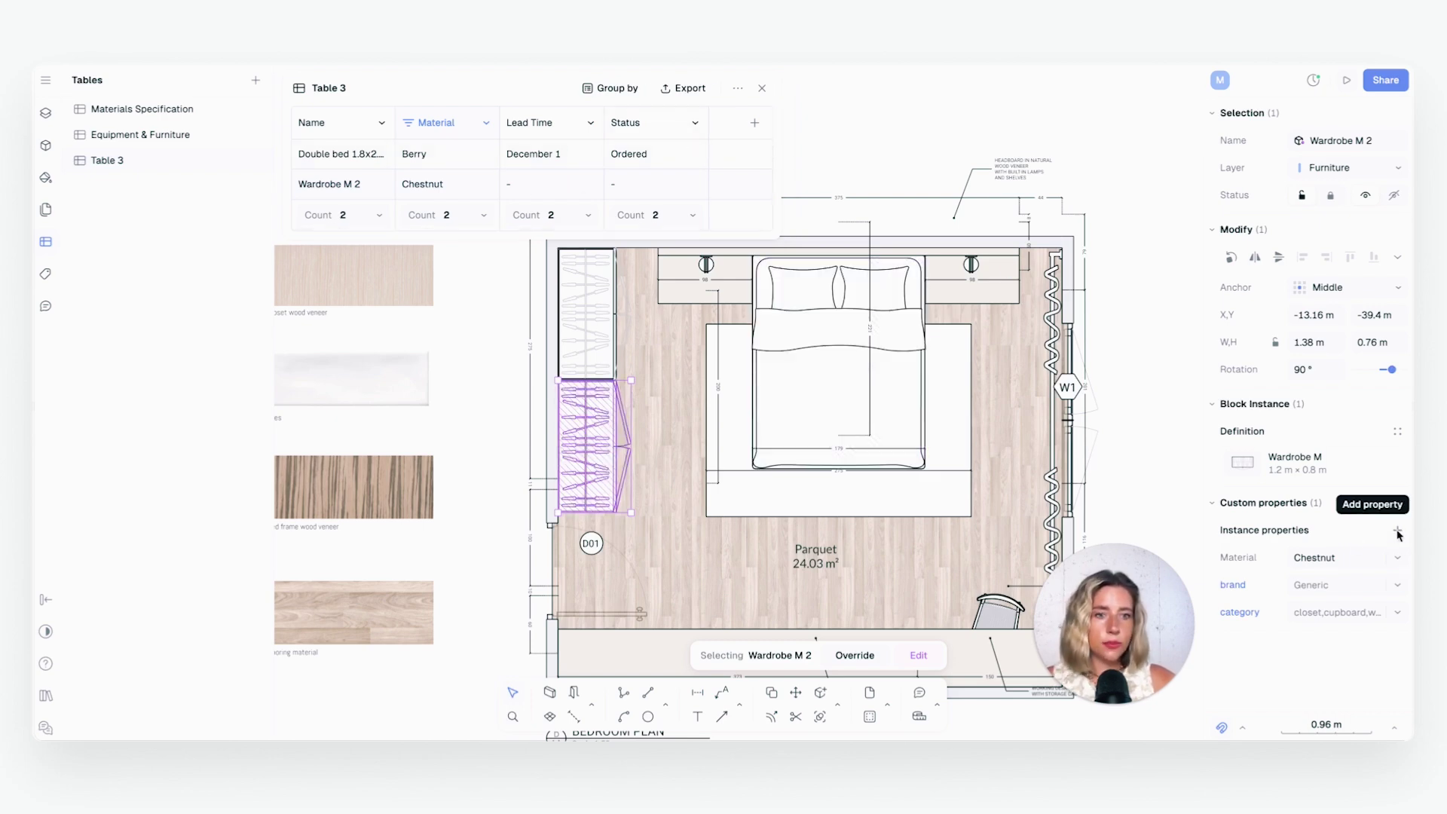
# Change the double bed's Material property to "Ivory" and deselect the bed
pyautogui.click(893, 340)
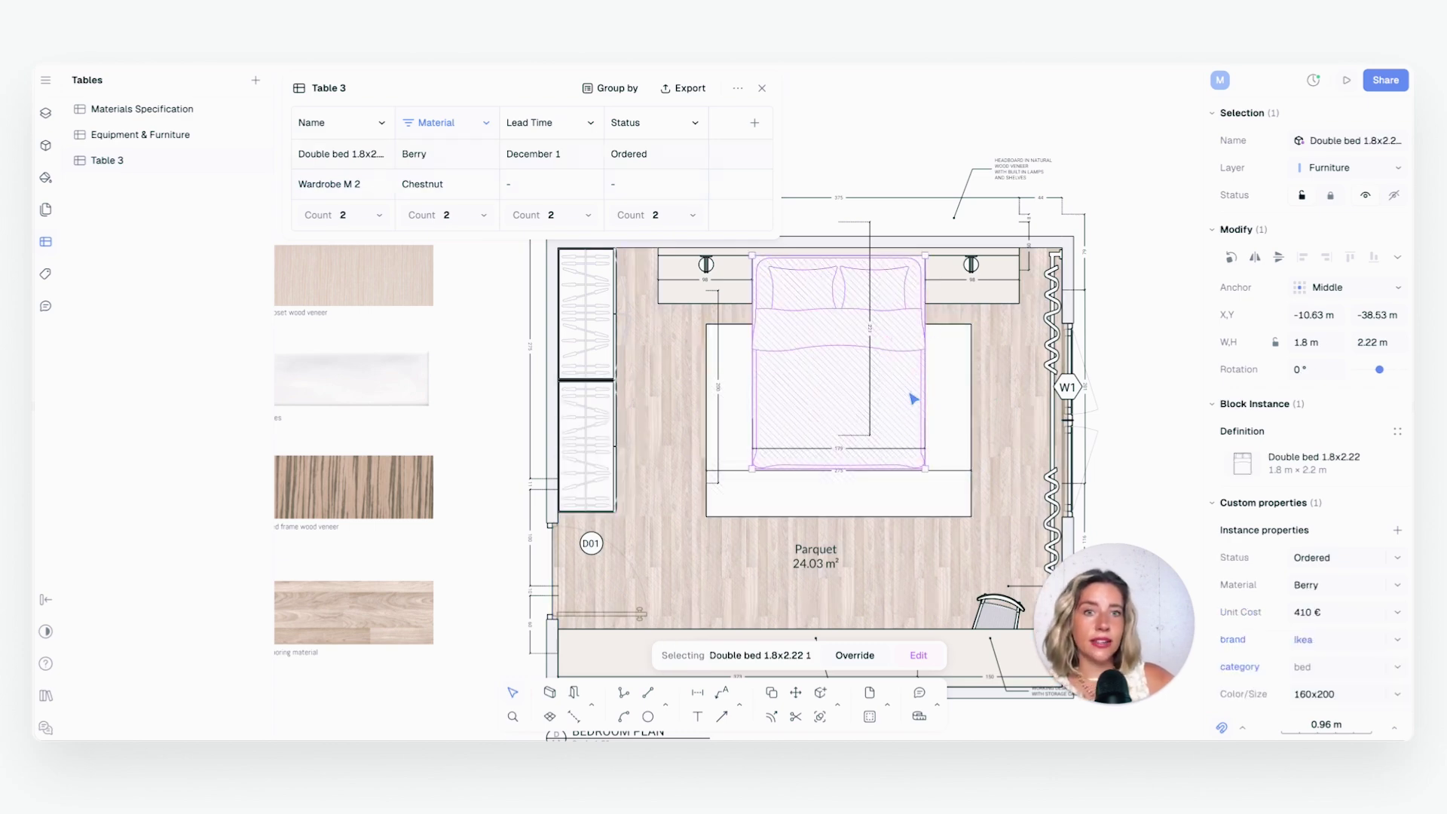
pyautogui.click(1326, 585)
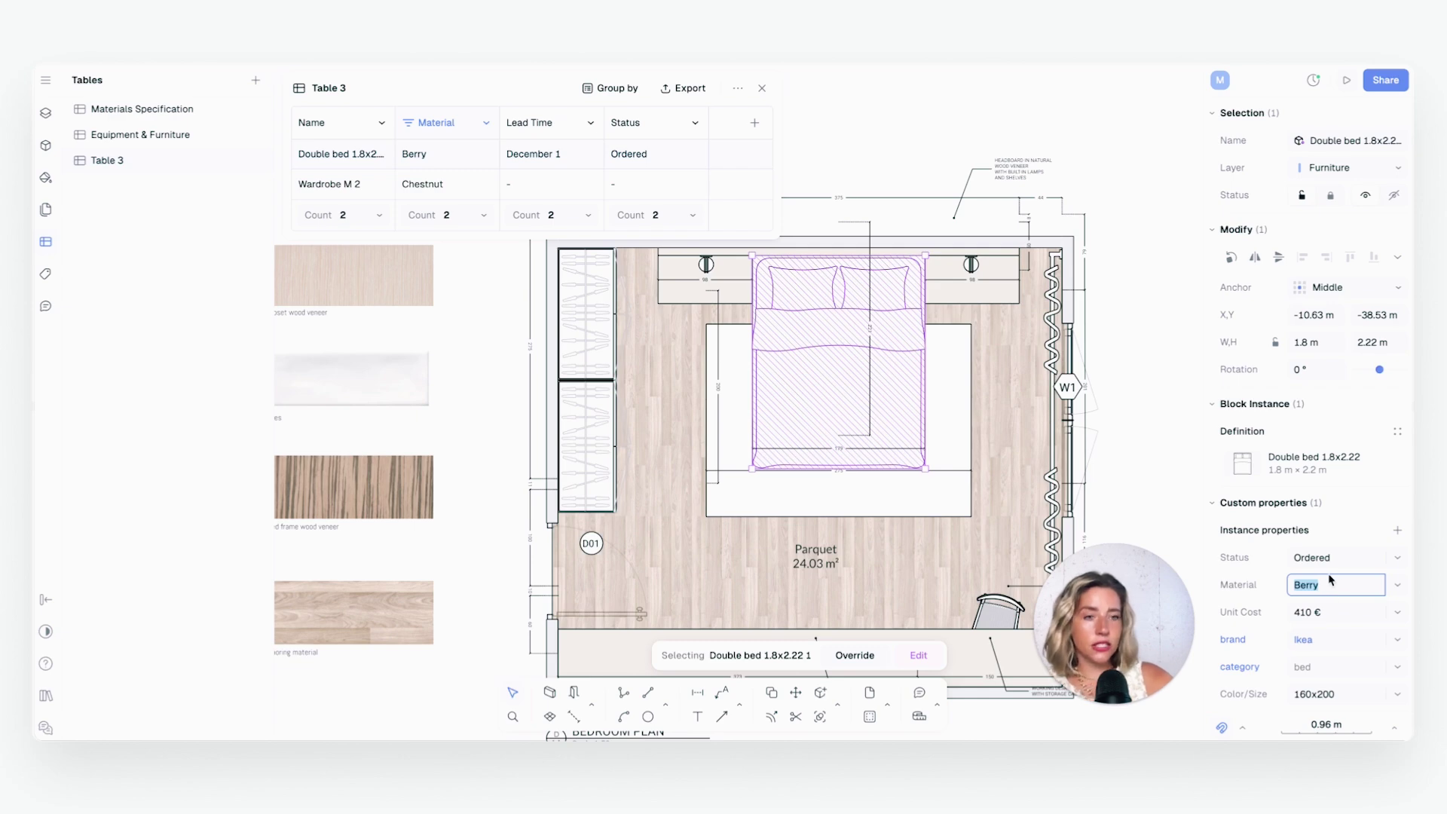
pyautogui.write('lo')
pyautogui.write('ory')
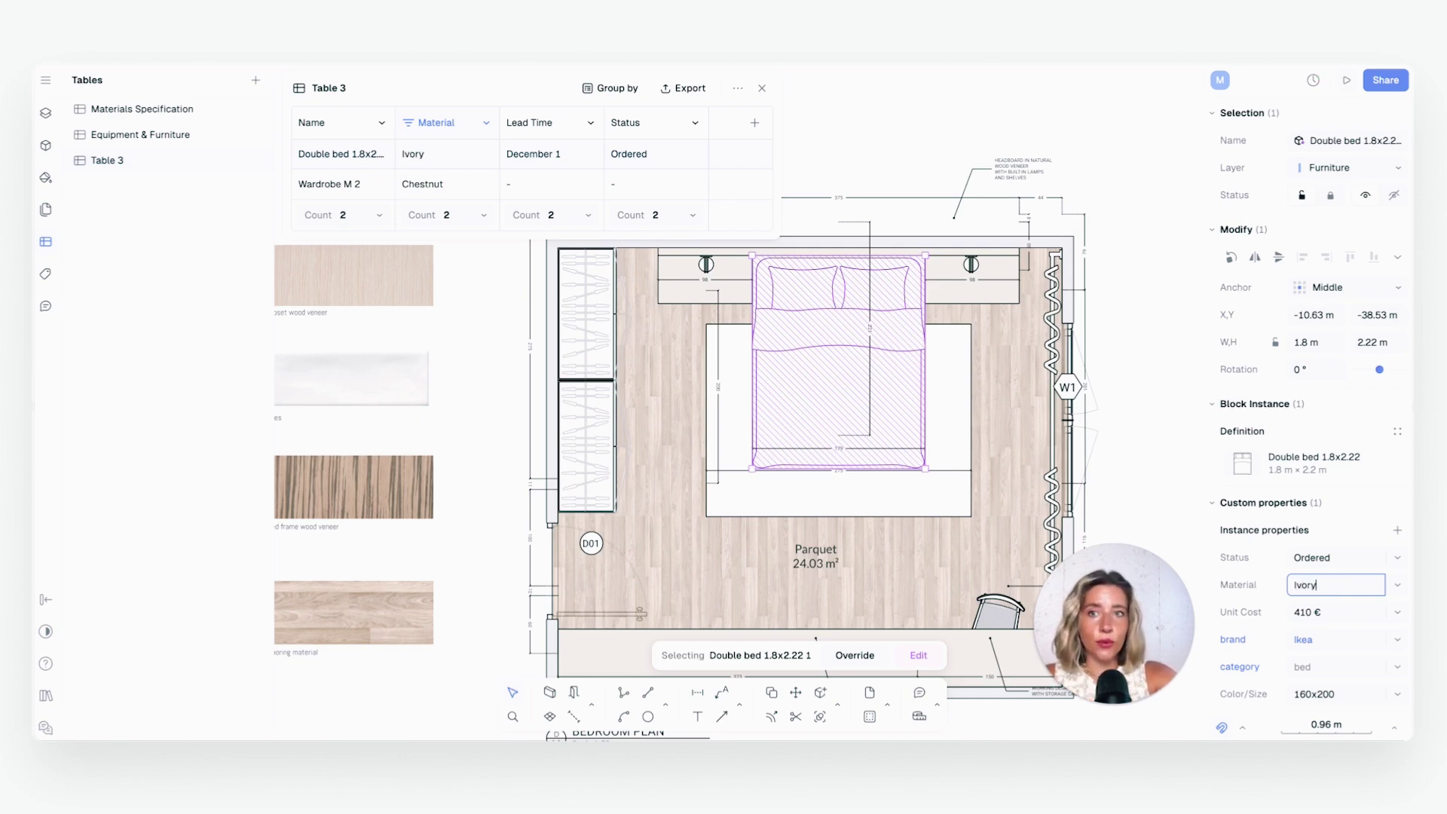
pyautogui.press('BackSpace')
pyautogui.press('BackSpace')
pyautogui.press('Return')
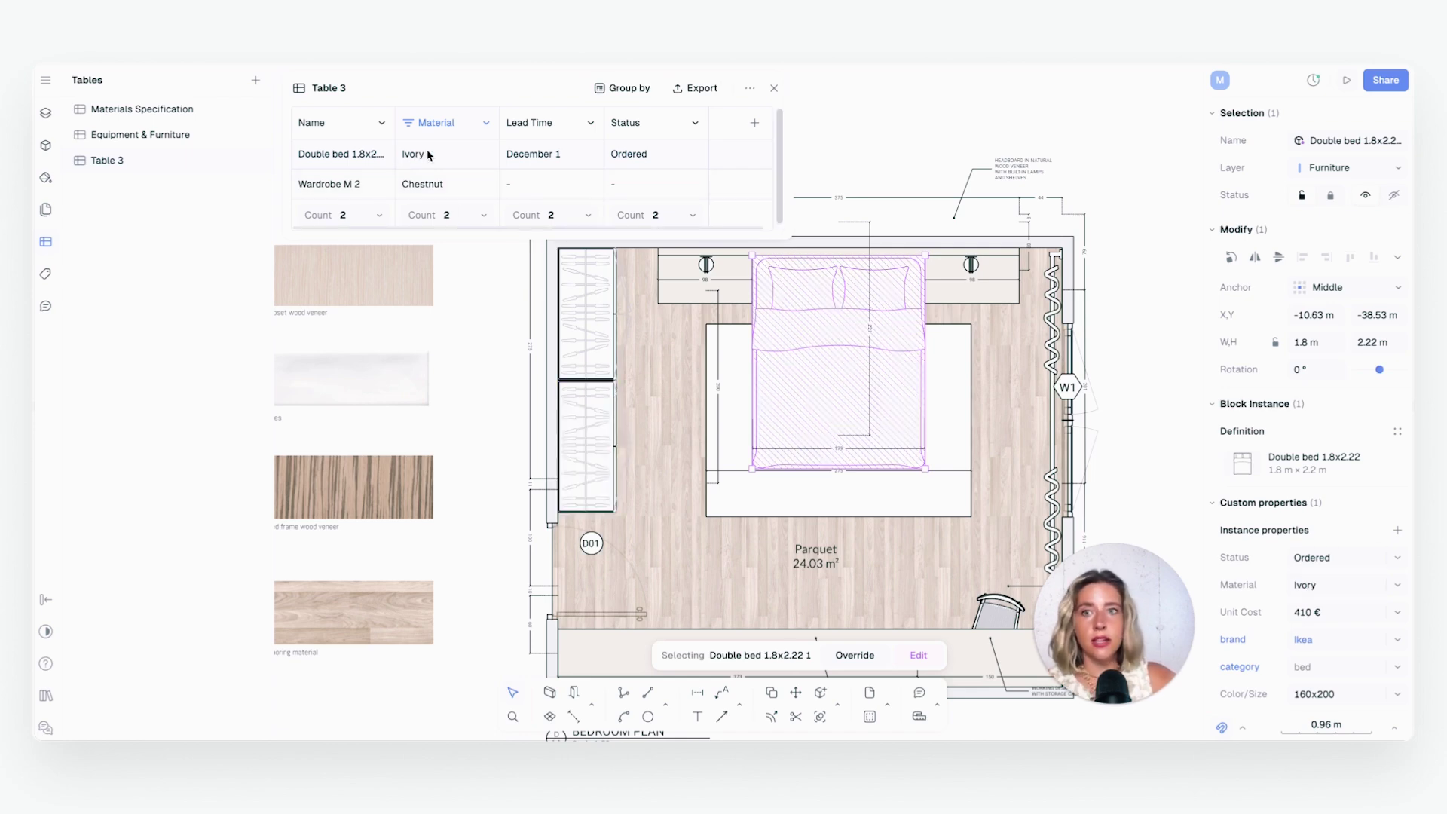
pyautogui.click(934, 144)
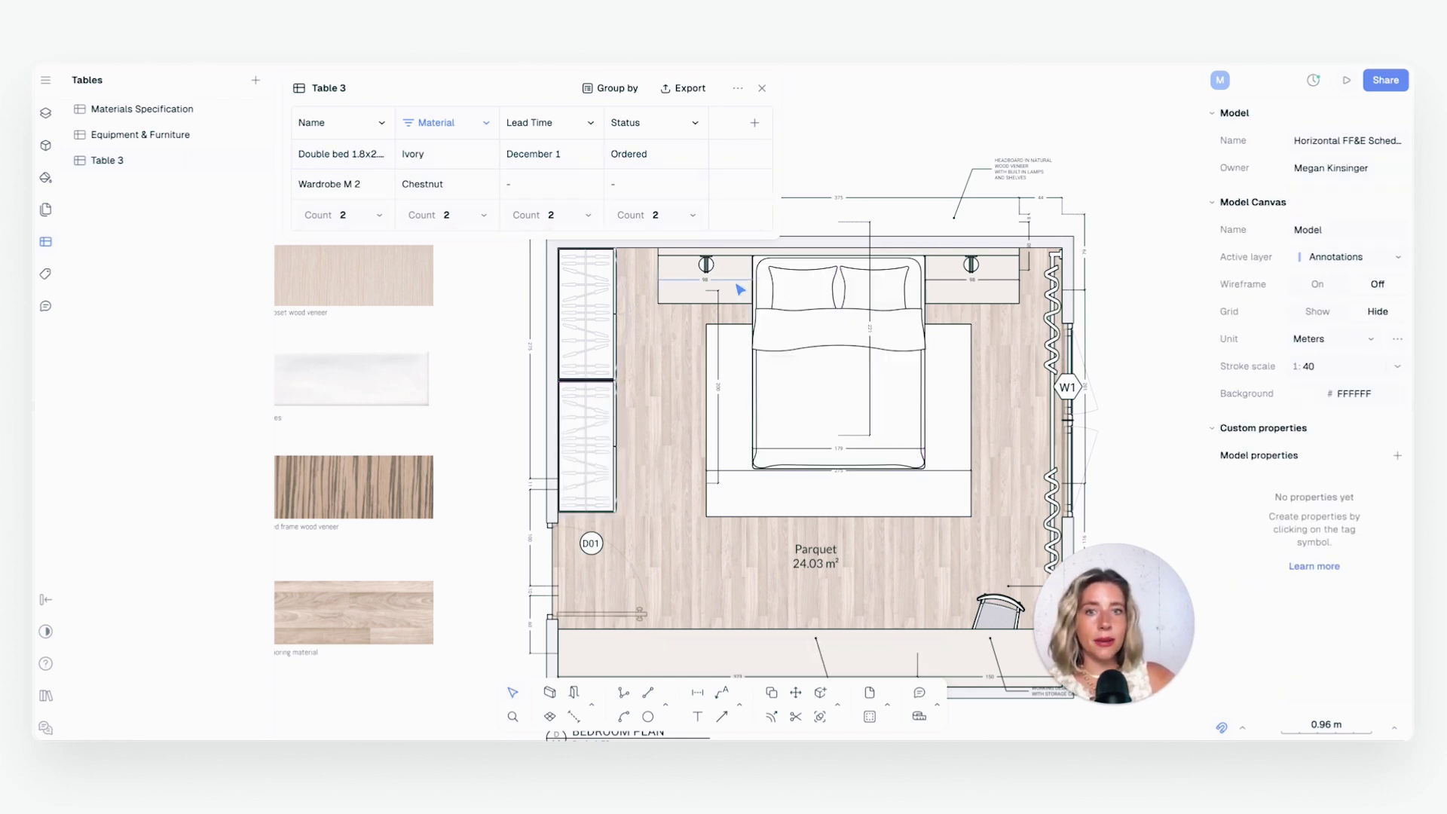
pyautogui.click(889, 369)
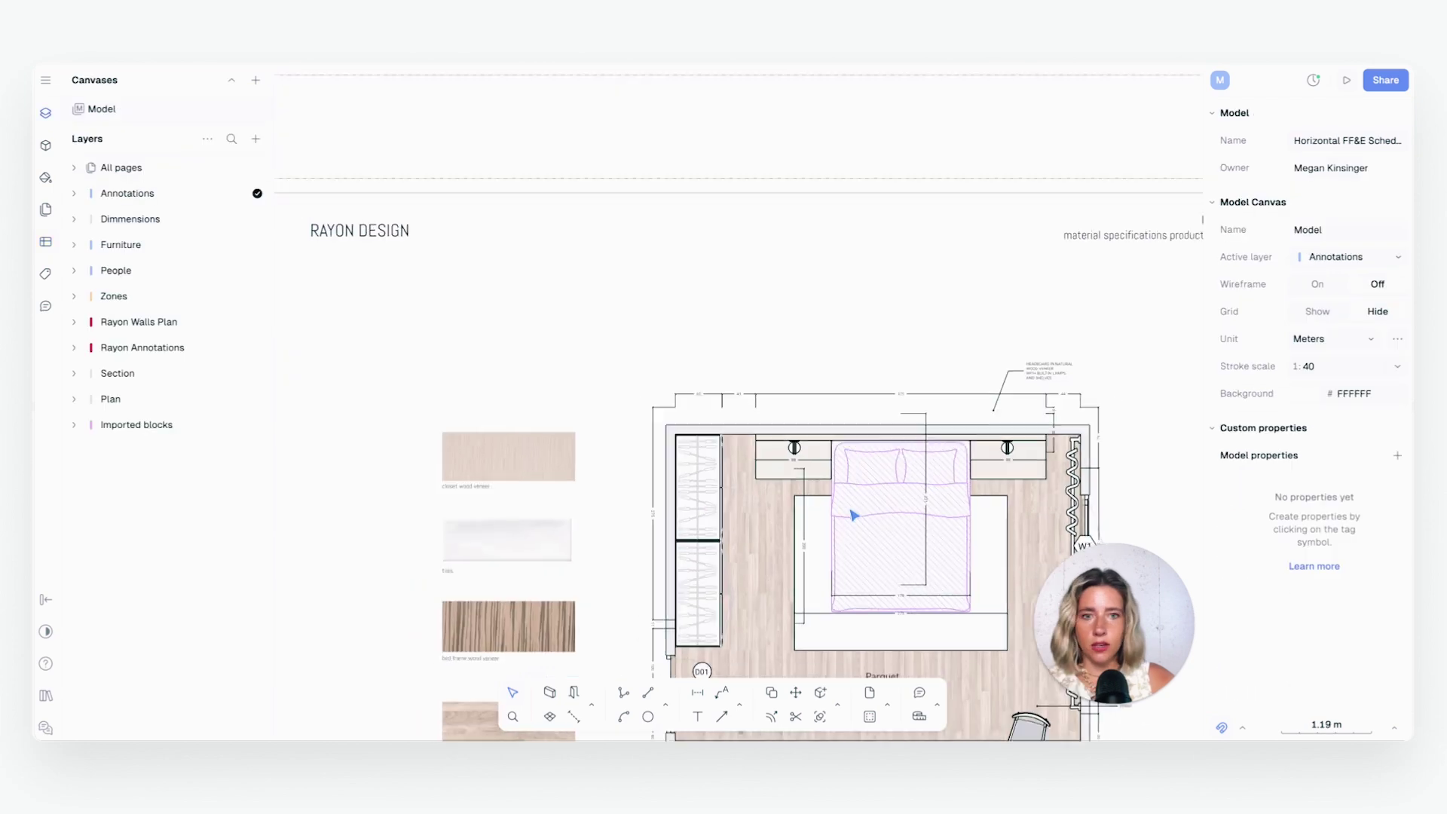
# Examine the finished Equipment & Furniture sheet and its product rows
pyautogui.scroll(-3, 852, 511)
pyautogui.scroll(-10, 794, 473)
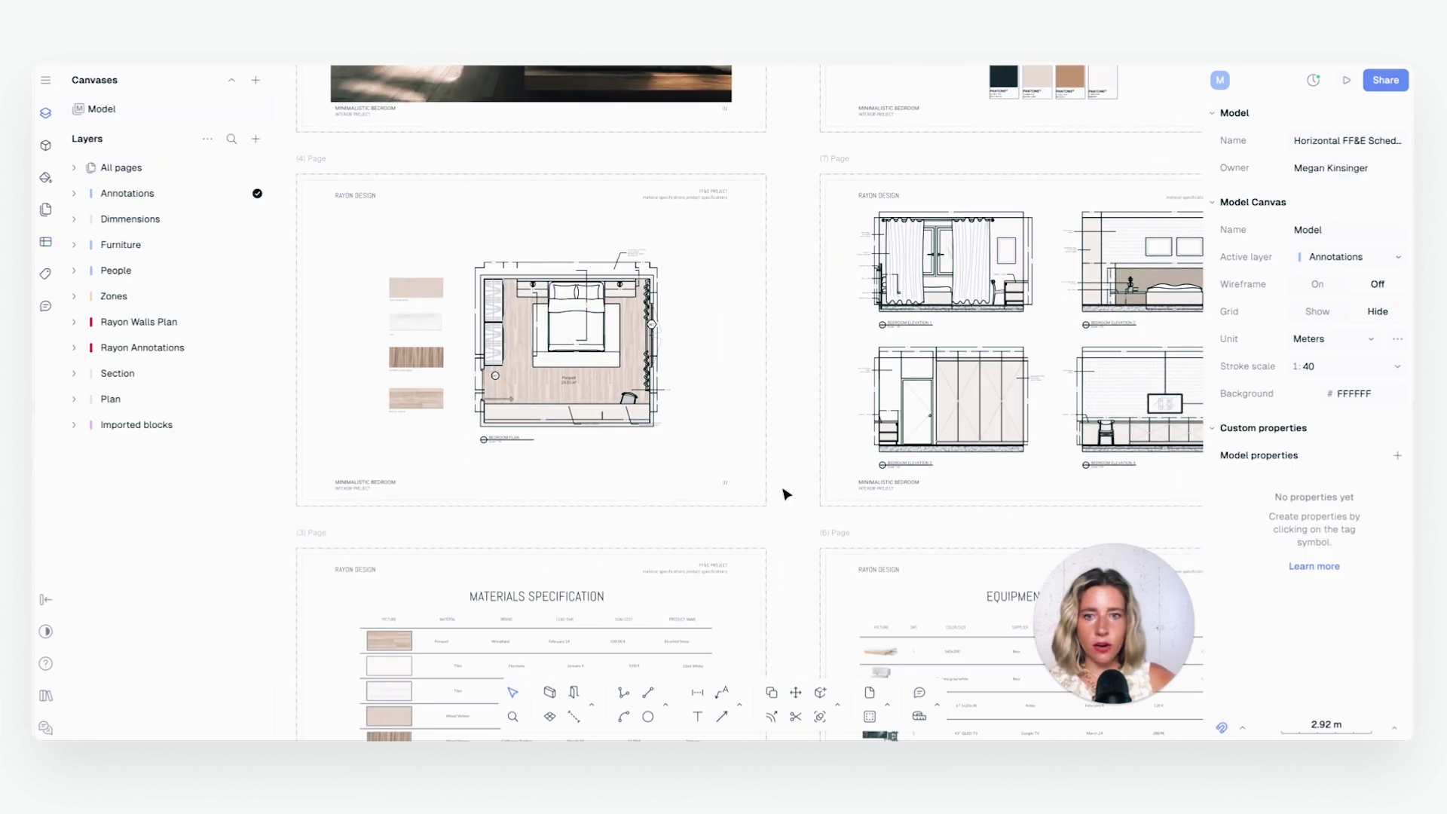
pyautogui.scroll(-3, 789, 358)
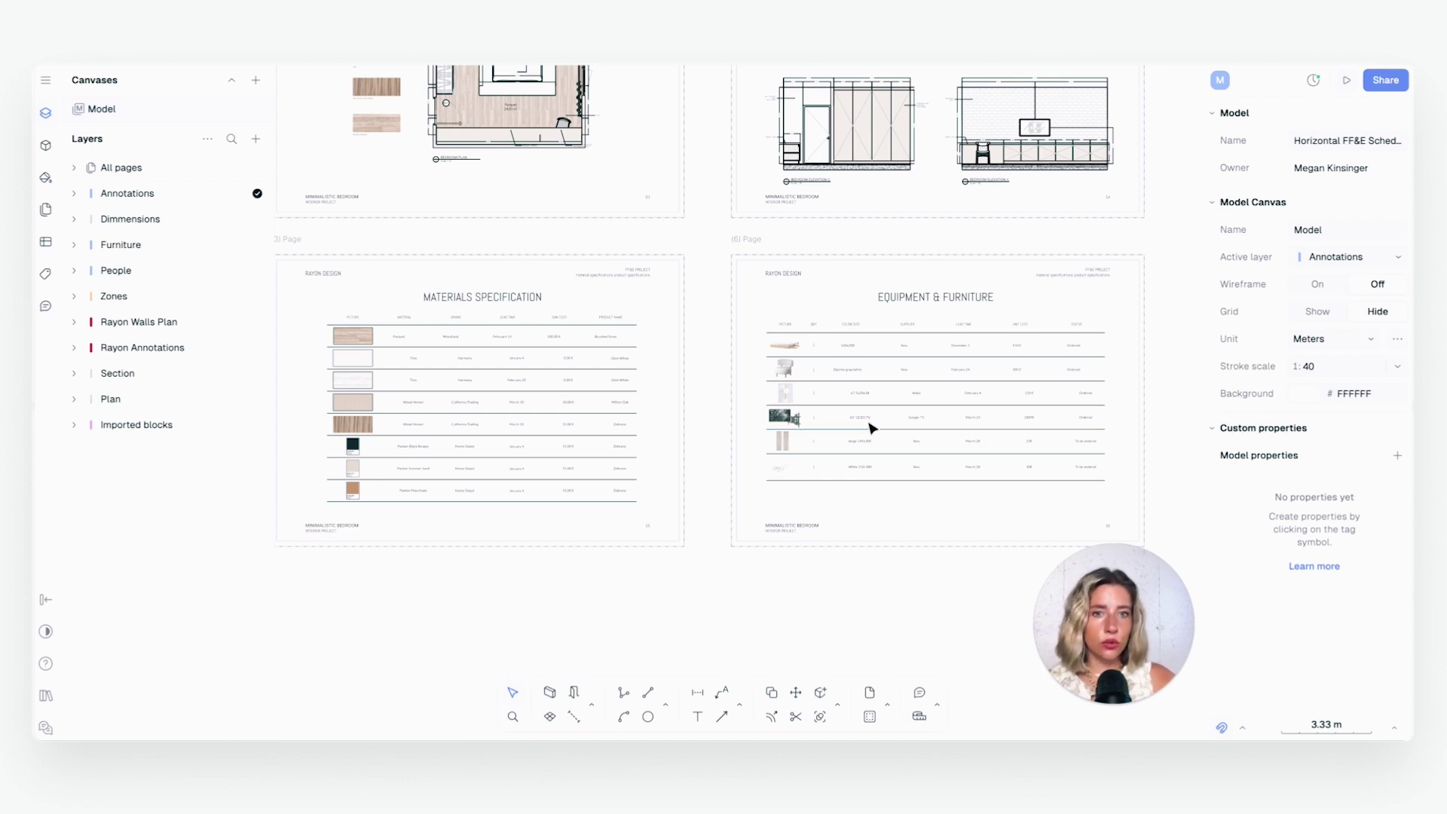
pyautogui.scroll(10, 870, 421)
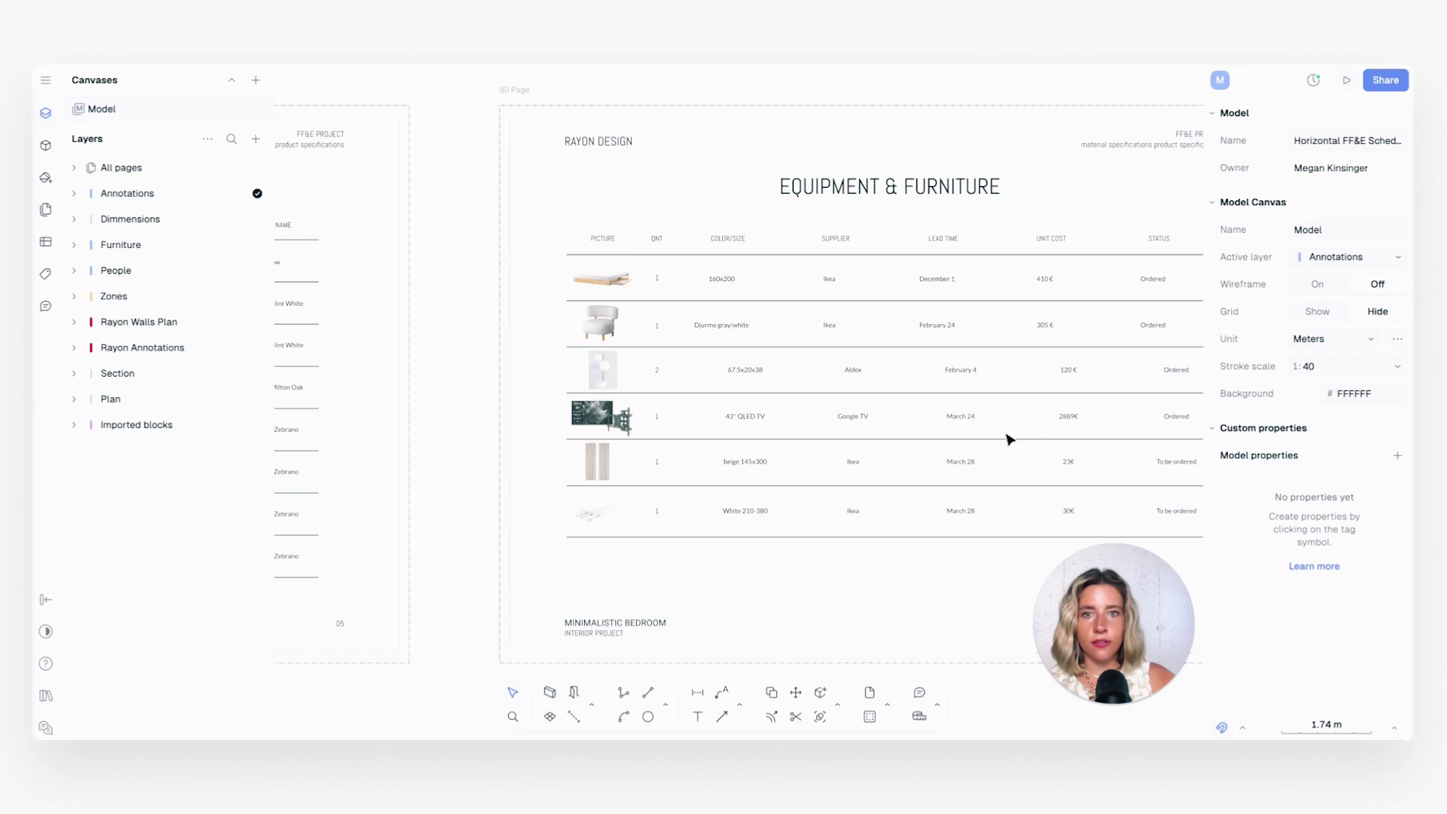
pyautogui.scroll(3, 867, 413)
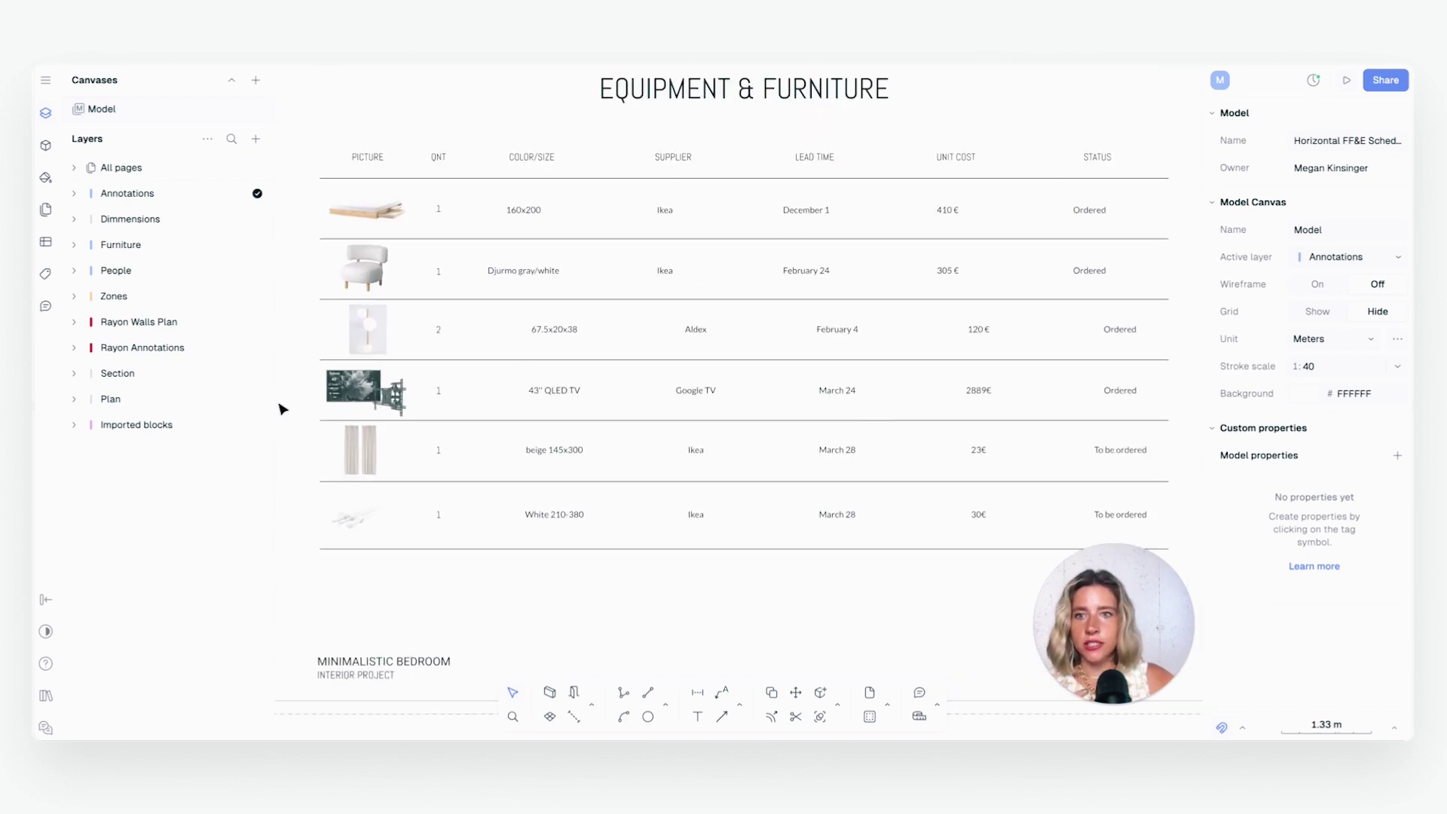
pyautogui.scroll(-2, 319, 385)
pyautogui.scroll(4, 382, 400)
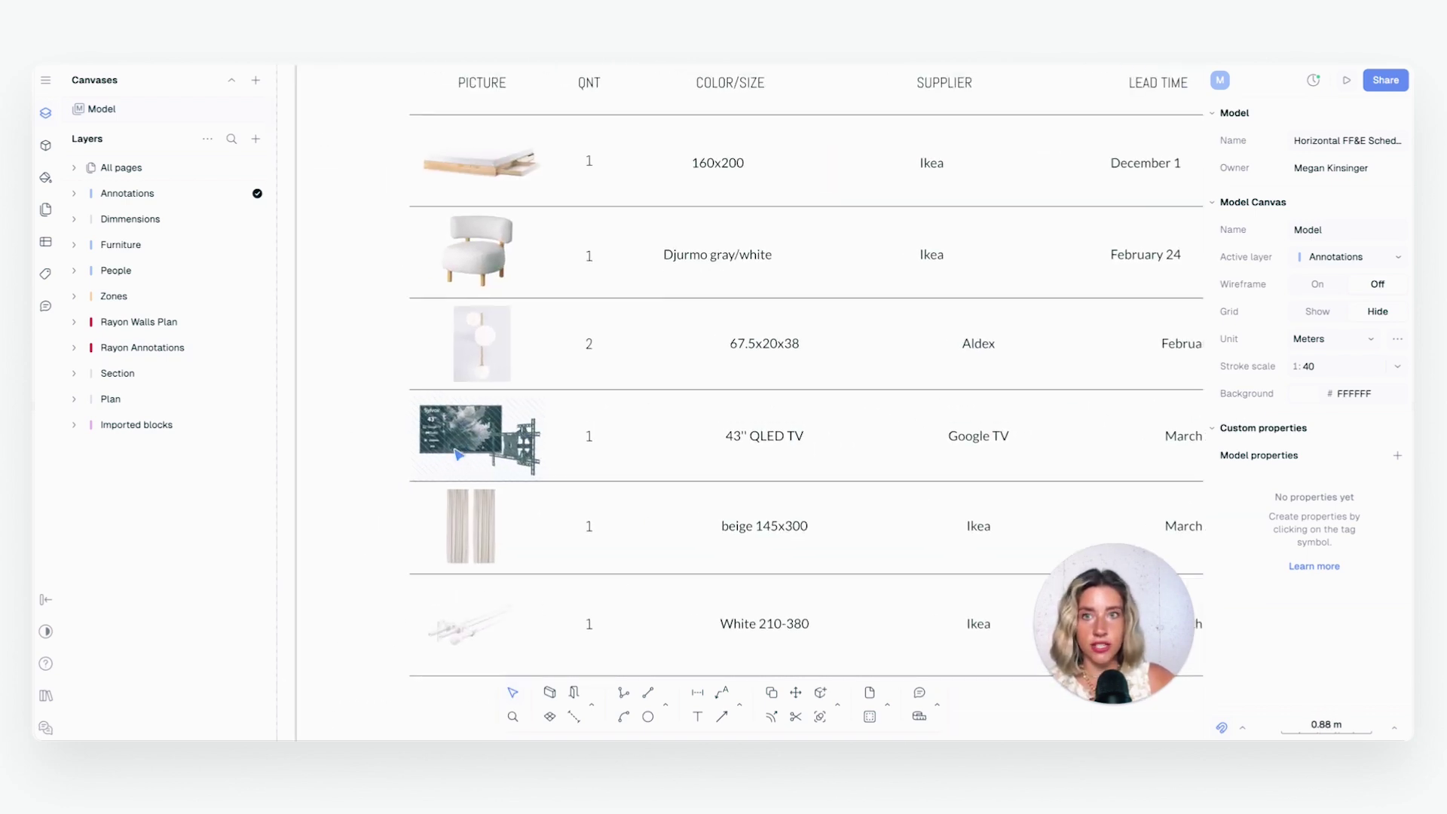
# Open the text of the TV's Color/Size tag on the Equipment & Furniture sheet and leave it unedited
pyautogui.doubleClick(780, 443)
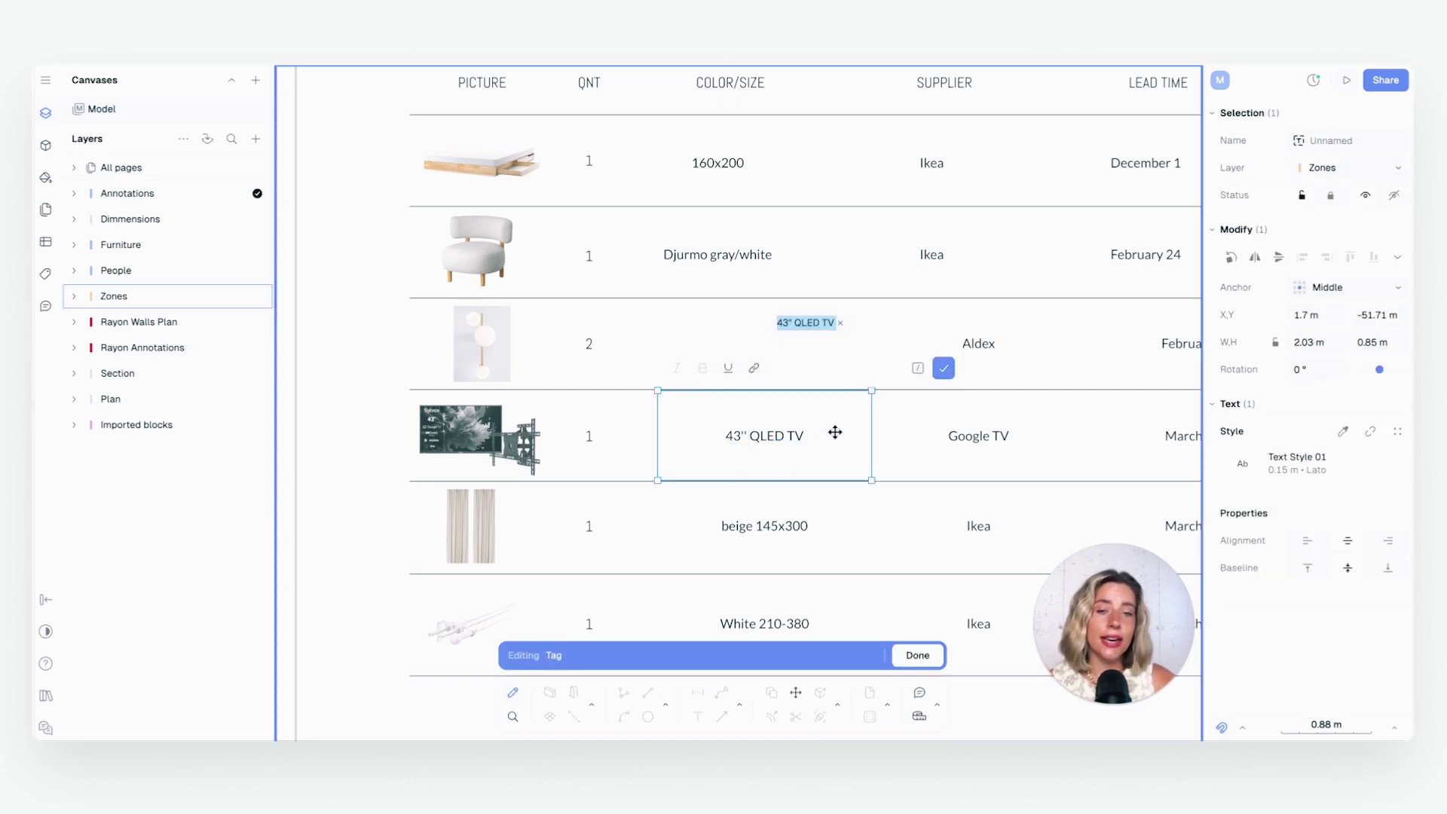
pyautogui.click(891, 383)
pyautogui.click(779, 439)
# Select the wall-mounted TV block in the bedroom elevation and examine its instance properties
pyautogui.moveTo(801, 455); pyautogui.dragTo(640, 478)
pyautogui.scroll(-5, 646, 397)
pyautogui.scroll(5, 796, 370)
pyautogui.scroll(5, 797, 369)
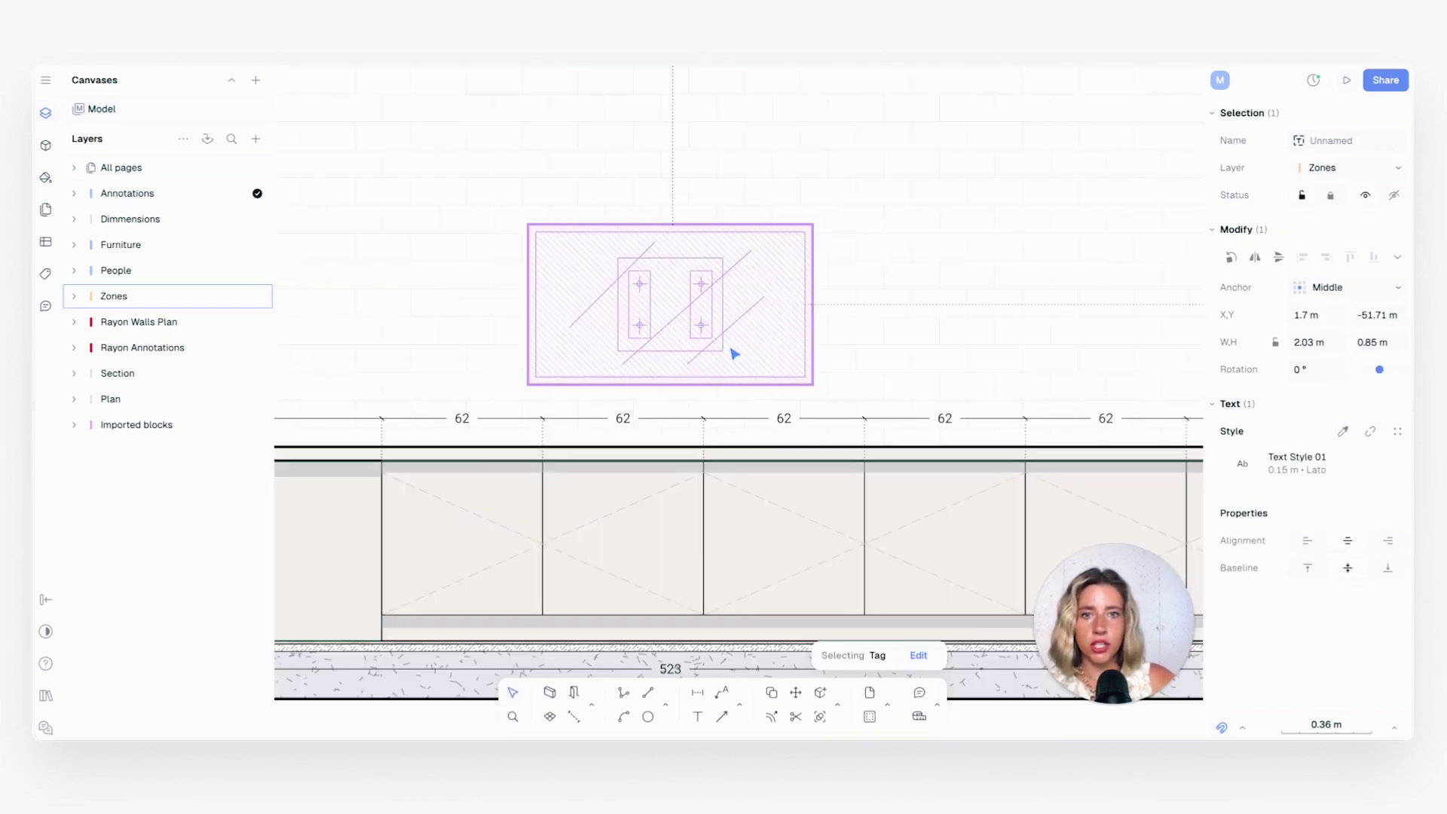
pyautogui.click(736, 355)
pyautogui.scroll(-2, 1223, 531)
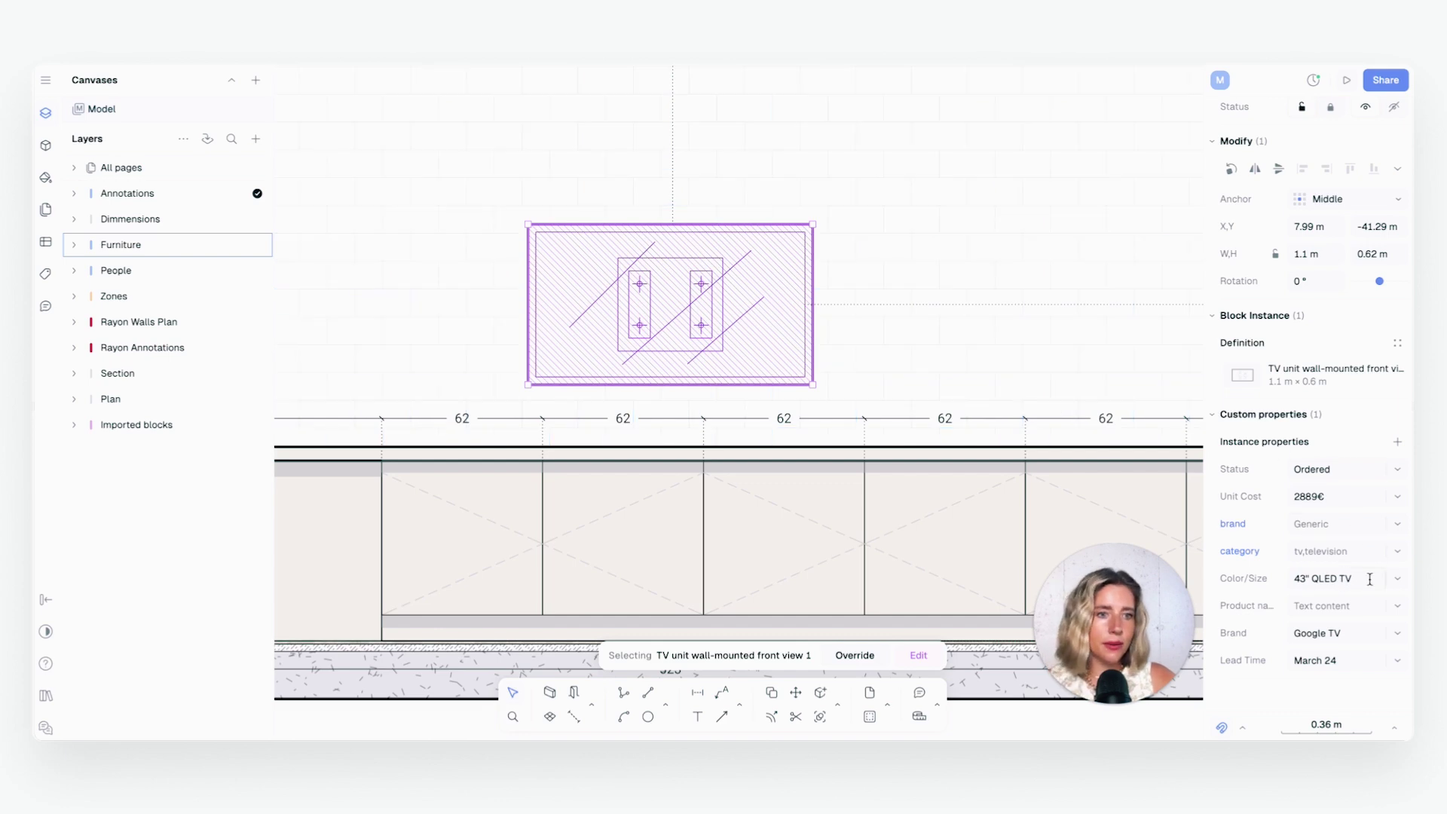
# Return to the Equipment & Furniture sheet and compare its TV row with the selected block's properties
pyautogui.scroll(-5, 829, 526)
pyautogui.scroll(-5, 829, 526)
pyautogui.moveTo(830, 526); pyautogui.dragTo(839, 87)
pyautogui.scroll(4, 974, 74)
pyautogui.scroll(2, 865, 458)
pyautogui.hscroll(-4, 865, 458)
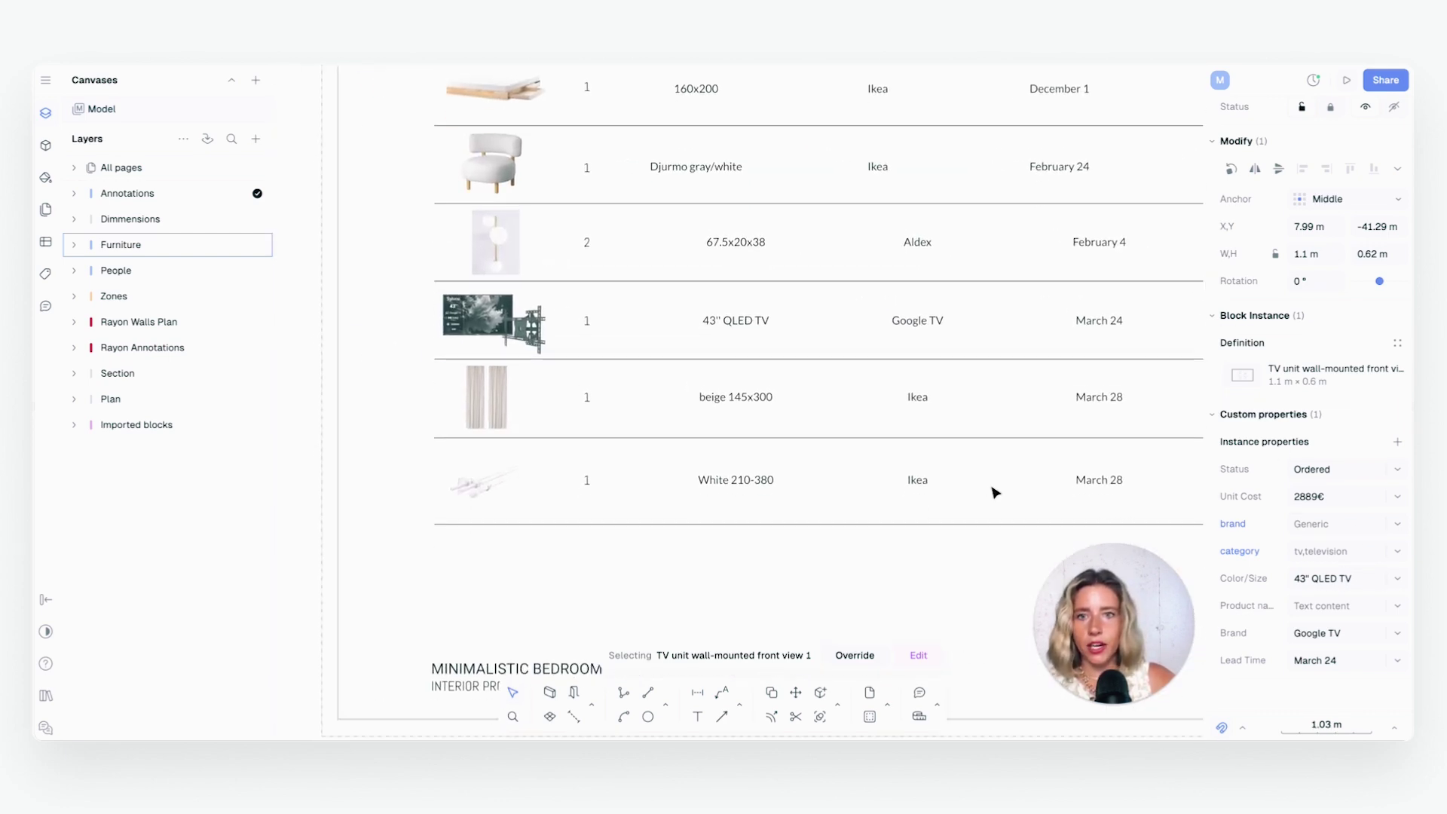
# Select the TV row's Supplier tag on the Equipment & Furniture sheet and examine it in the table
pyautogui.click(917, 326)
pyautogui.scroll(2, 911, 371)
pyautogui.hscroll(3, 910, 372)
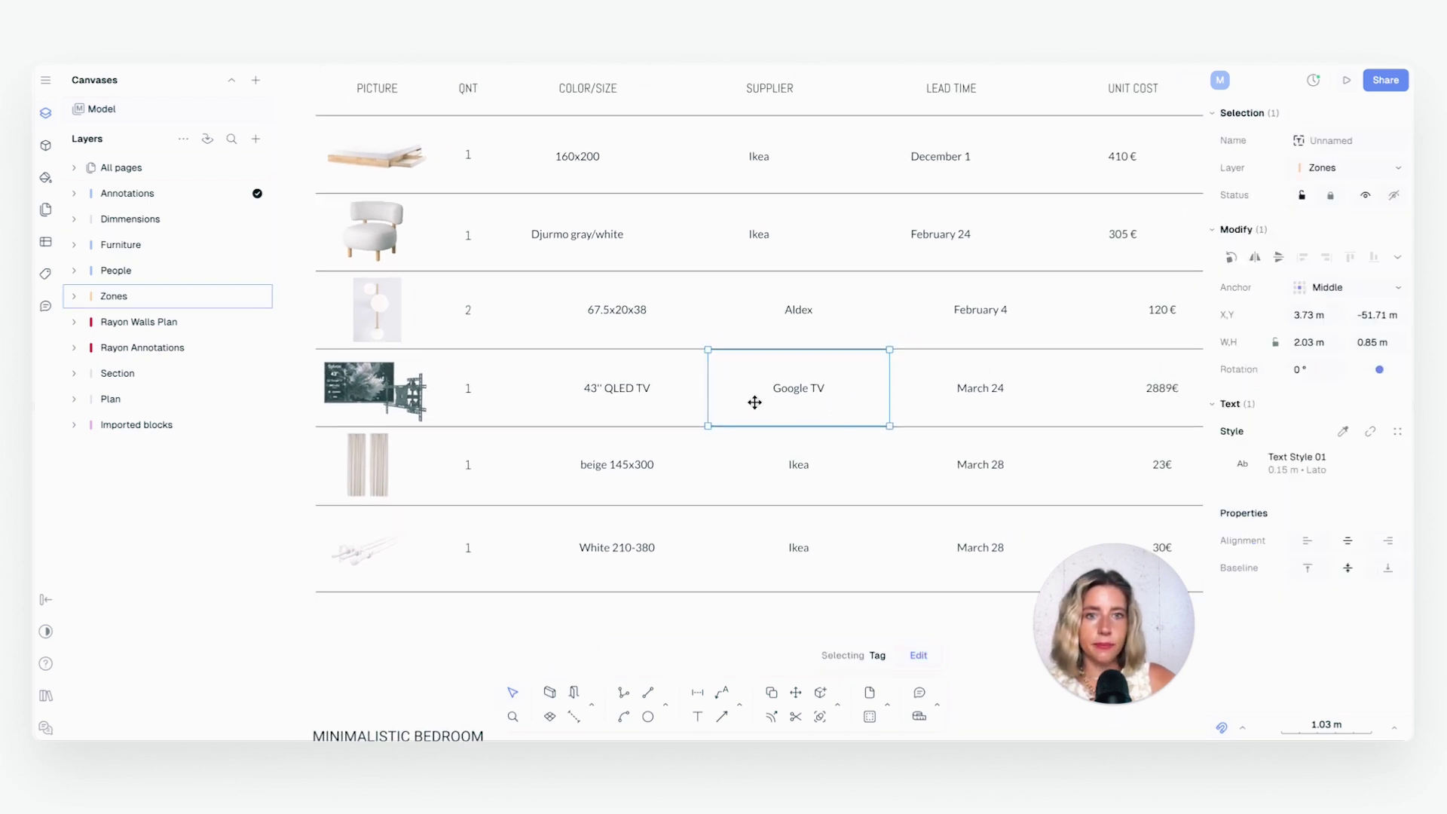
pyautogui.scroll(-5, 872, 384)
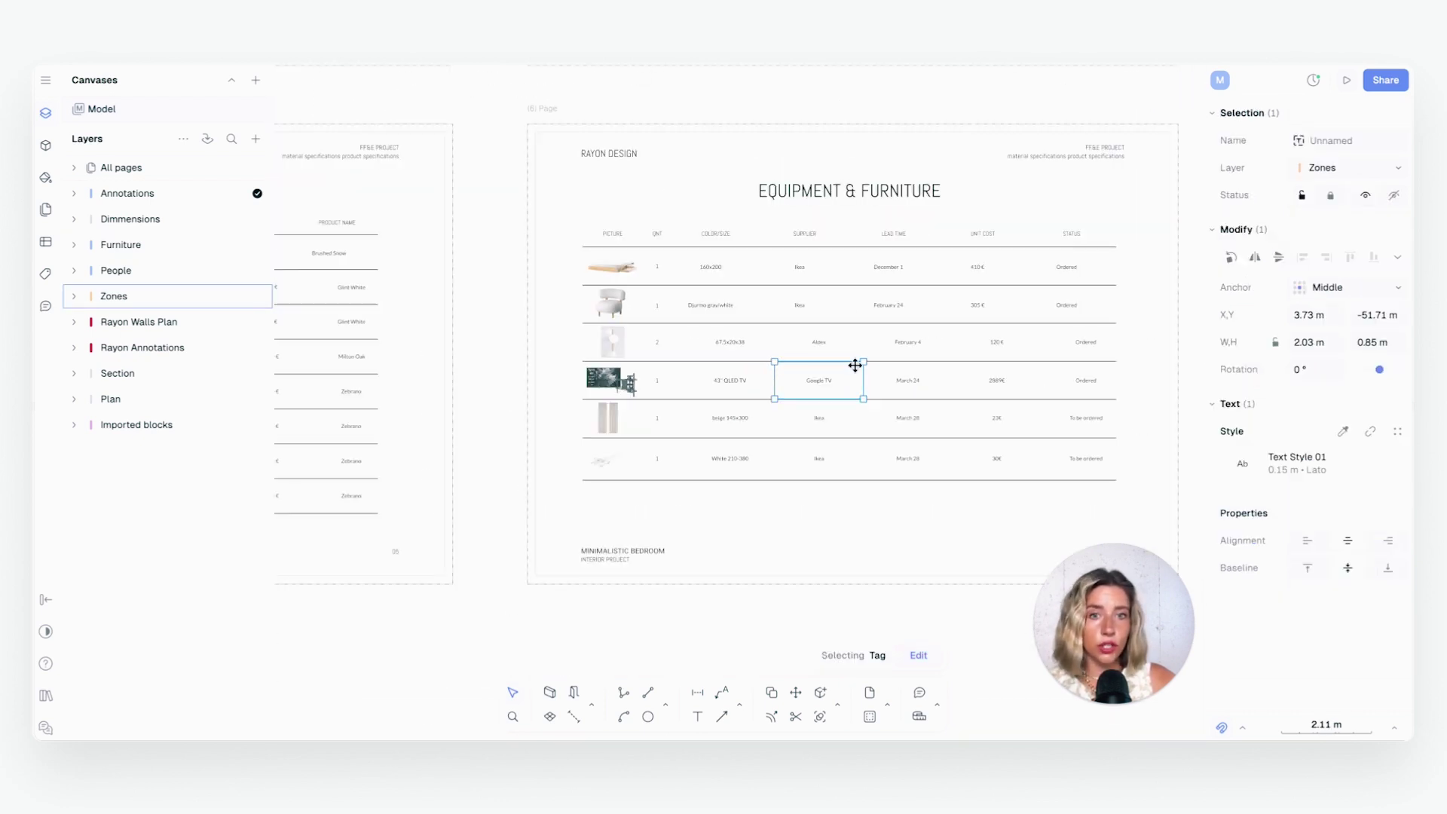
pyautogui.scroll(5, 852, 445)
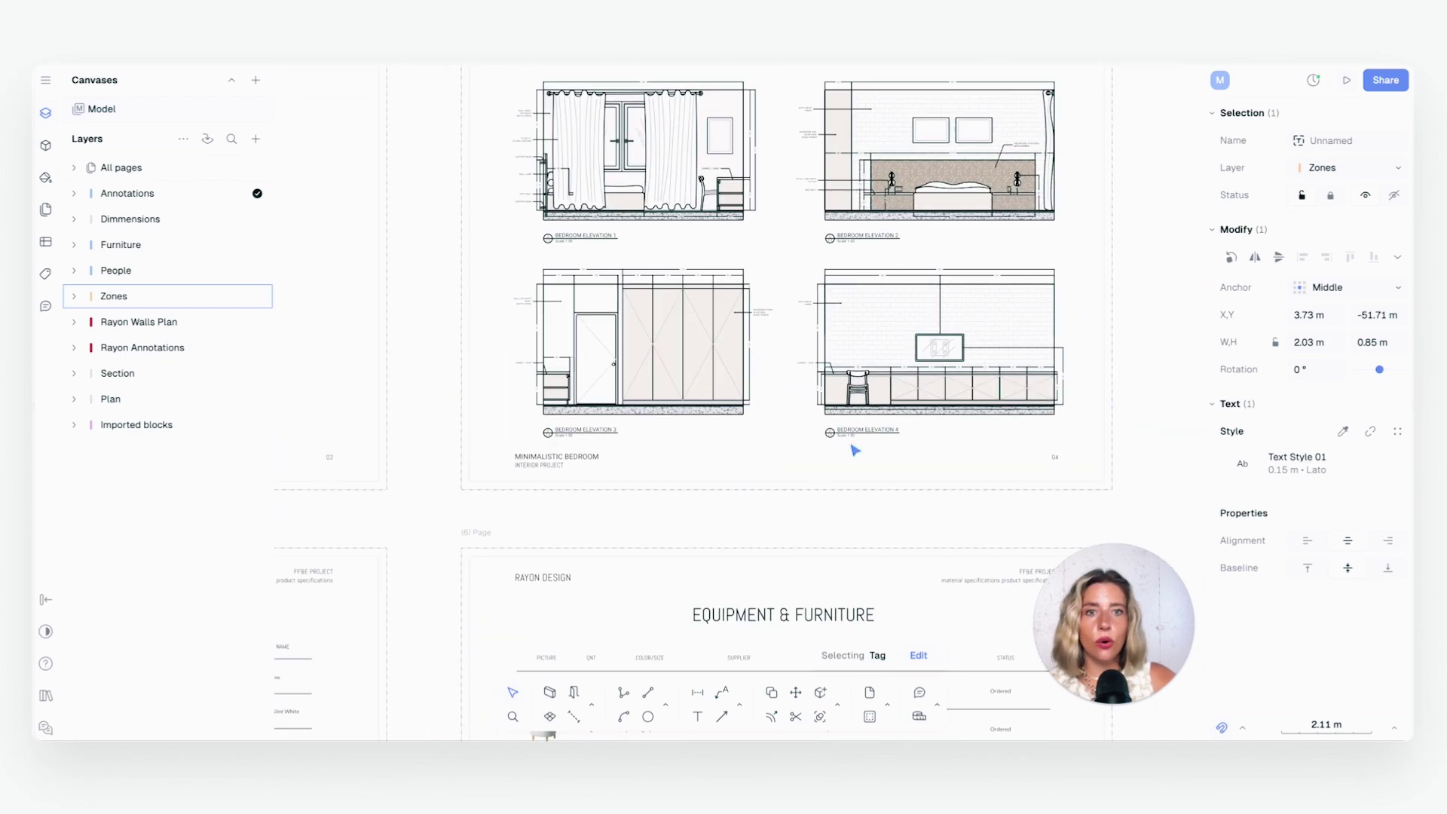
# Set the Brand instance property of the wall-mounted TV block in Bedroom Elevation 4 to Amazon TV
pyautogui.scroll(5, 972, 325)
pyautogui.click(972, 325)
pyautogui.hscroll(3, 995, 365)
pyautogui.scroll(-2, 1386, 627)
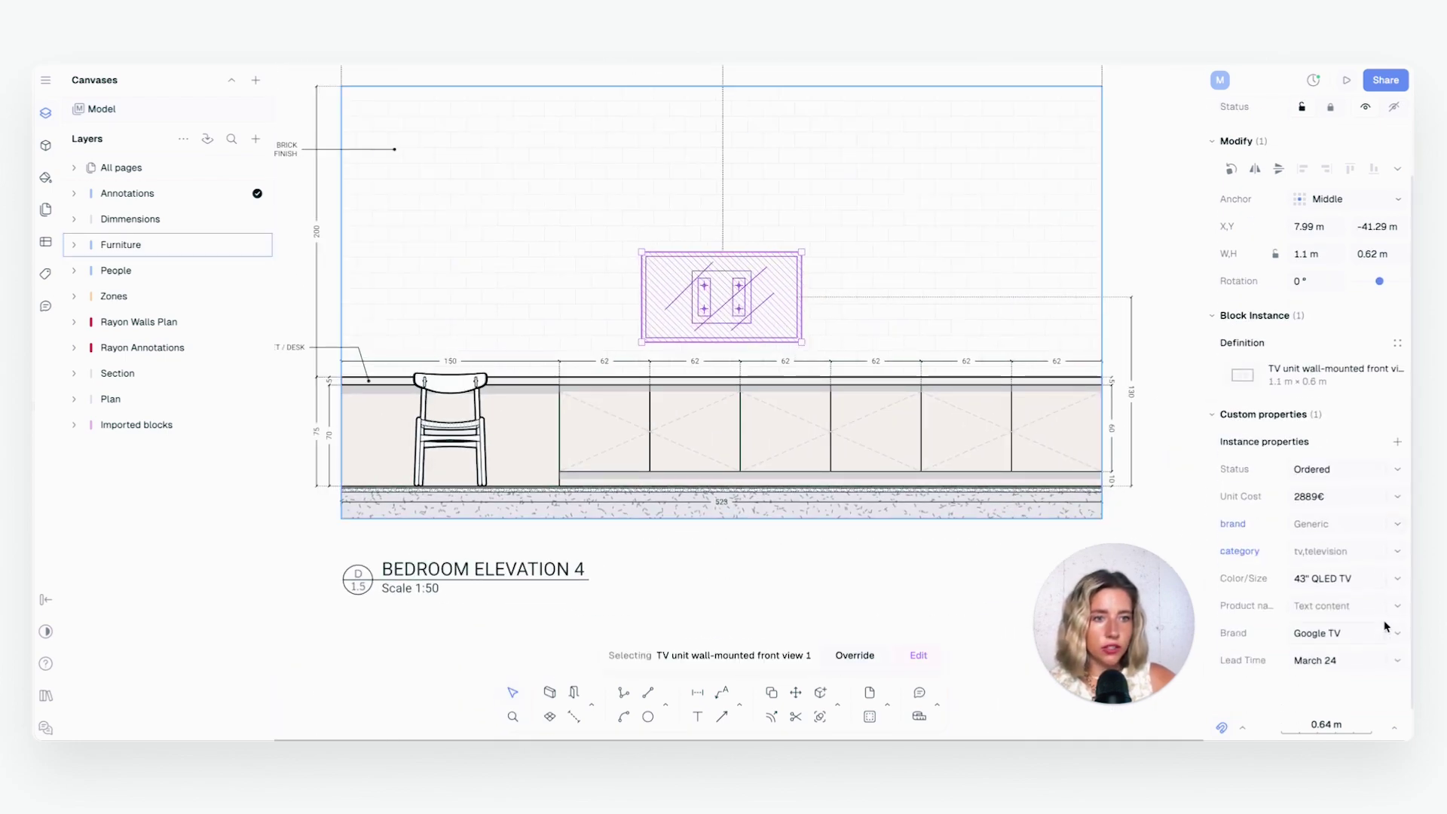
pyautogui.click(1349, 632)
pyautogui.write('Ama')
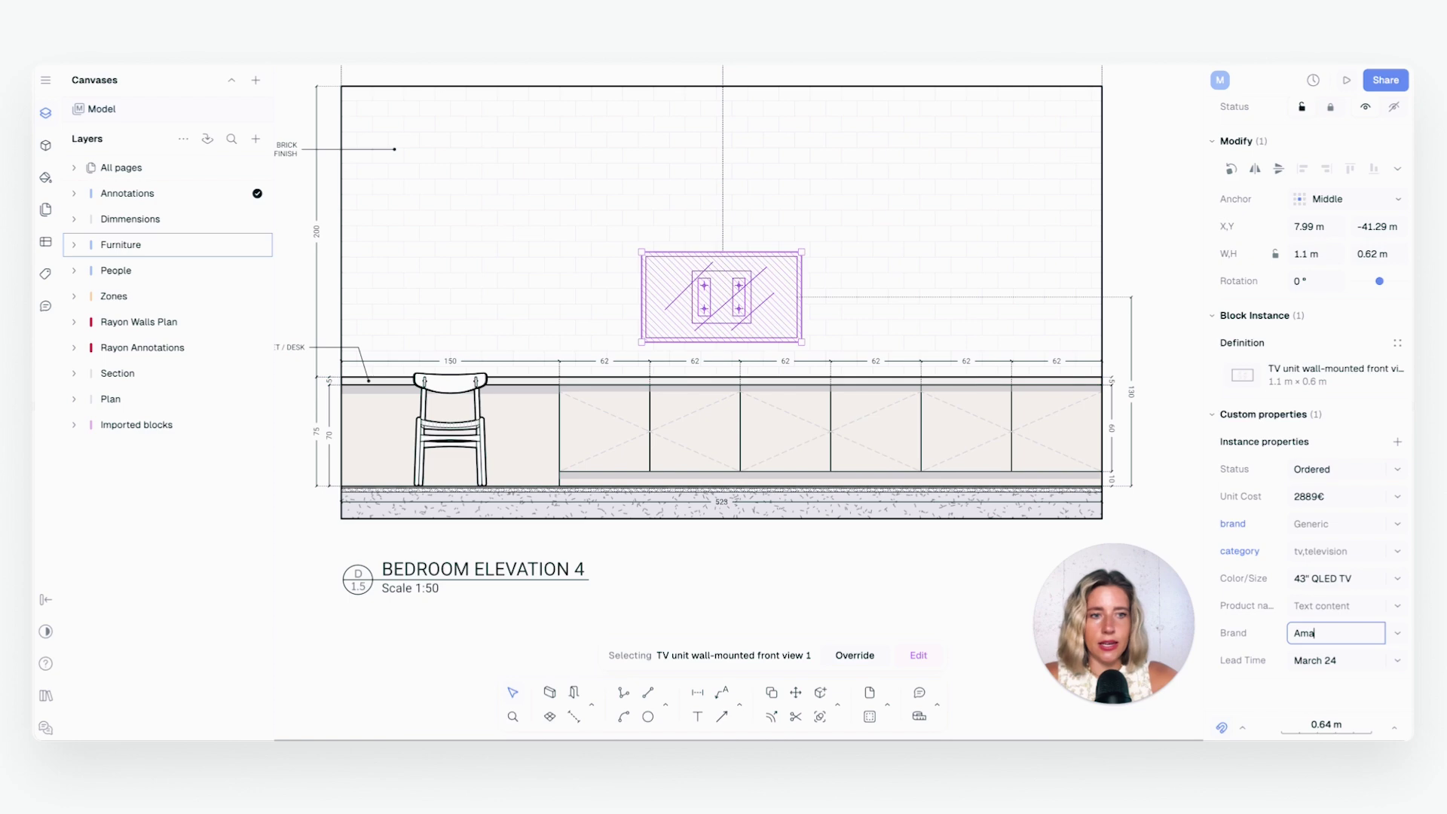
pyautogui.press('Return')
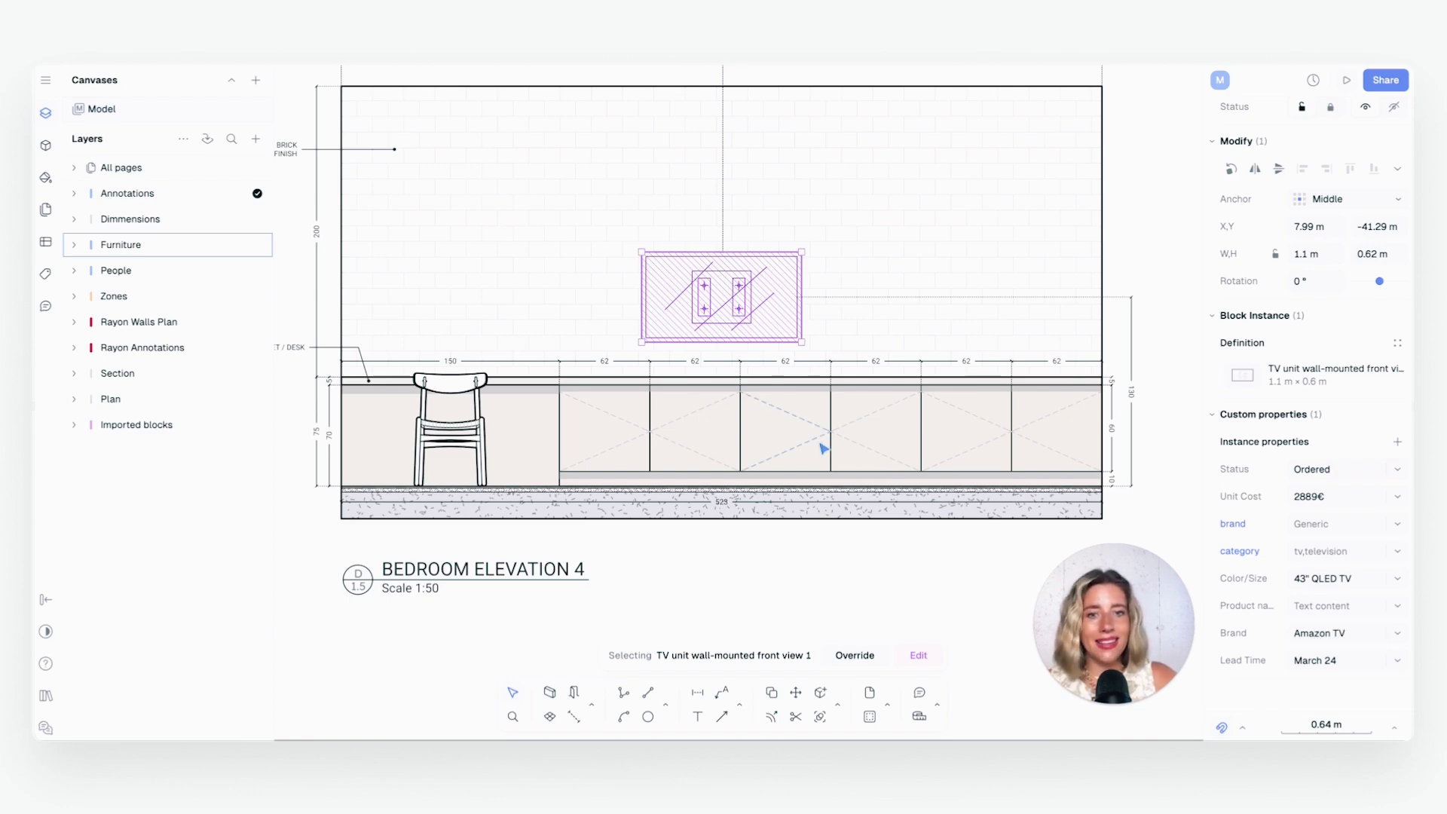
# Return to the Equipment & Furniture sheet and check the TV row's supplier entry against the block's brand
pyautogui.click(856, 598)
pyautogui.scroll(-5, 904, 407)
pyautogui.scroll(-4, 903, 407)
pyautogui.scroll(5, 969, 124)
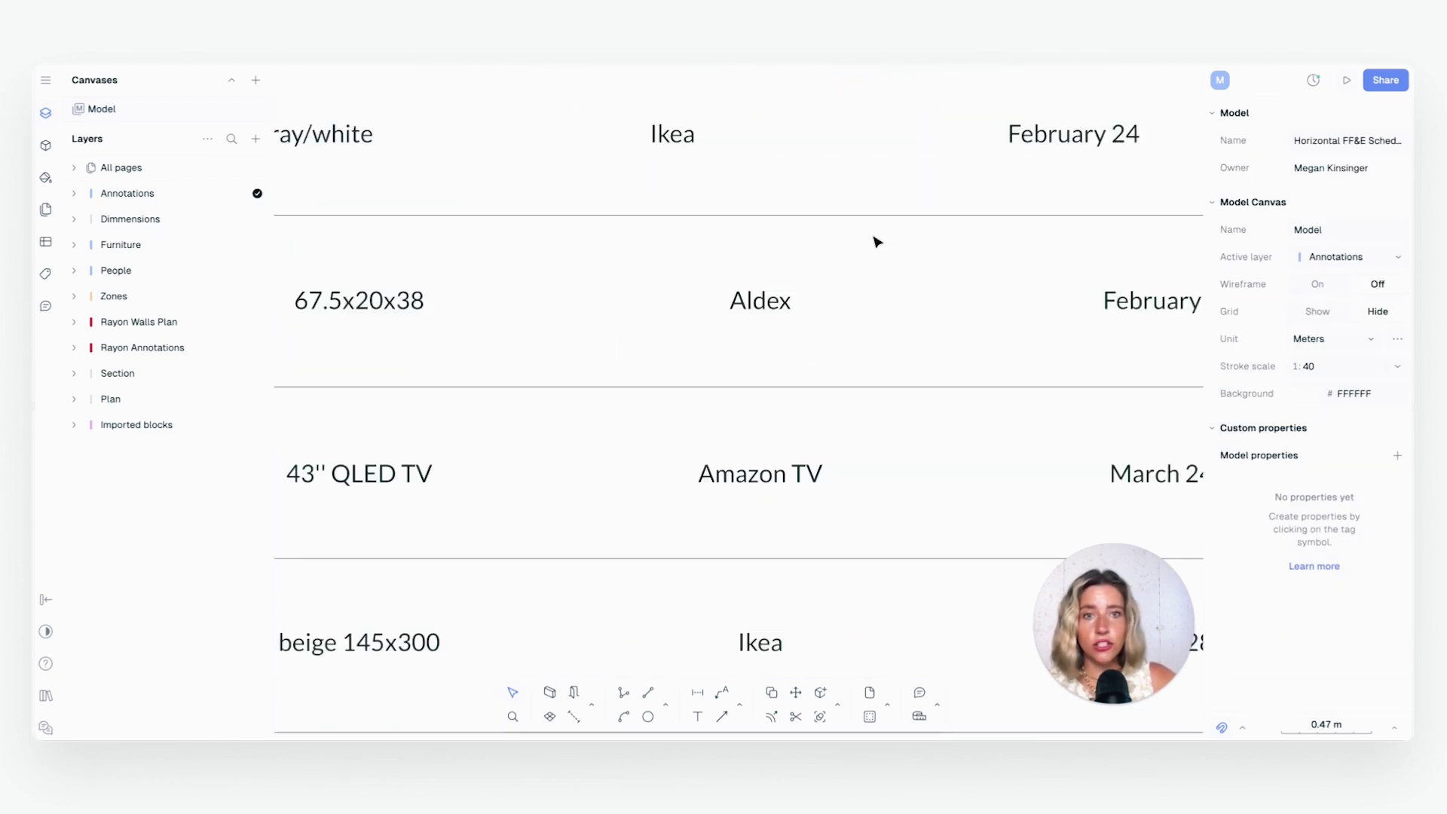
pyautogui.scroll(2, 863, 361)
pyautogui.hscroll(2, 859, 415)
# Delete the TV row's Supplier tag and place a new text in the emptied cell
pyautogui.click(753, 429)
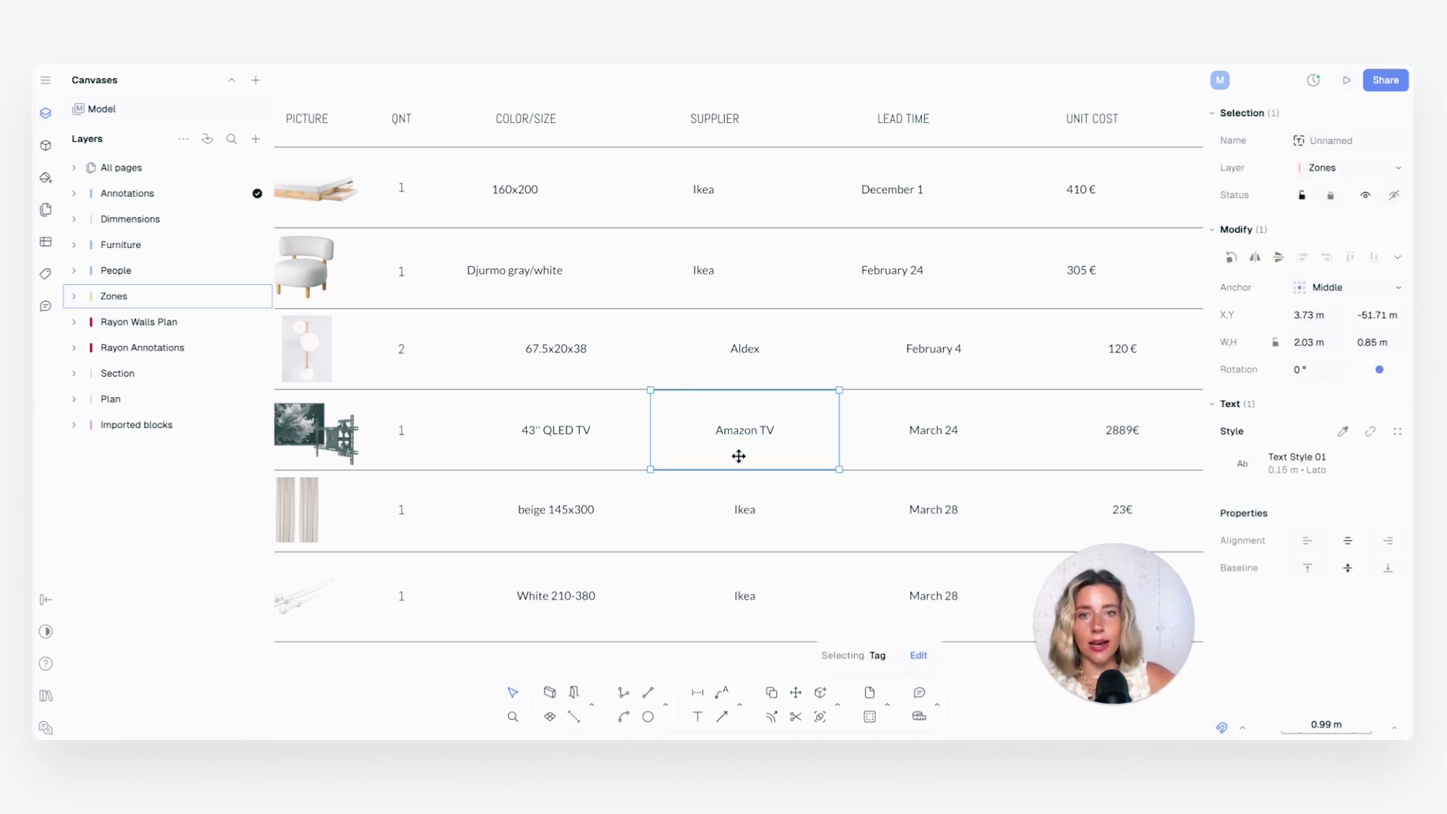
pyautogui.press('Delete')
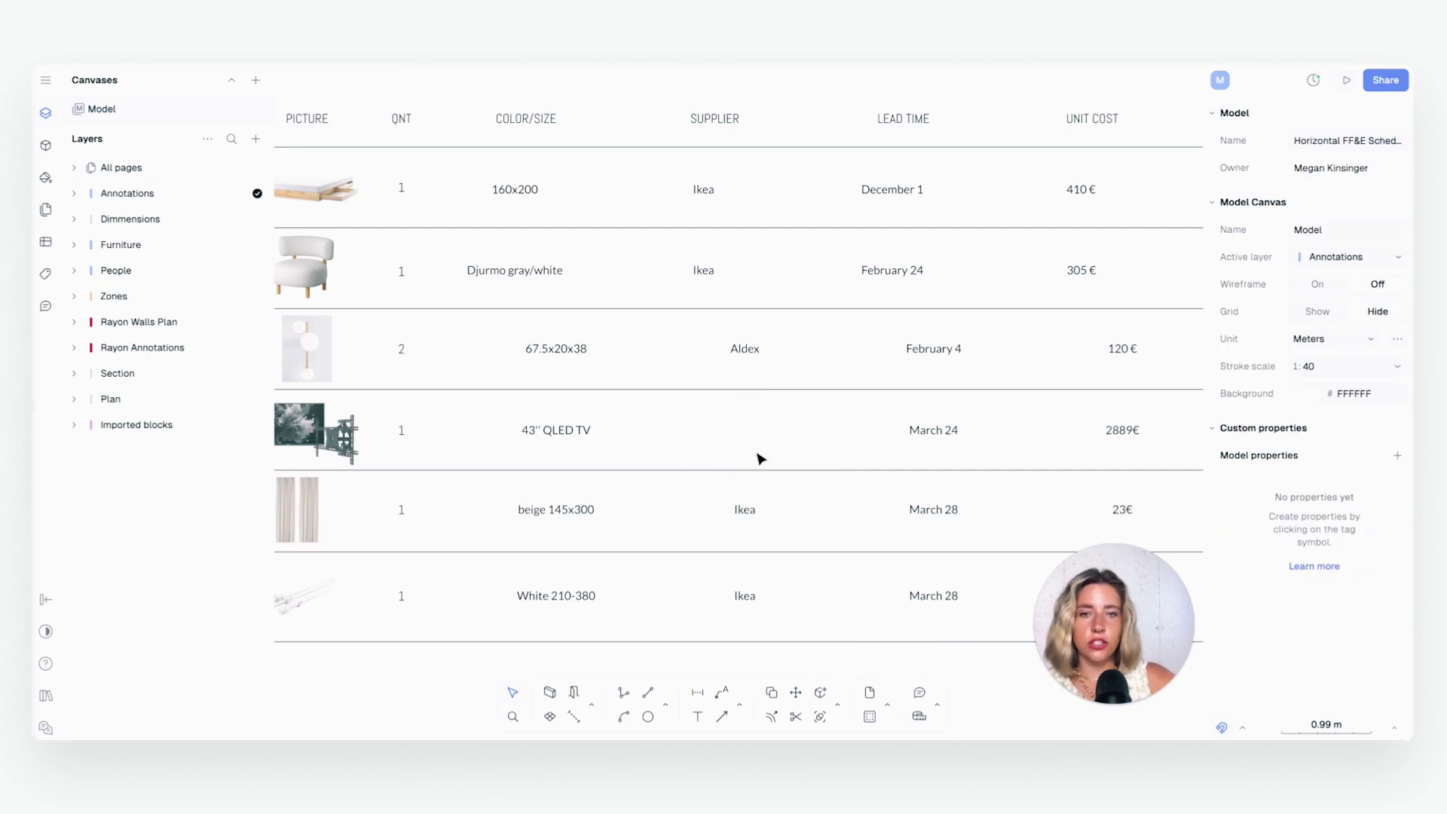
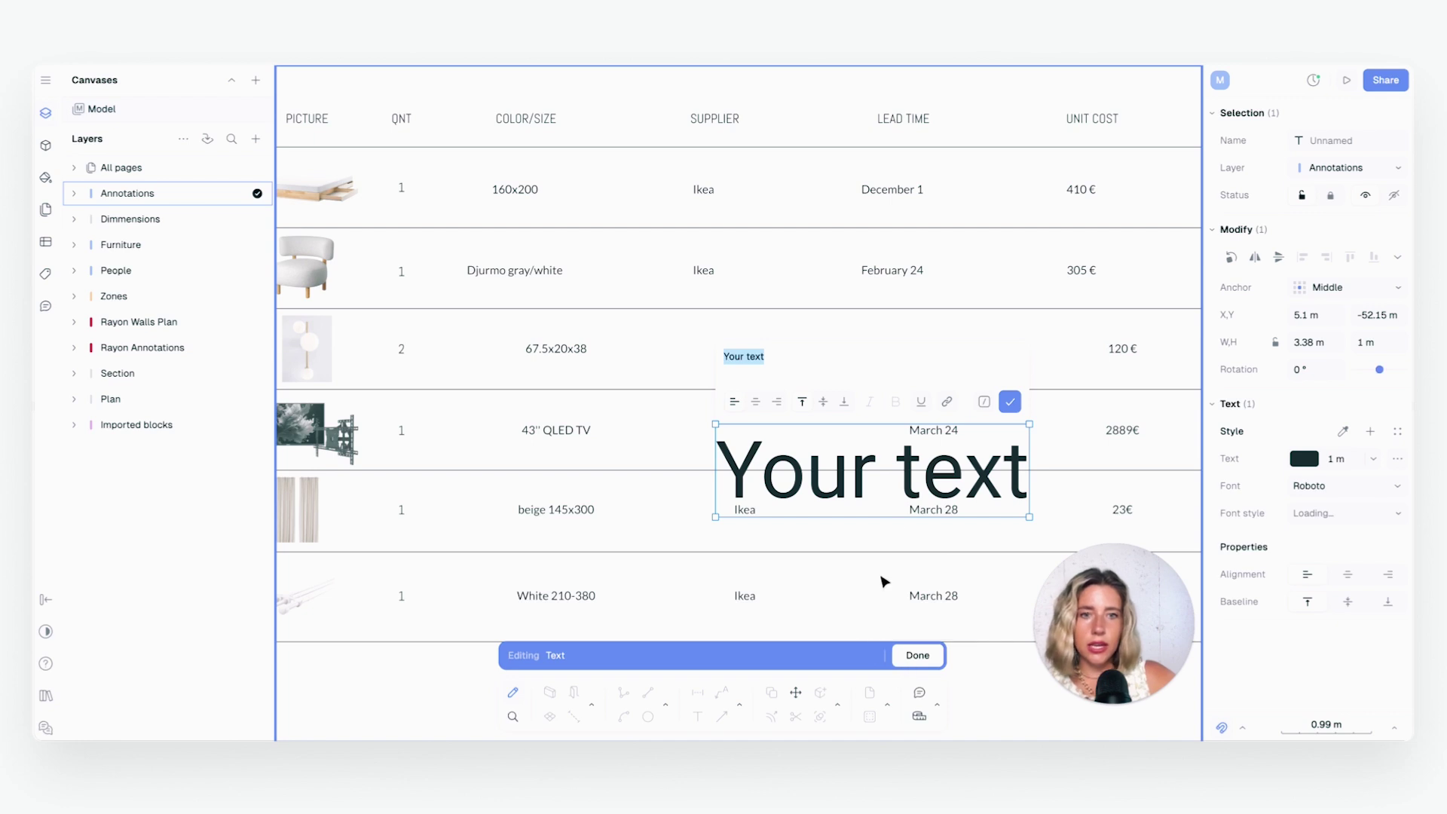
pyautogui.click(984, 402)
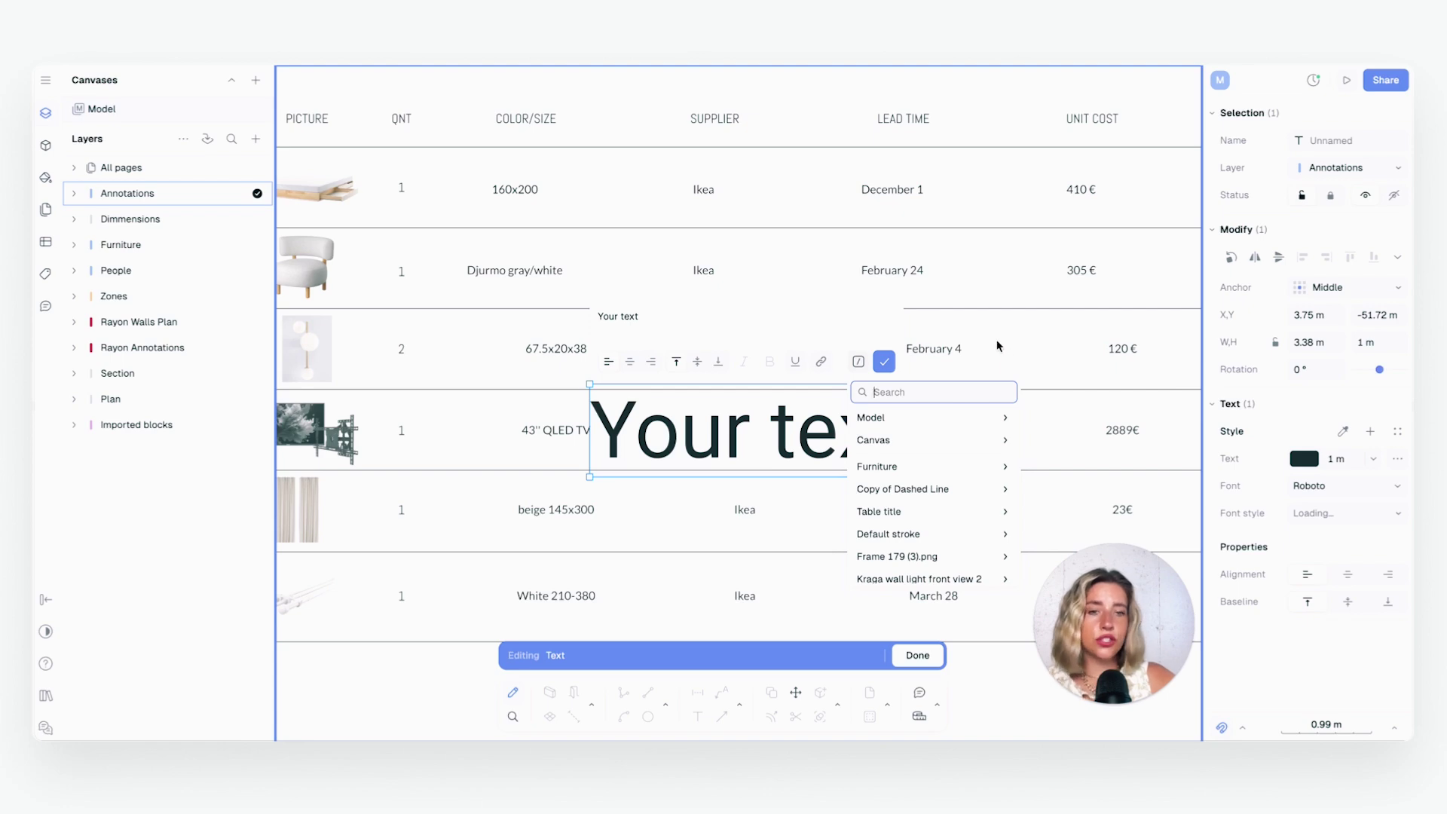
pyautogui.click(997, 345)
# Select the wall-mounted TV block in Bedroom Elevation 4 and check its name, leaving it unedited
pyautogui.scroll(-3, 972, 316)
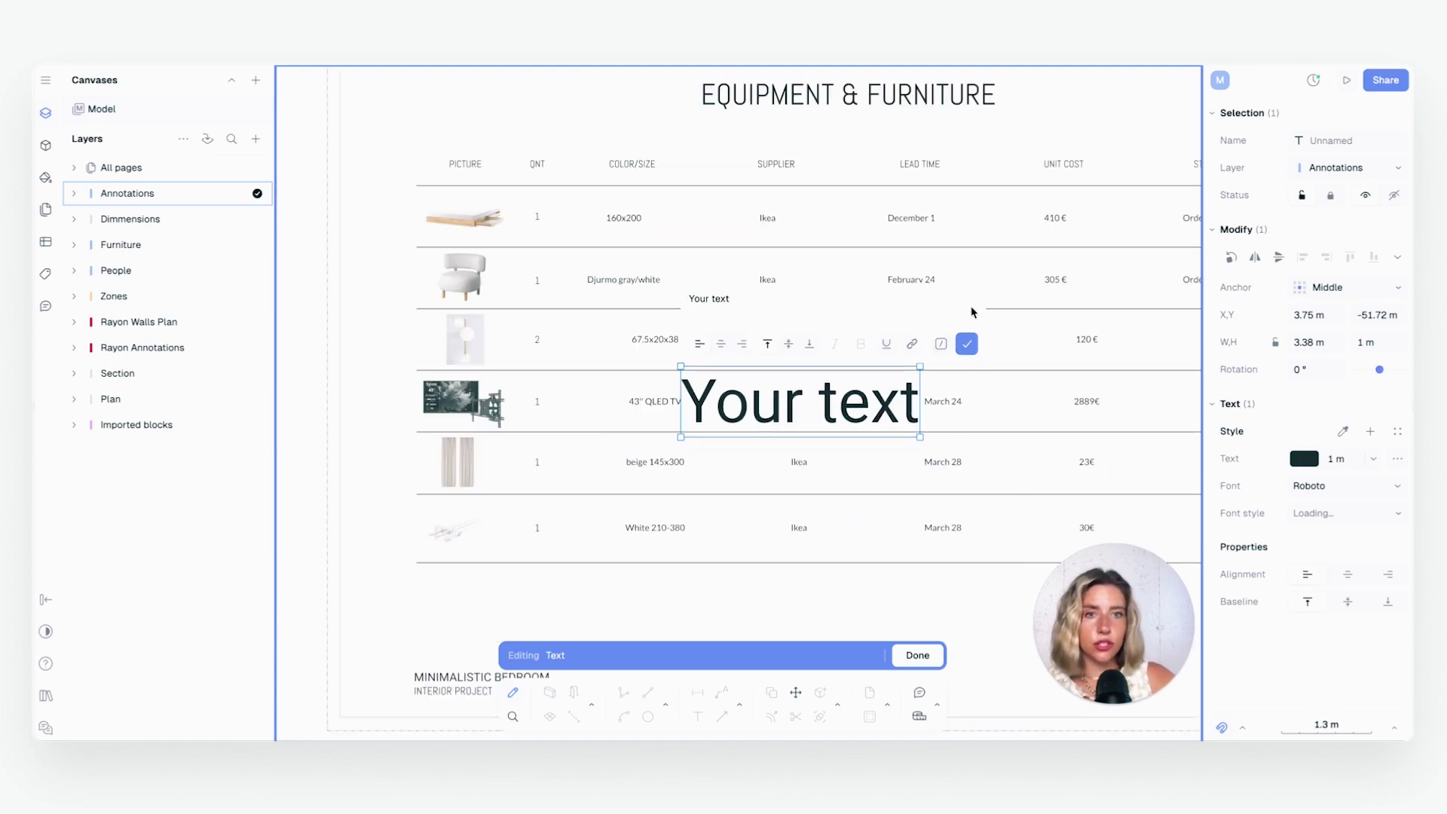
pyautogui.scroll(-2, 904, 239)
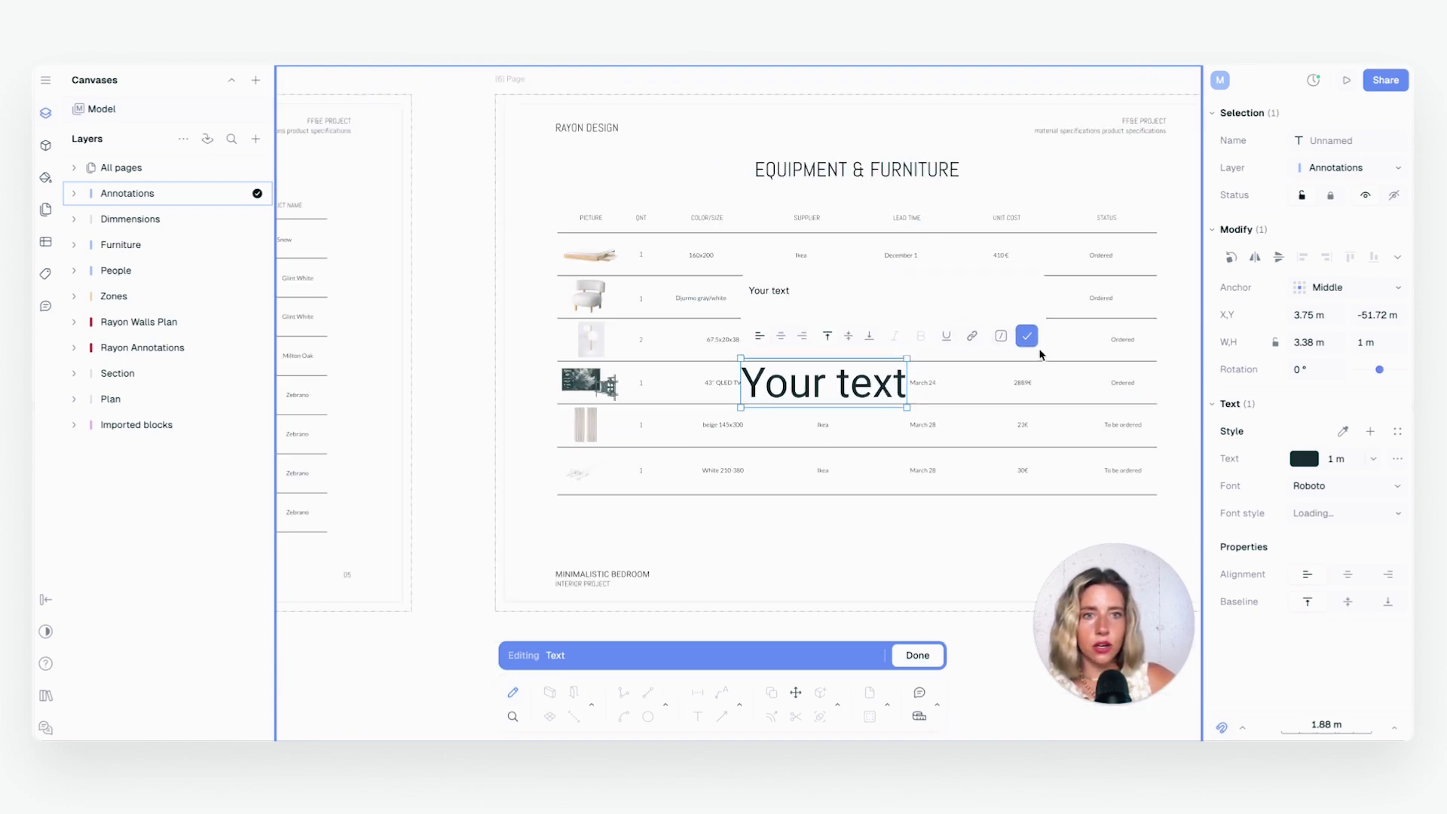
pyautogui.press('Escape')
pyautogui.scroll(5, 948, 241)
pyautogui.click(908, 252)
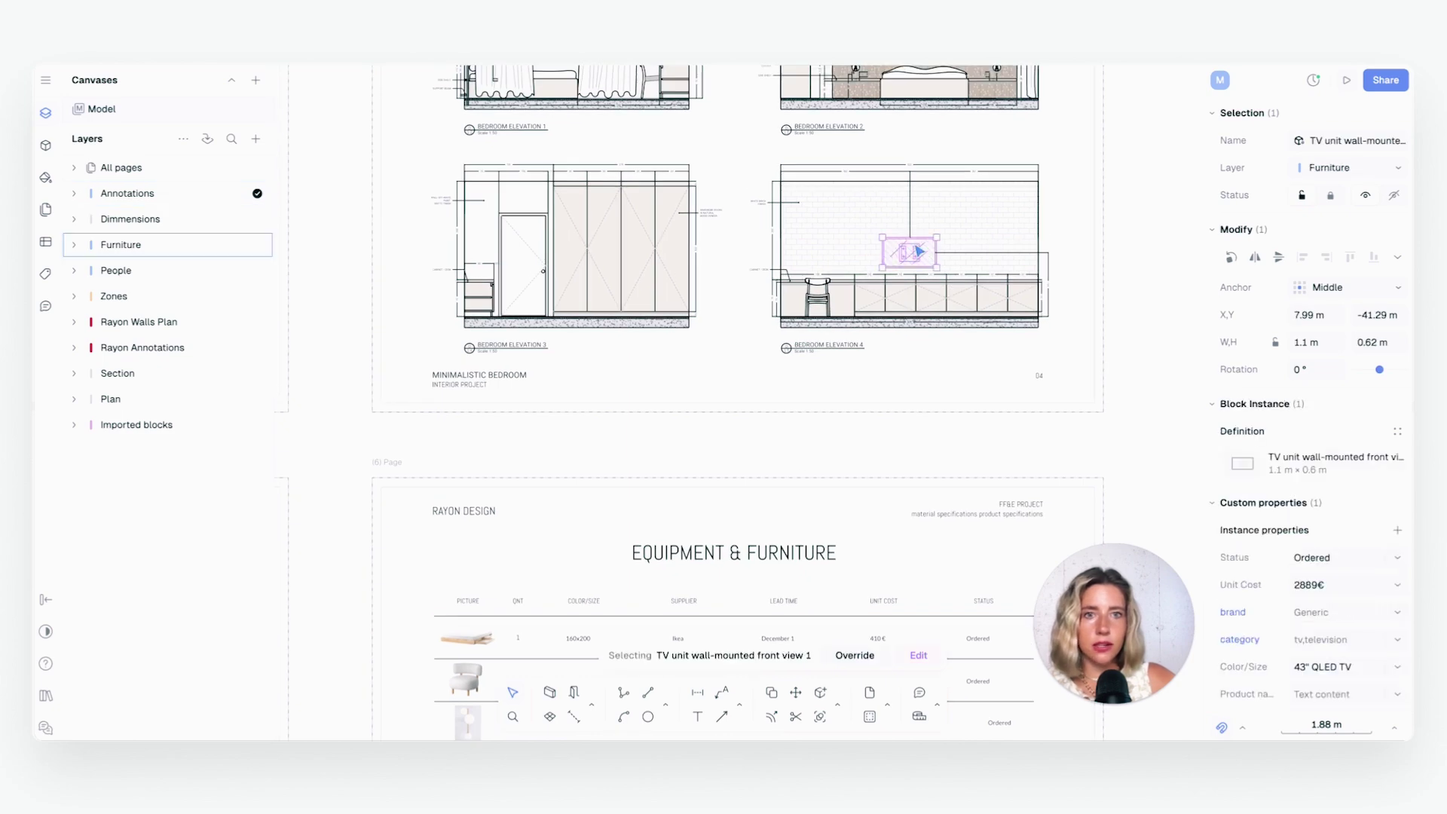
pyautogui.click(1353, 143)
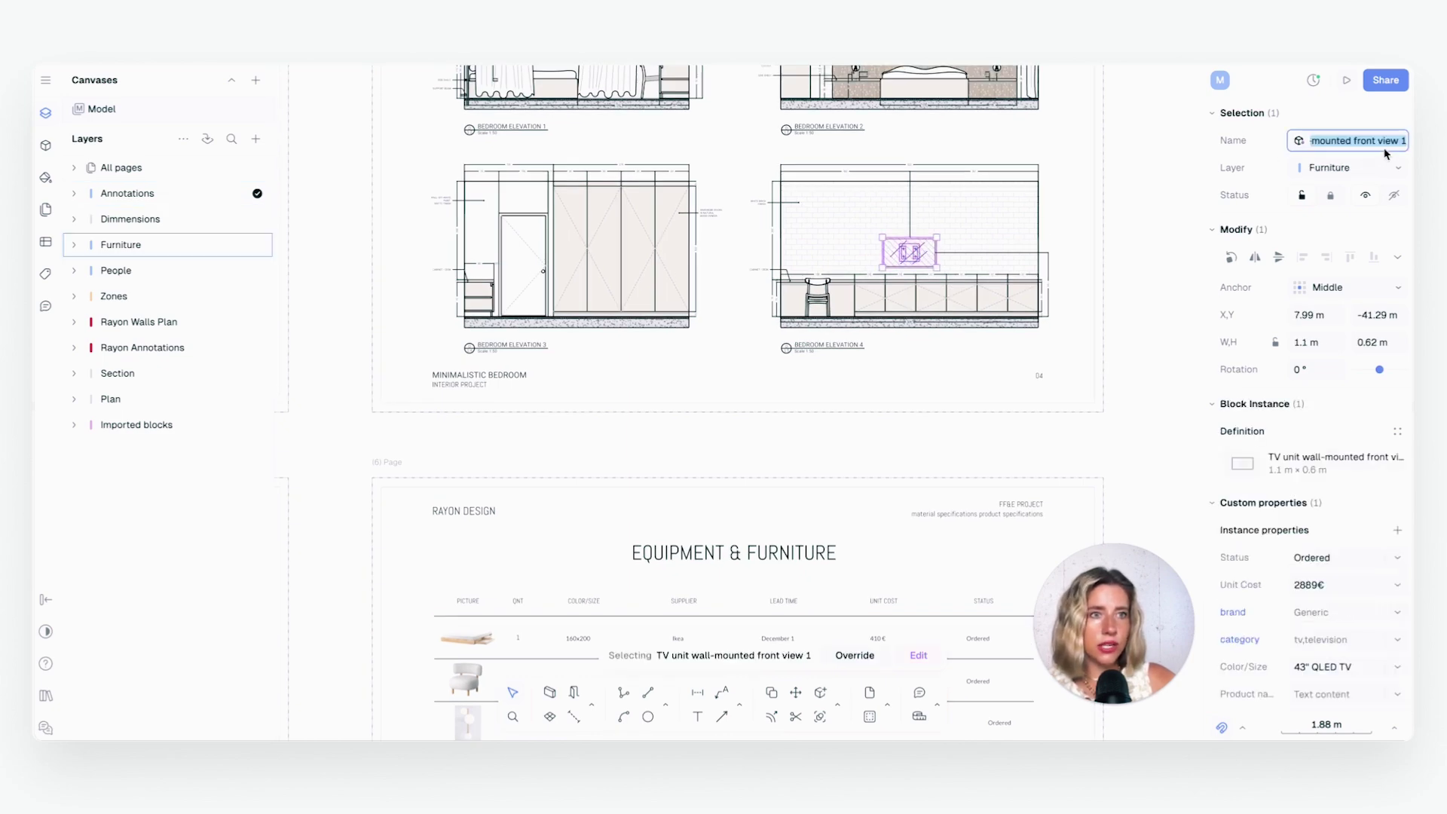
pyautogui.press('Escape')
pyautogui.press('Escape')
pyautogui.scroll(-5, 901, 501)
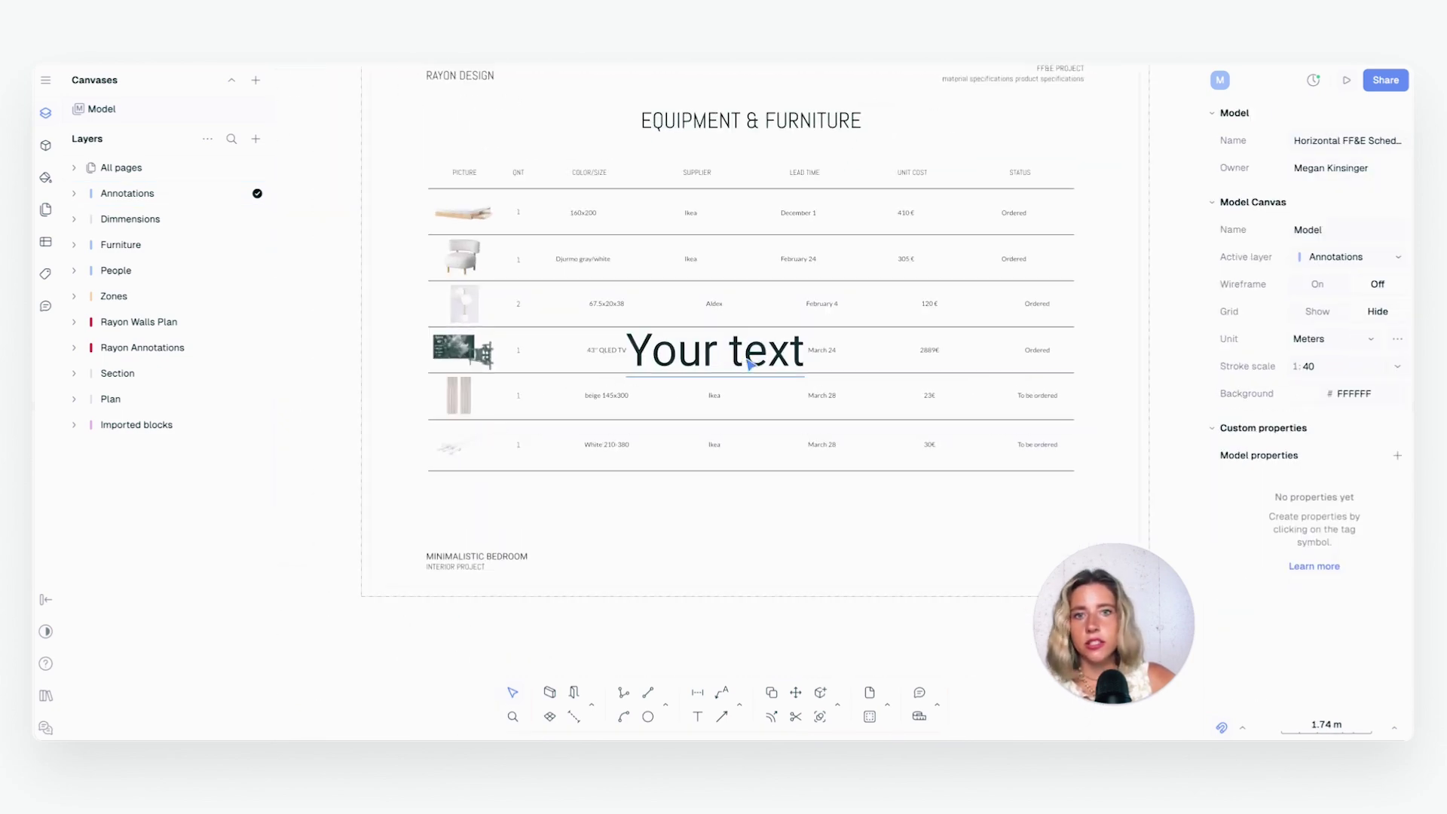
# Replace the new text's placeholder with the Brand property of the wall-mounted TV unit, found by searching for "tv"
pyautogui.click(736, 357)
pyautogui.scroll(3, 746, 367)
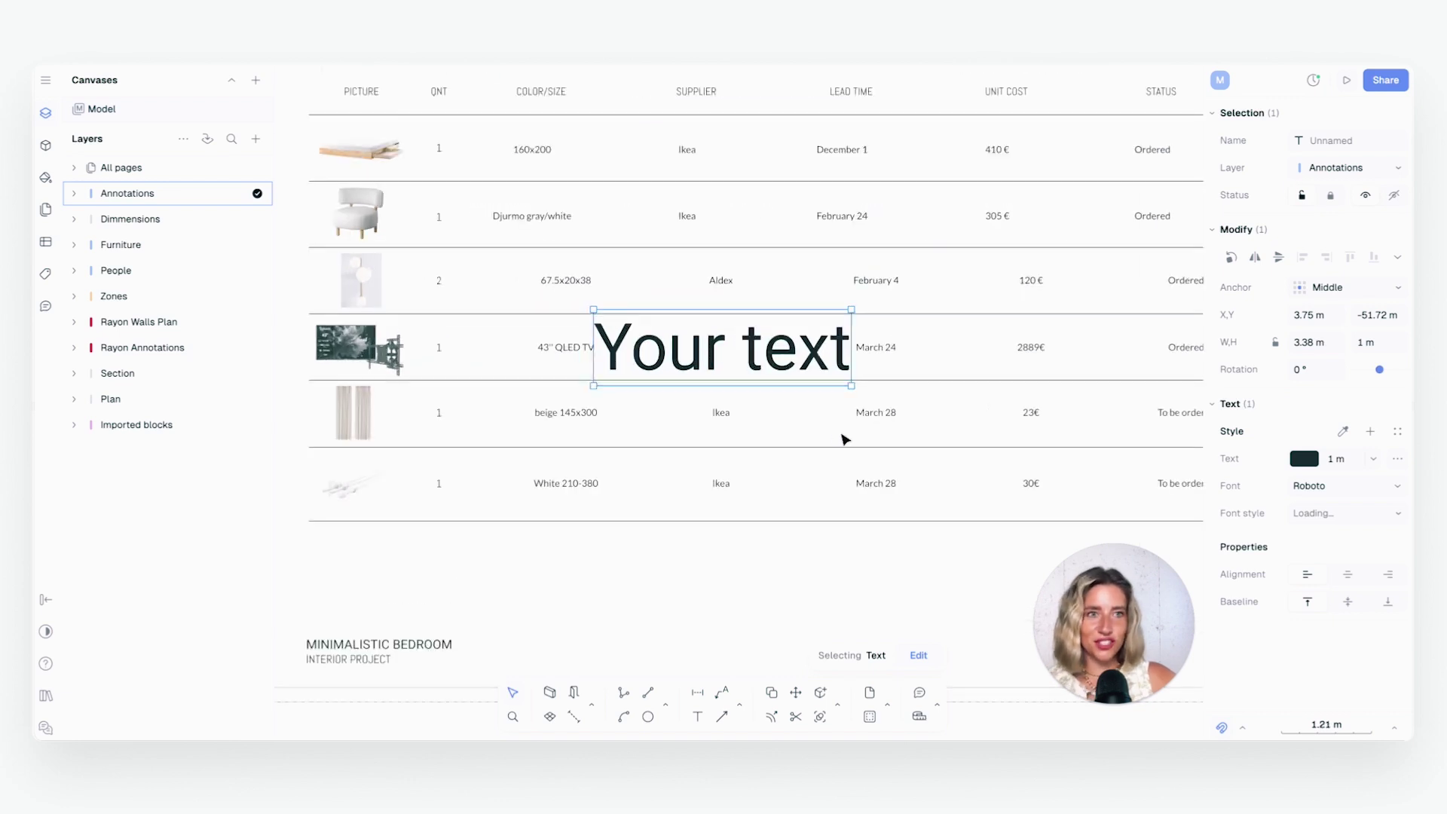
pyautogui.click(918, 655)
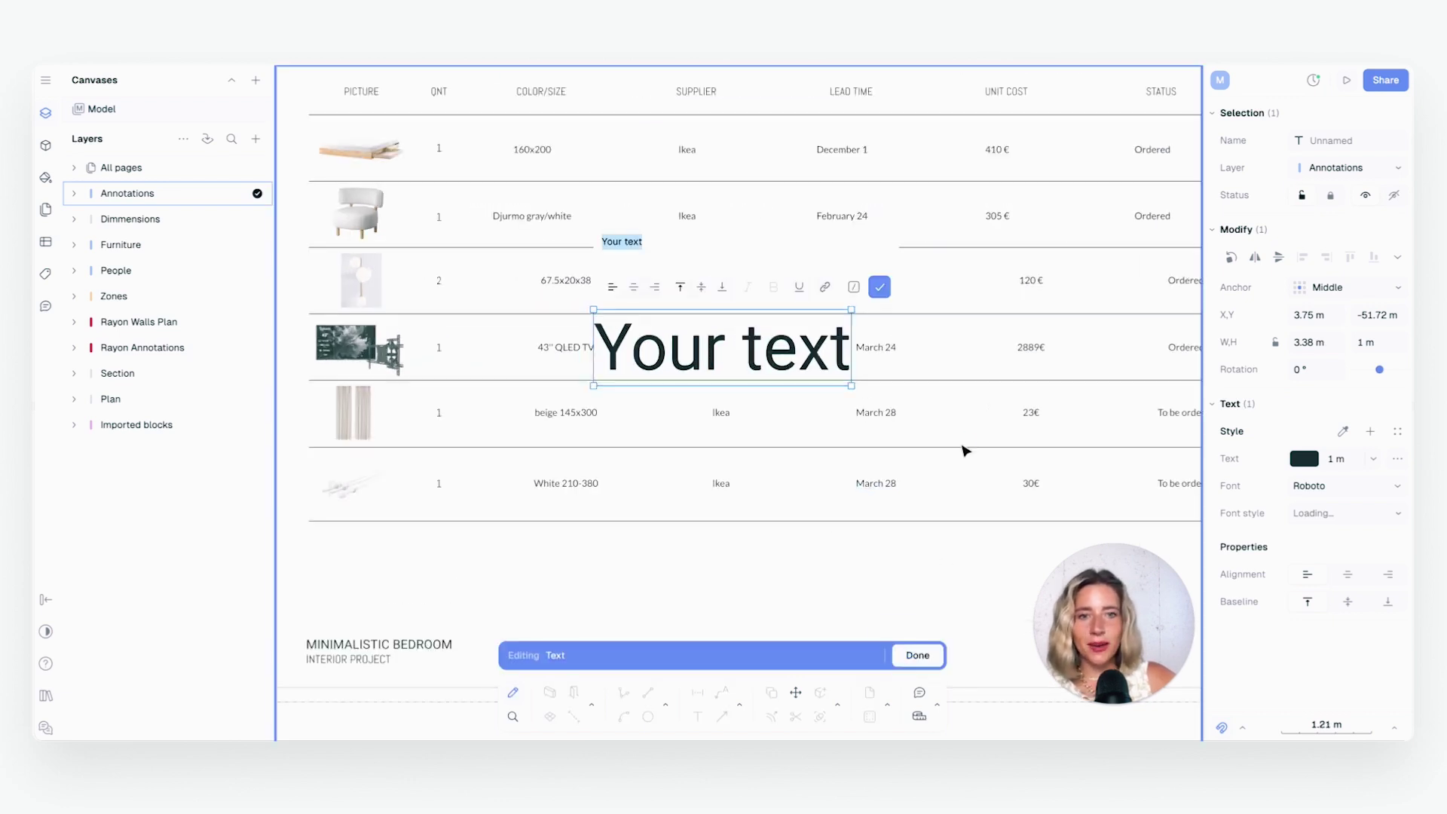
pyautogui.click(853, 287)
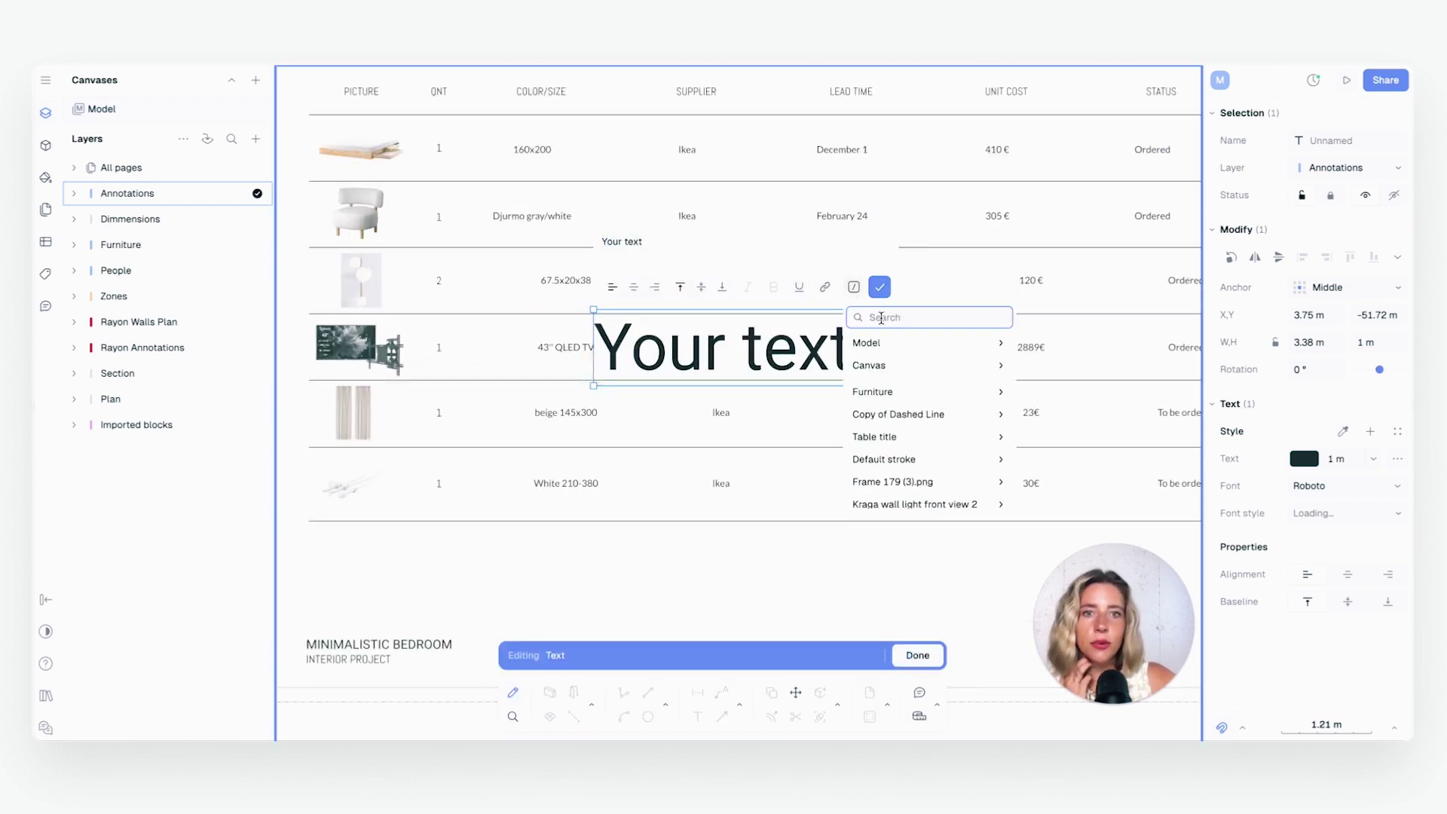
pyautogui.write('tv')
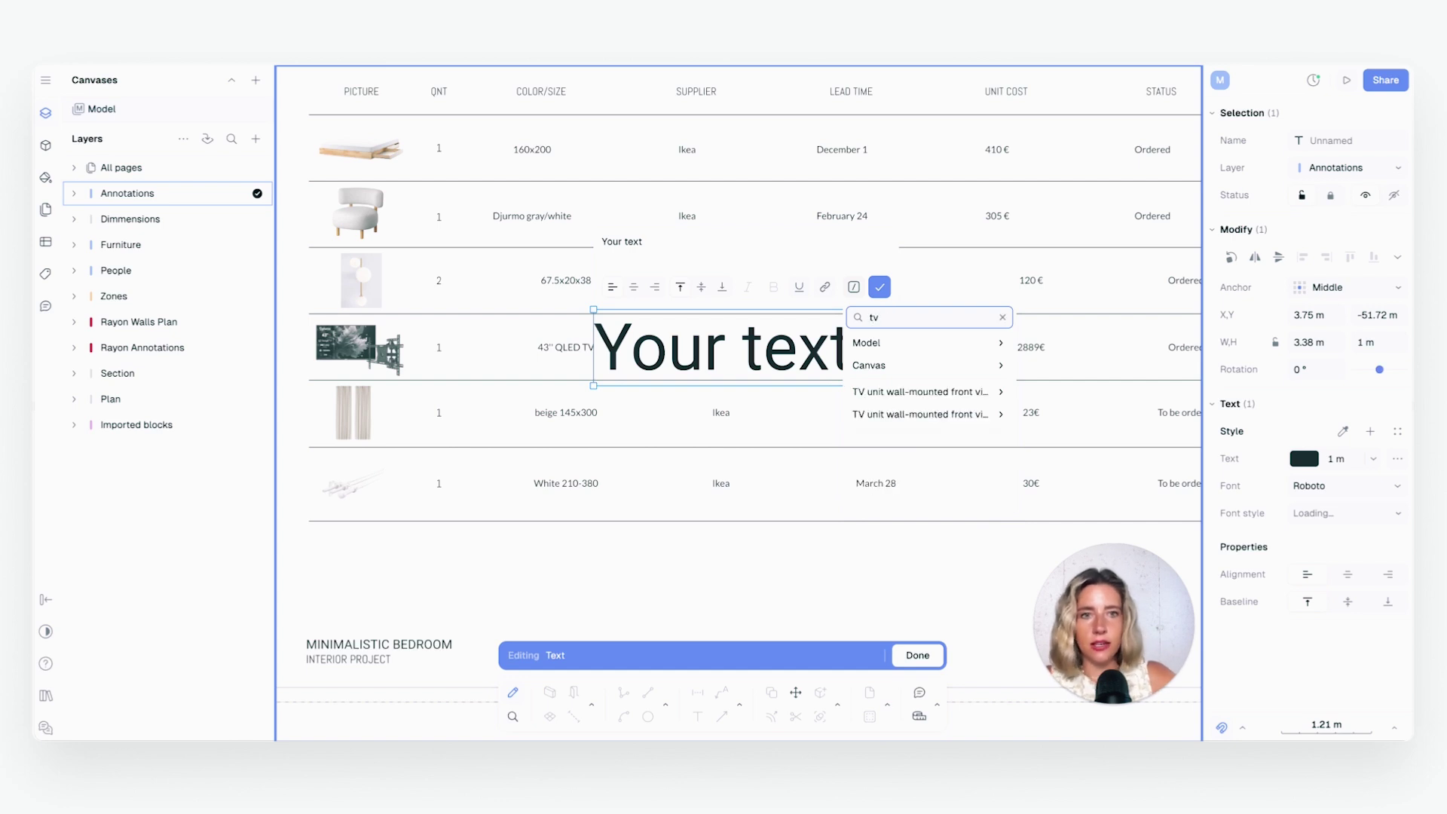
pyautogui.click(972, 394)
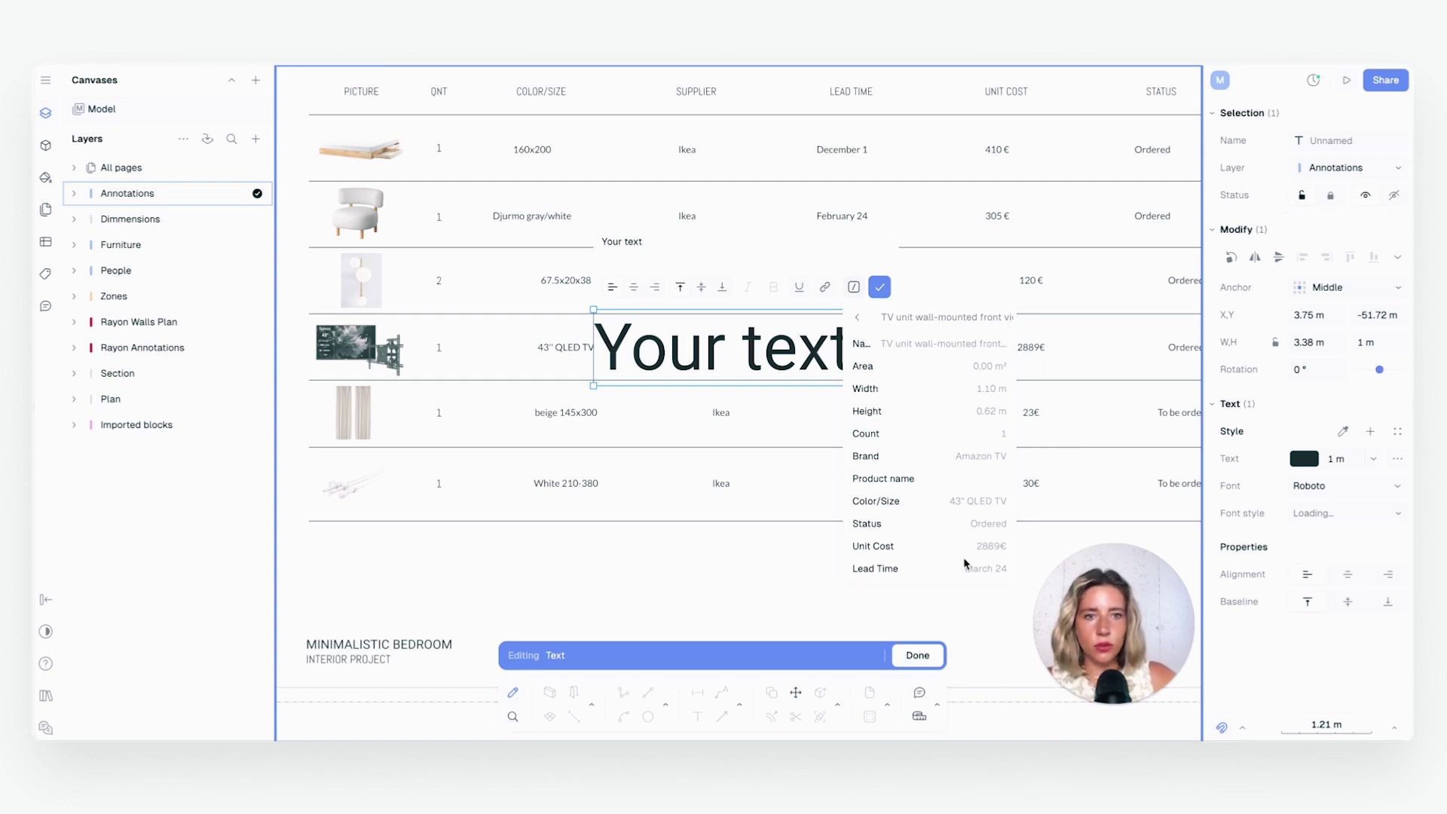
pyautogui.click(913, 458)
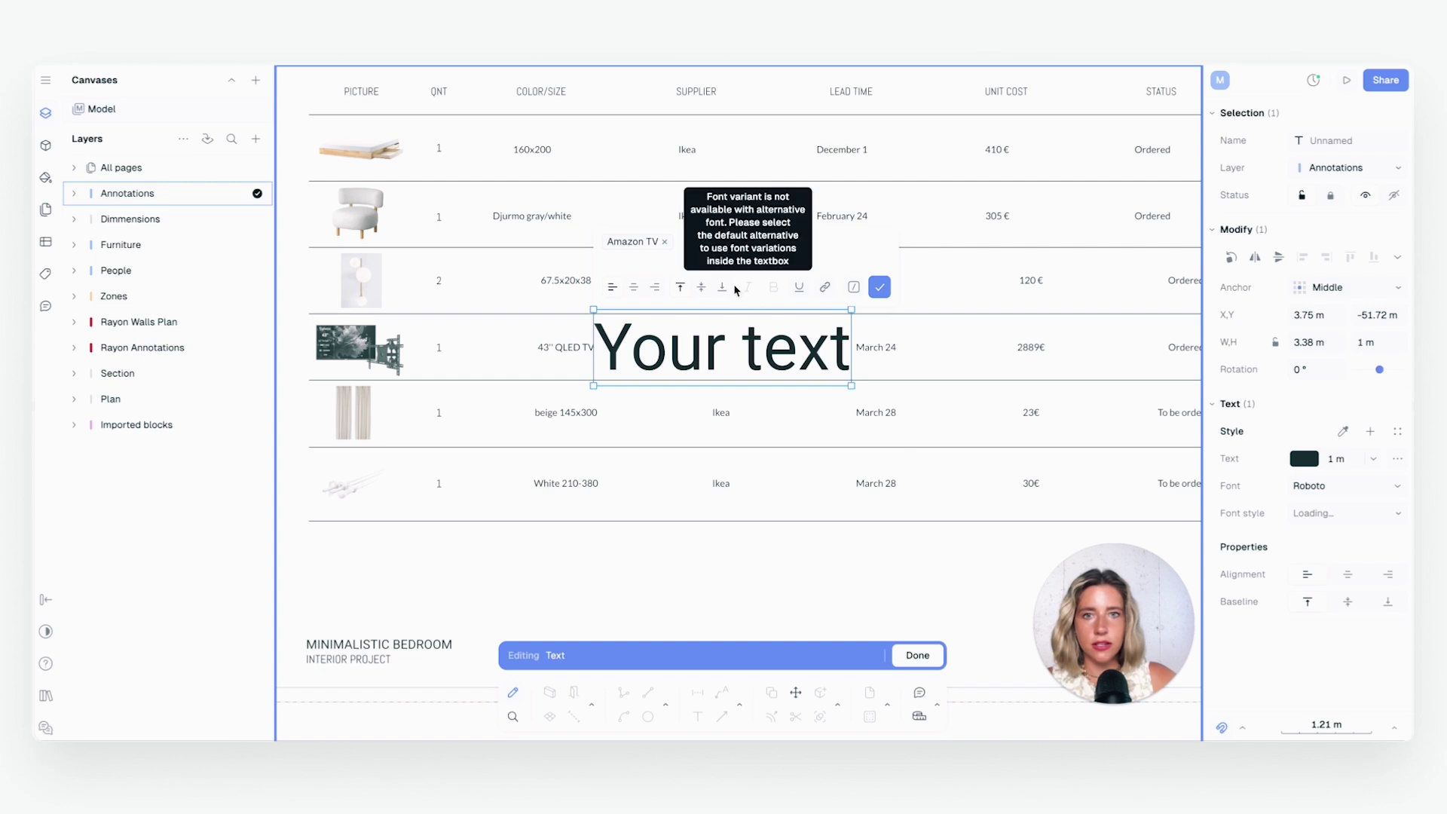
pyautogui.click(879, 287)
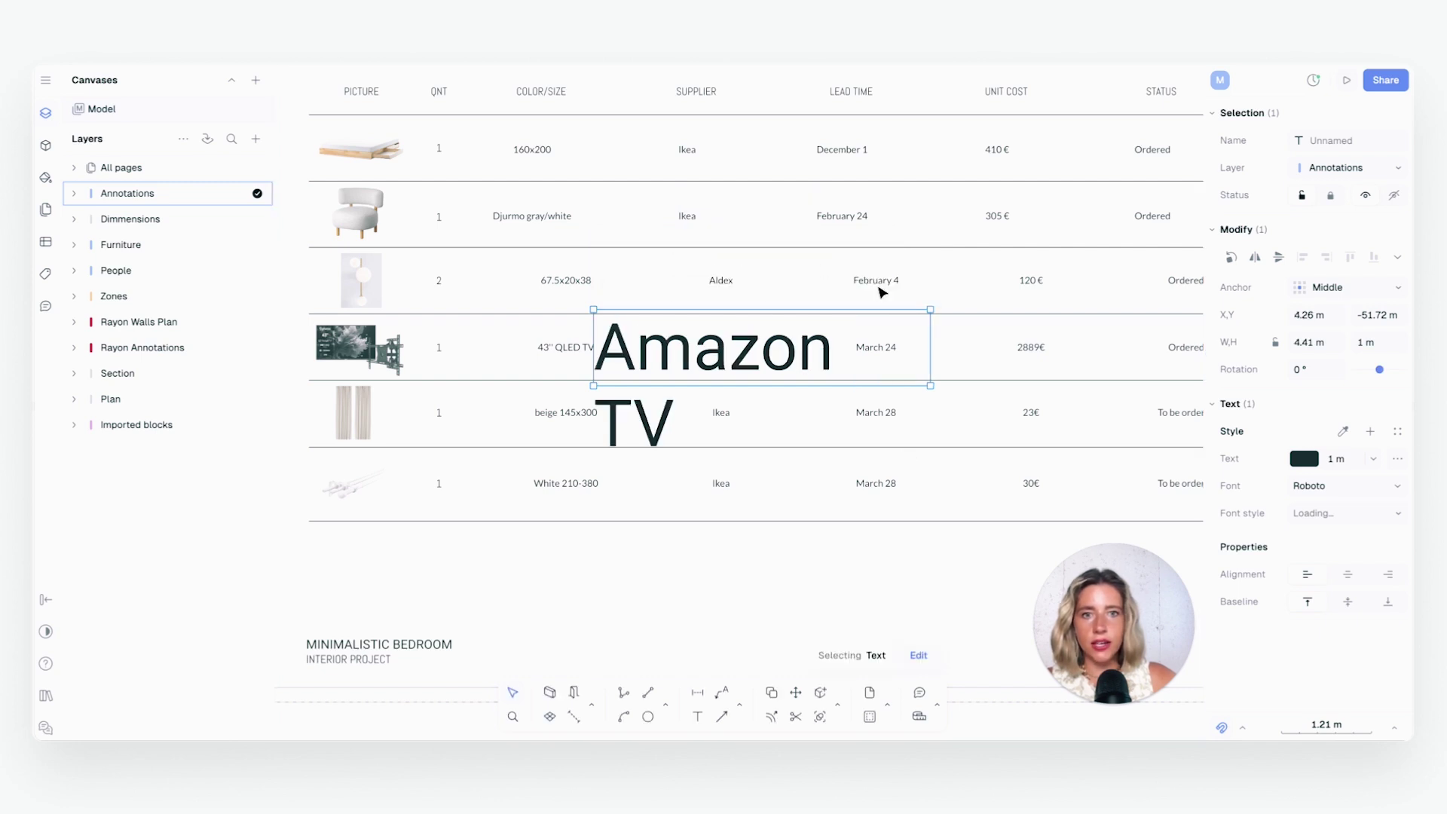
# Match the brand text to the TV's unit cost entry style, Text Style 01, and move it into the TV row's Supplier cell
pyautogui.click(1343, 431)
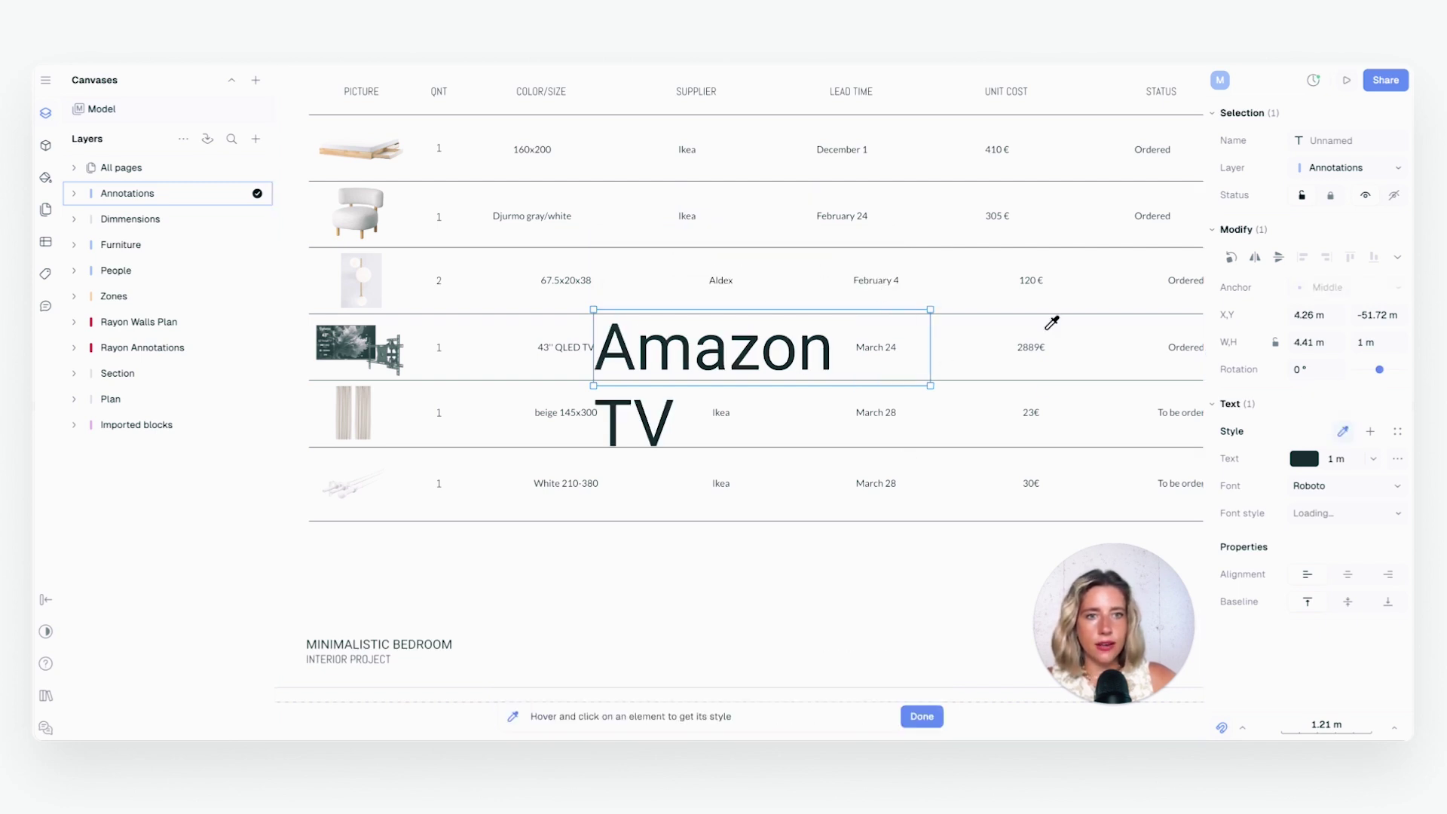
pyautogui.click(1023, 345)
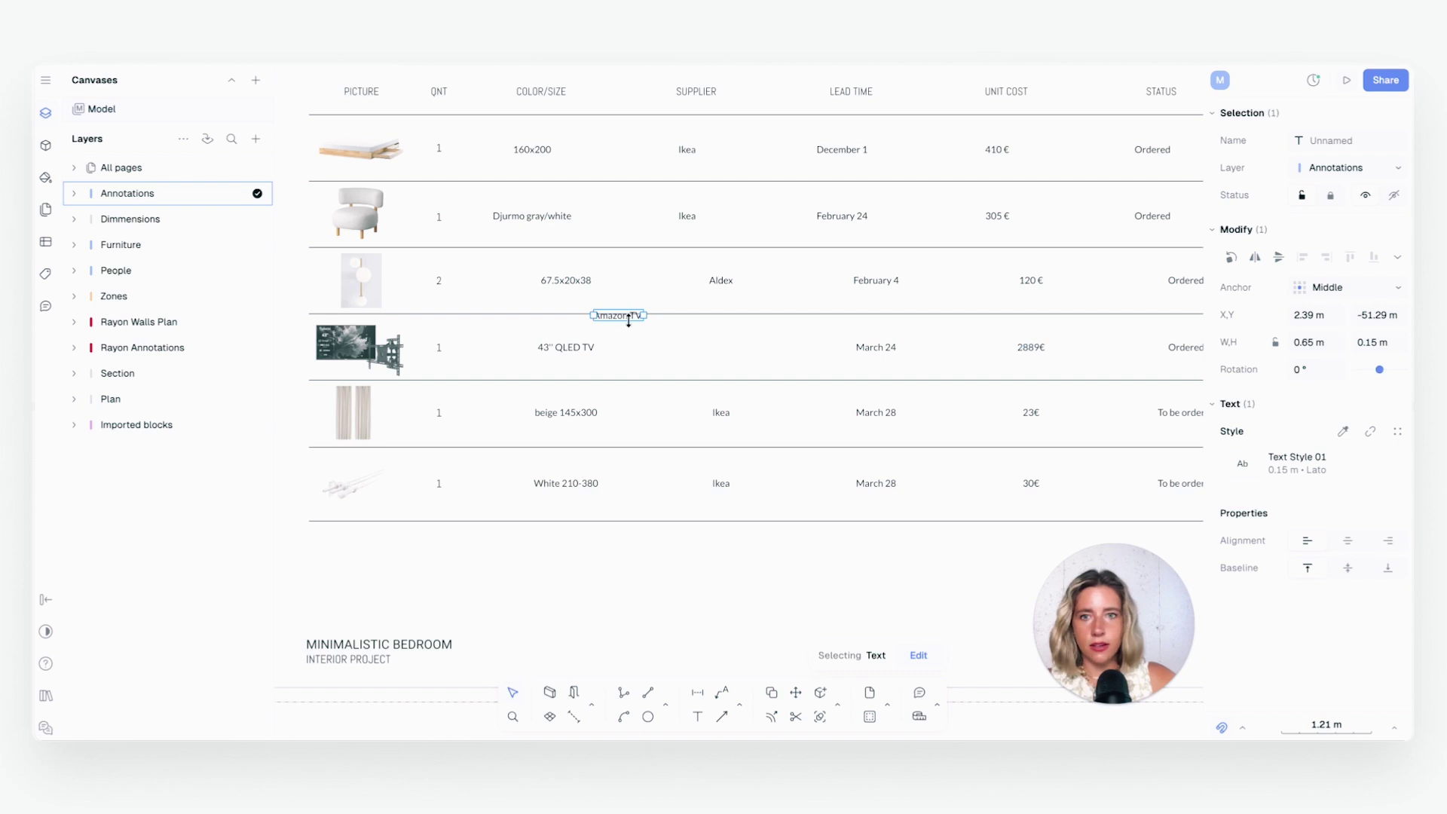
pyautogui.scroll(5, 622, 315)
pyautogui.moveTo(622, 317); pyautogui.dragTo(824, 381)
pyautogui.scroll(-3, 836, 377)
pyautogui.click(891, 374)
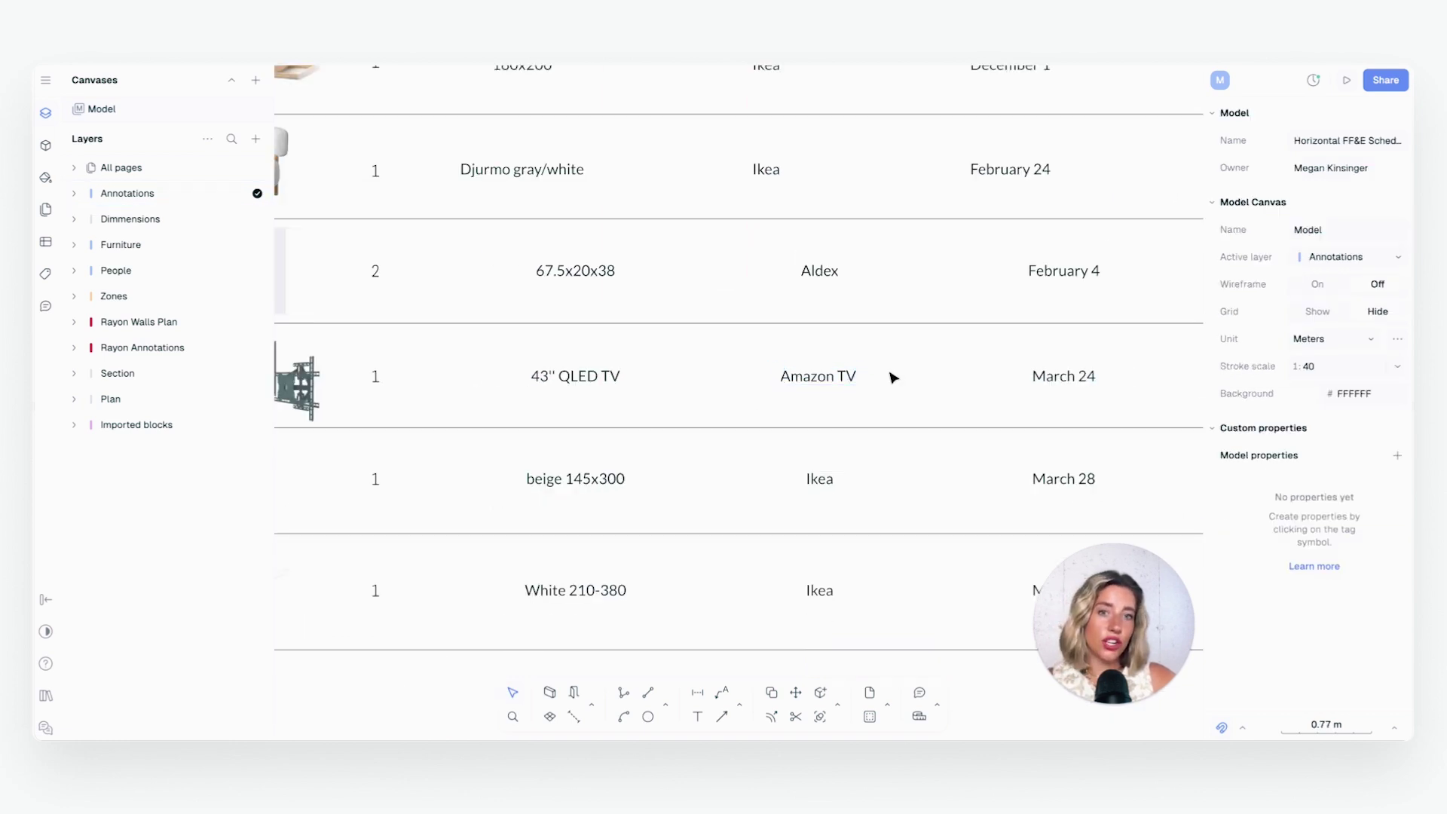
# Select the linked brand text in the TV row and examine its placement and properties
pyautogui.scroll(5, 866, 375)
pyautogui.click(786, 392)
pyautogui.scroll(-3, 776, 383)
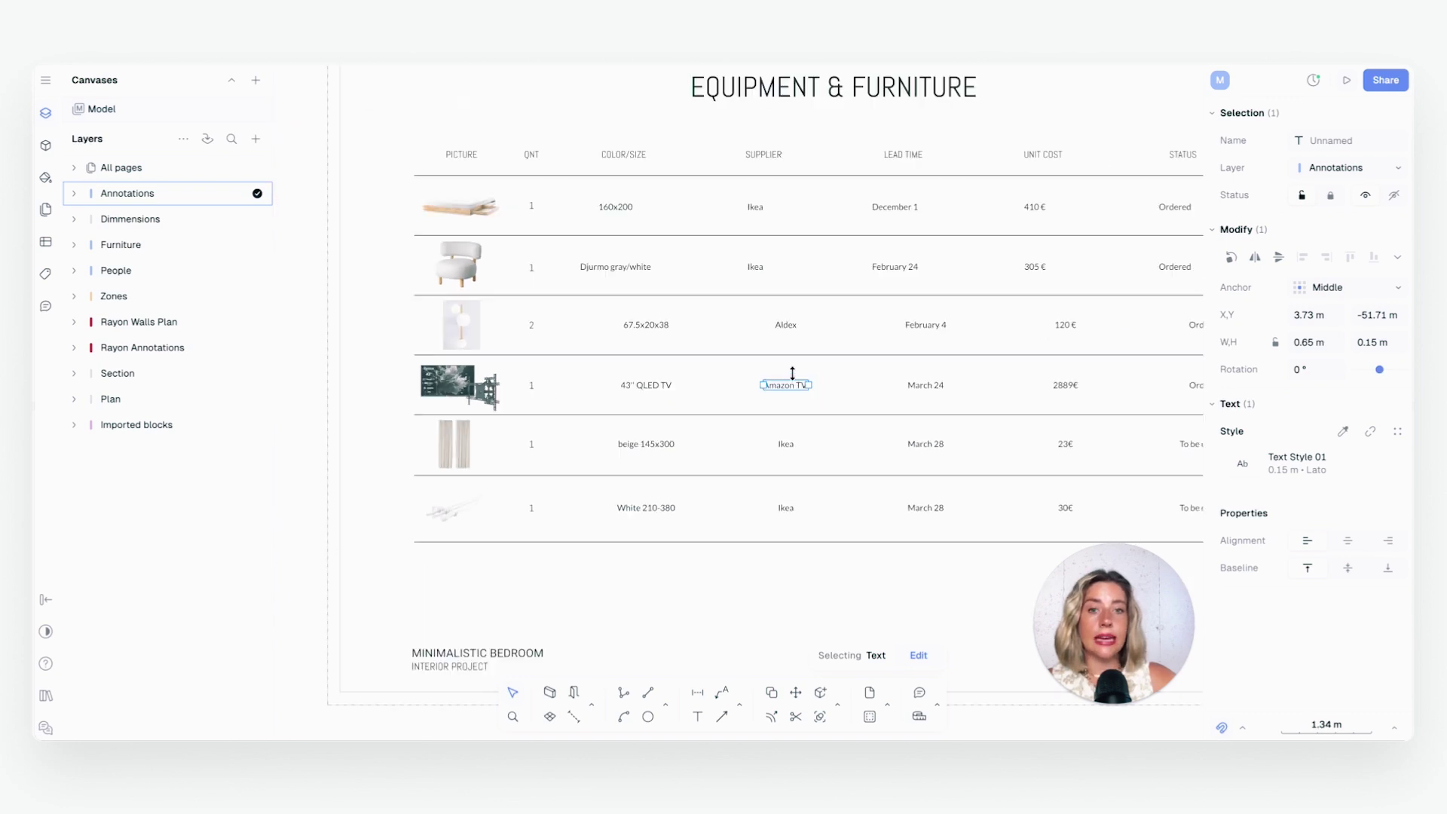
pyautogui.moveTo(834, 322); pyautogui.dragTo(709, 440)
pyautogui.scroll(-3, 709, 441)
pyautogui.scroll(3, 804, 268)
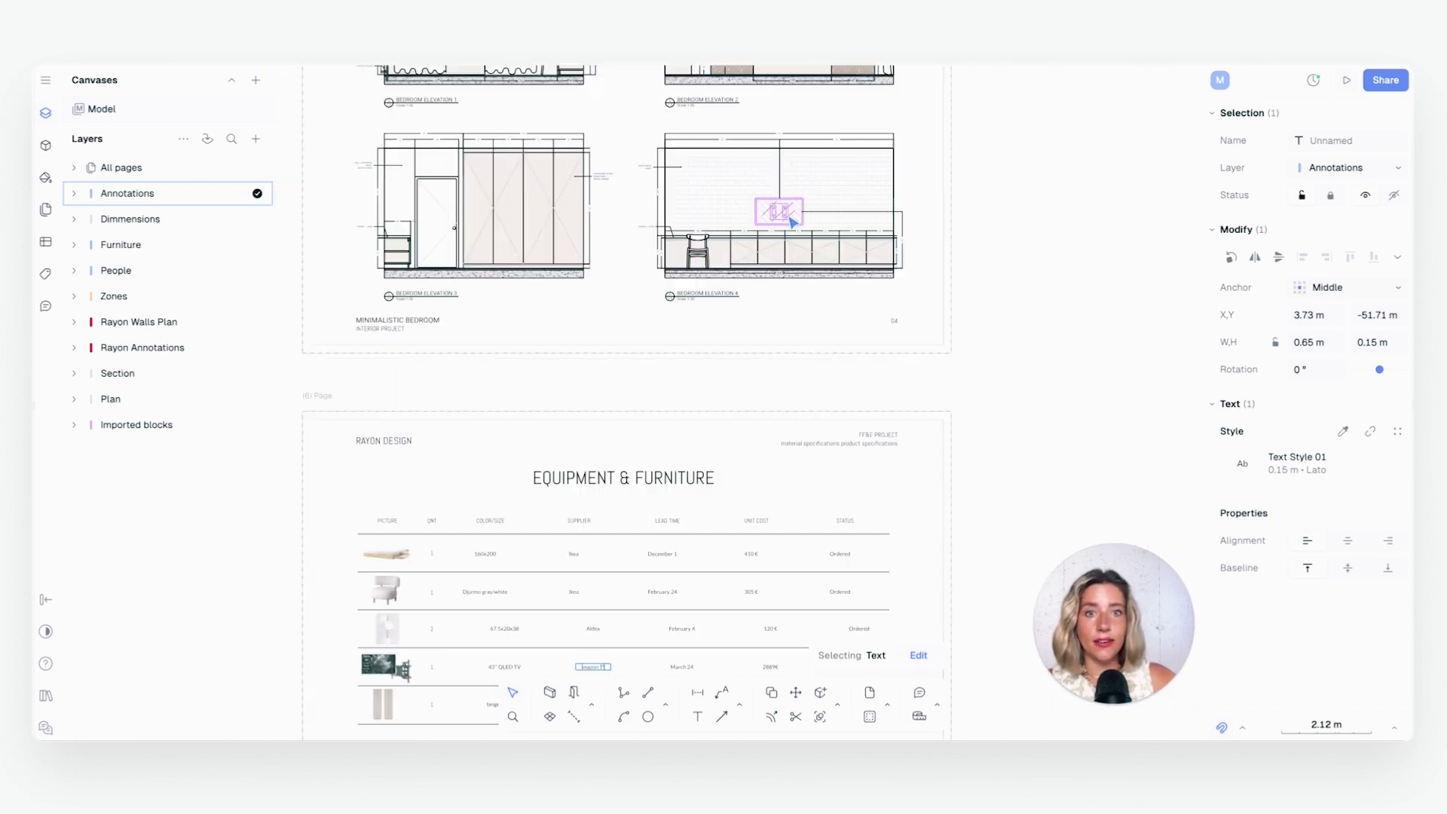
# Set the Brand instance property of the wall-mounted TV block to Google TV
pyautogui.click(778, 210)
pyautogui.scroll(-2, 1242, 607)
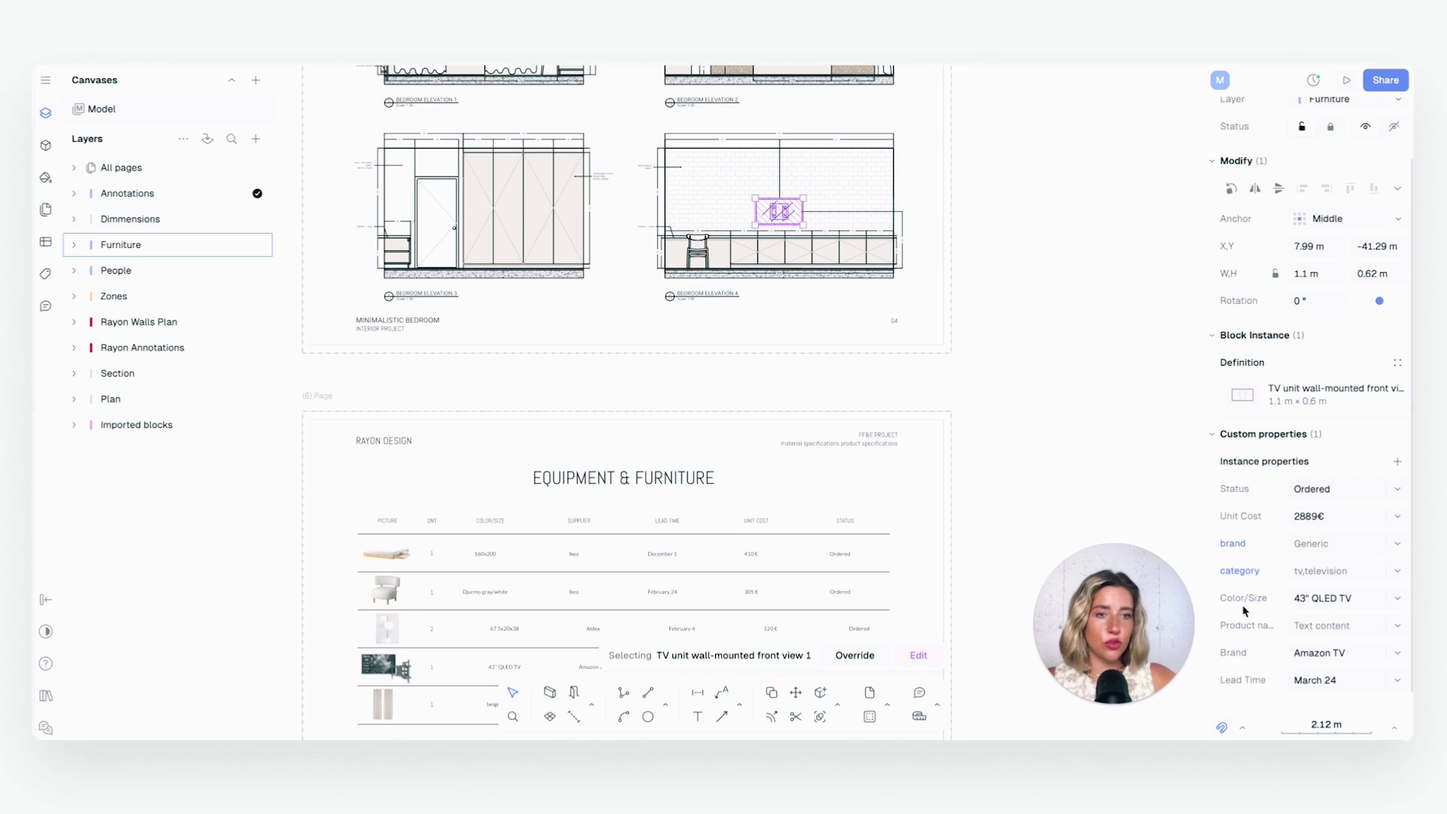
pyautogui.click(1323, 653)
pyautogui.write('Google TV')
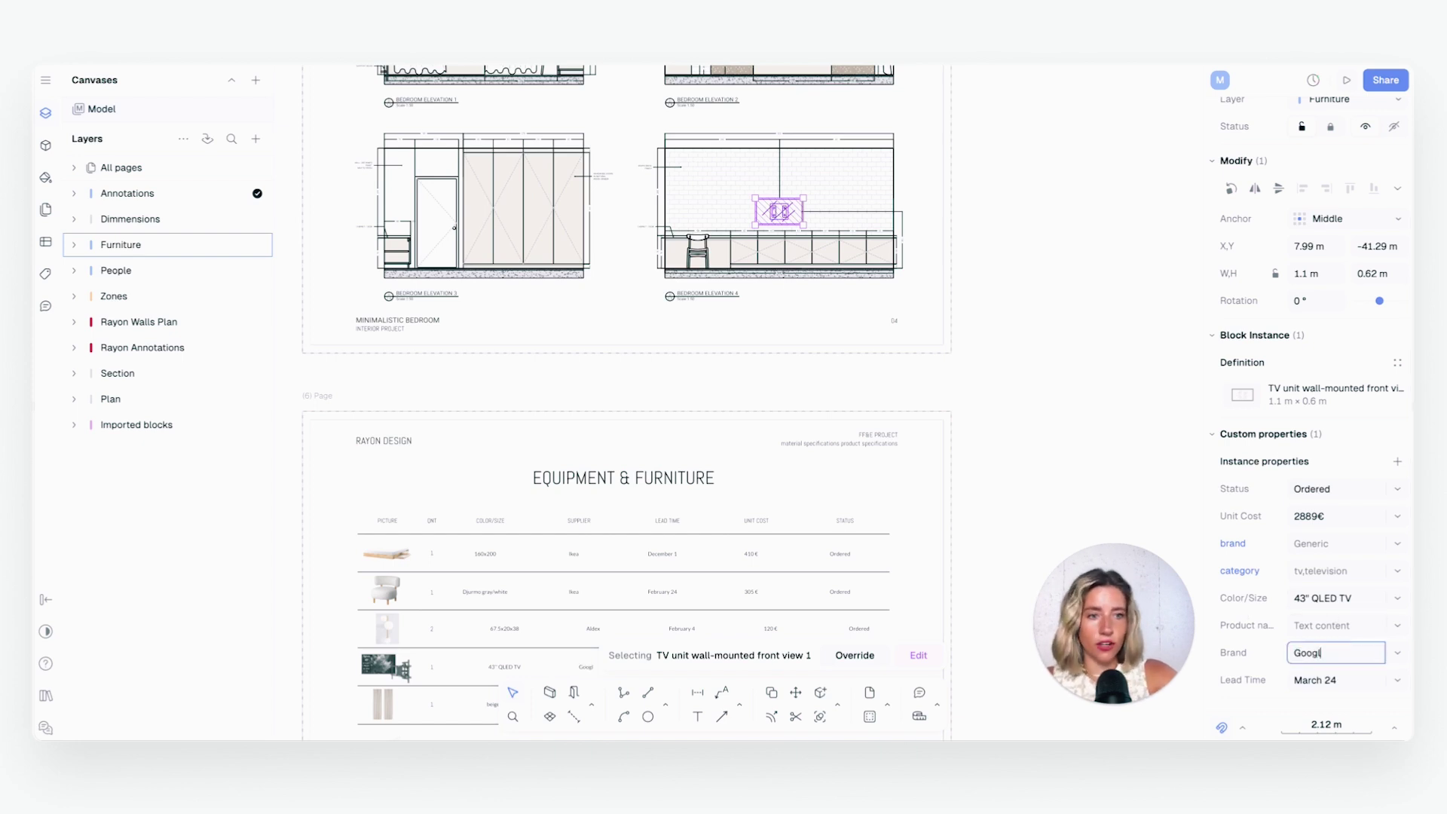
pyautogui.press('Return')
pyautogui.click(1115, 381)
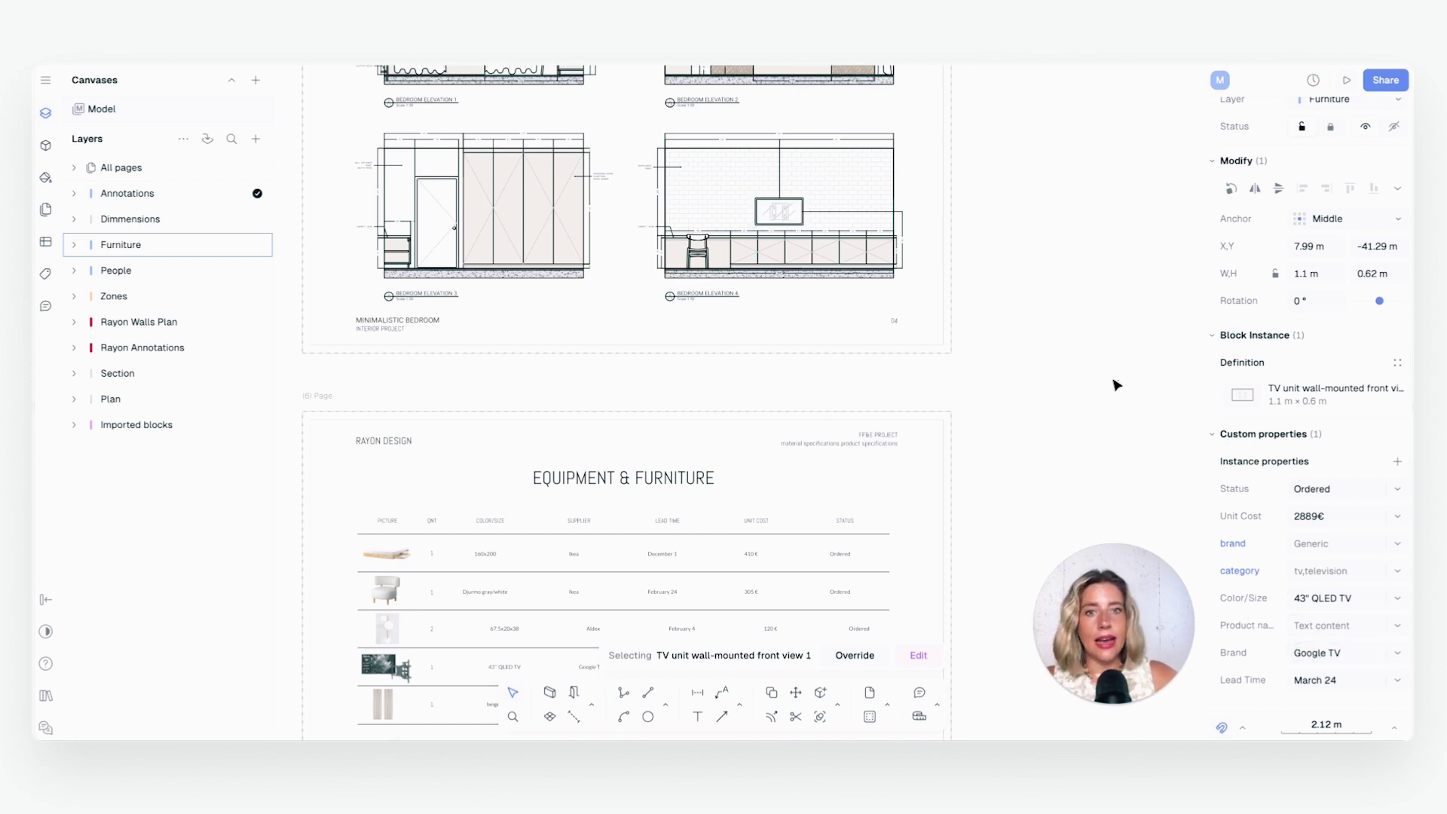
# Compare the TV row's linked supplier text with its Color/Size tag on the Equipment & Furniture sheet
pyautogui.scroll(-4, 891, 287)
pyautogui.scroll(2, 697, 358)
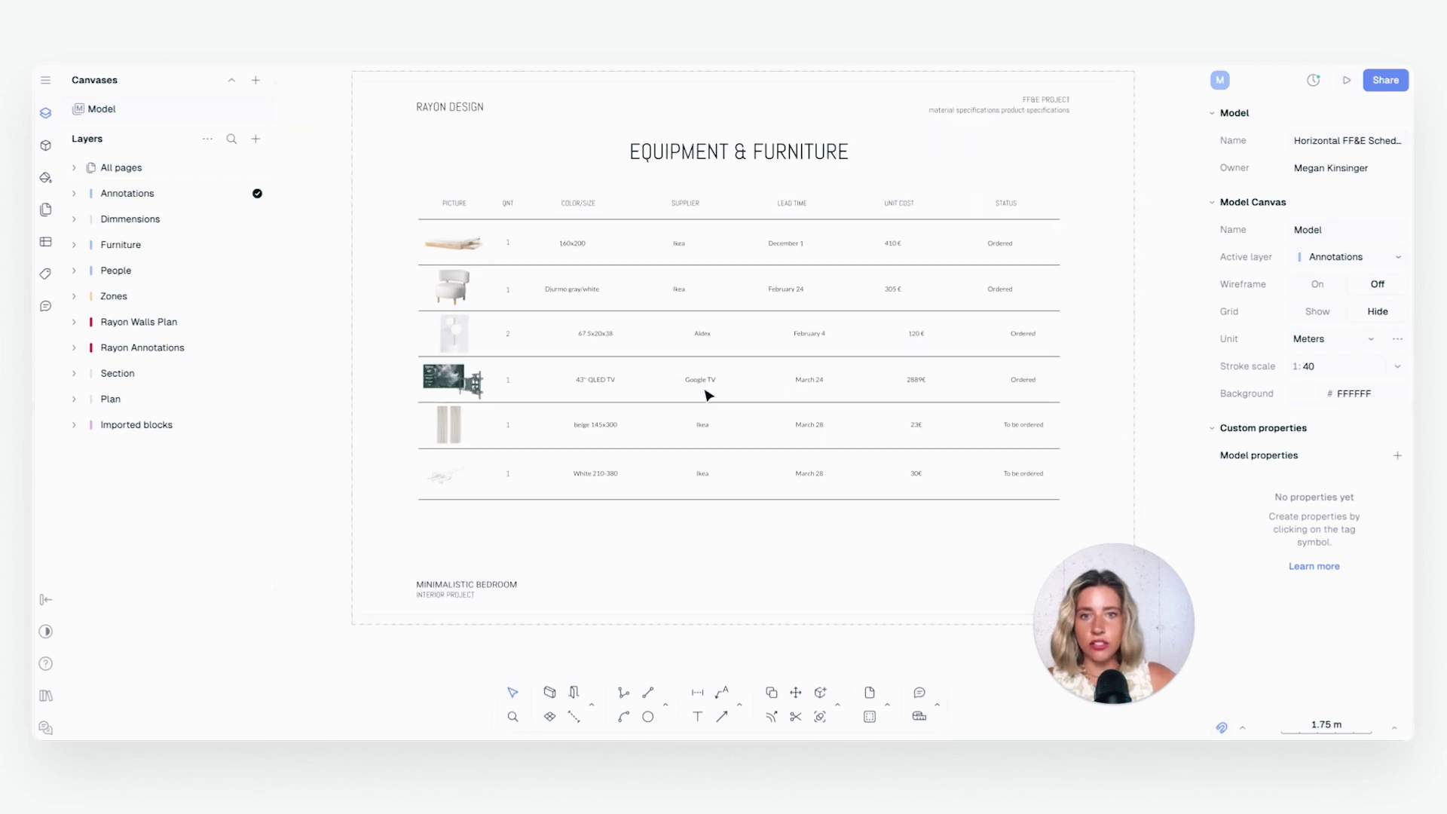
pyautogui.click(693, 383)
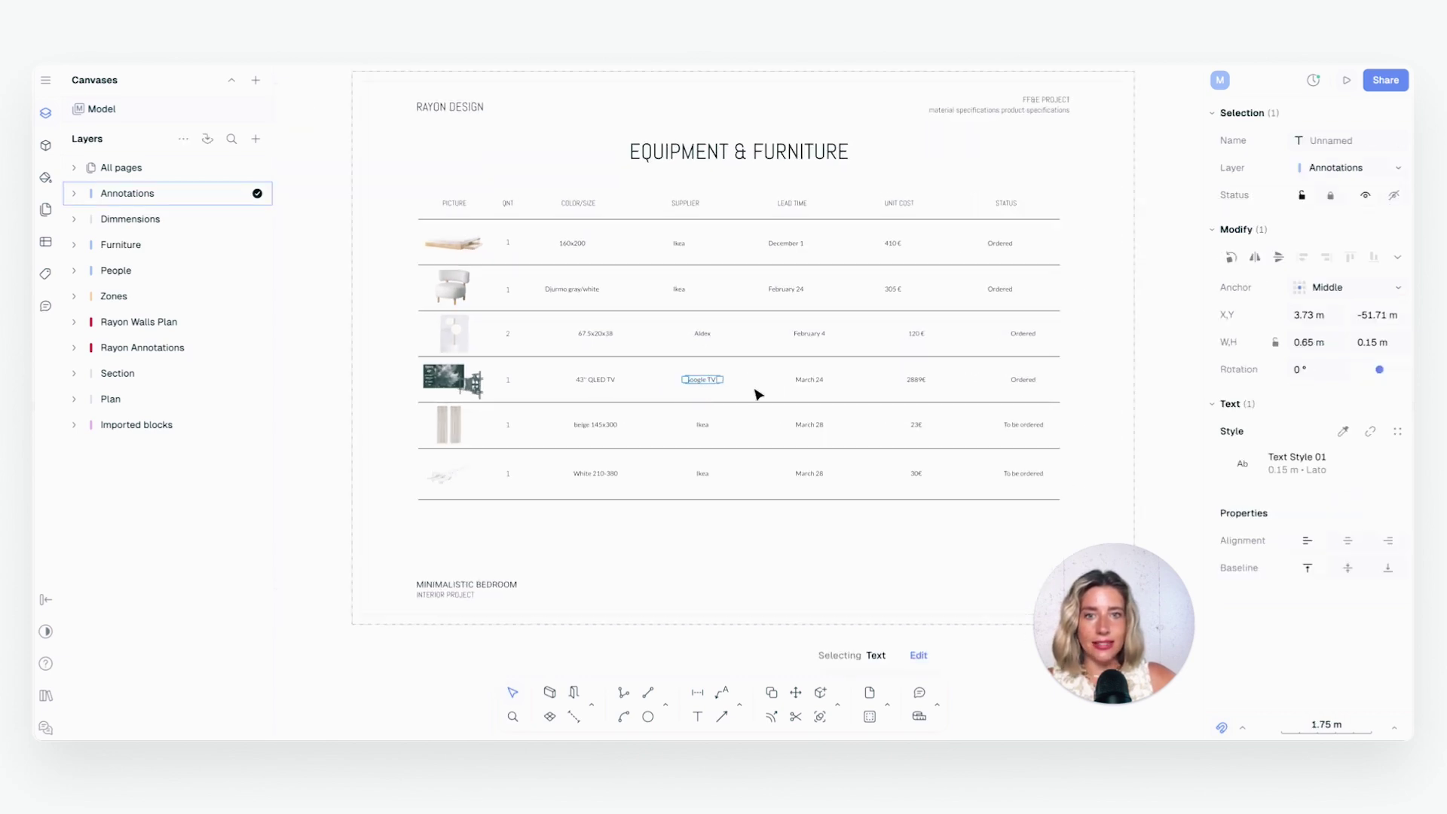
pyautogui.scroll(2, 590, 381)
pyautogui.click(600, 382)
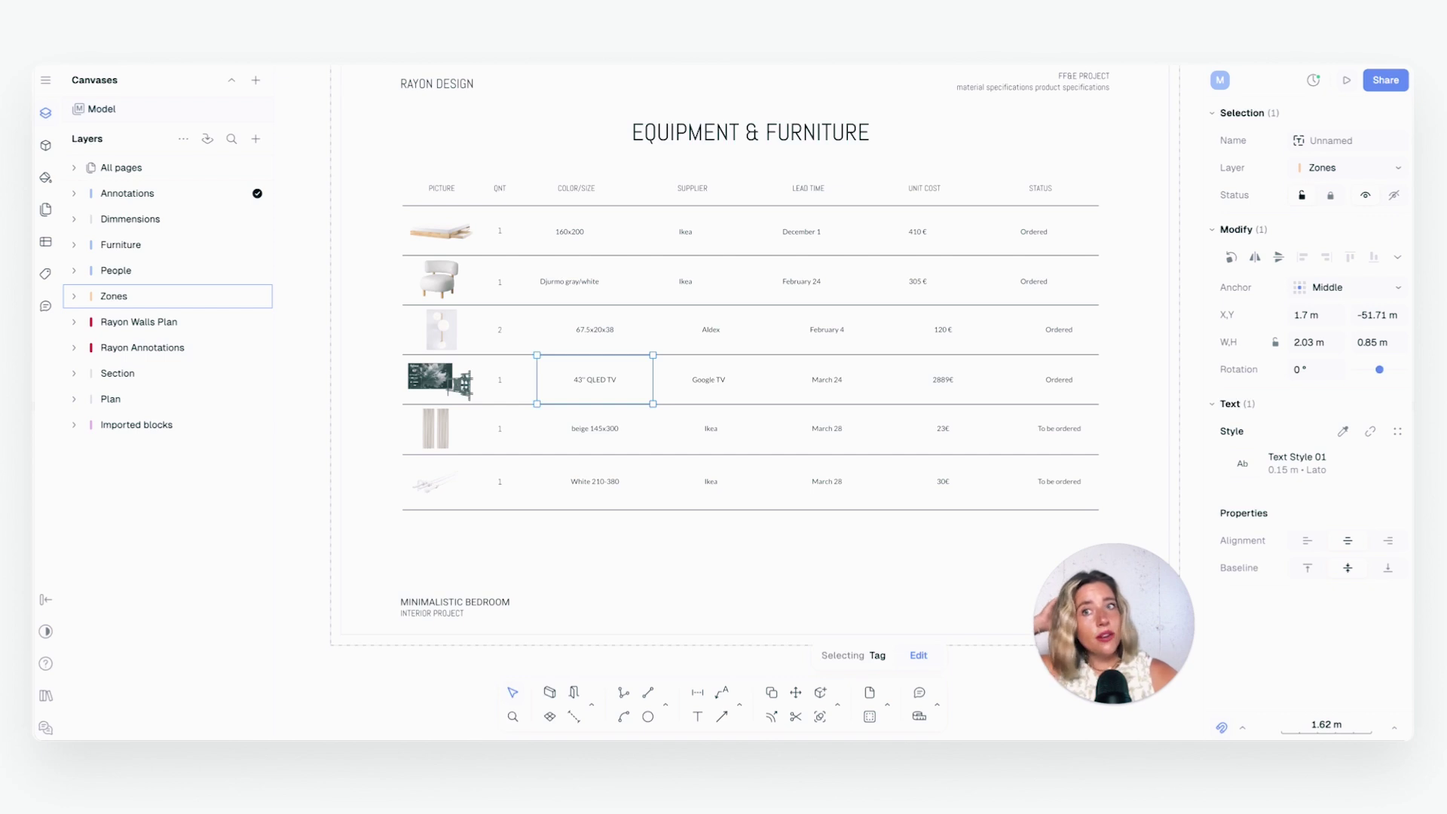
pyautogui.click(582, 122)
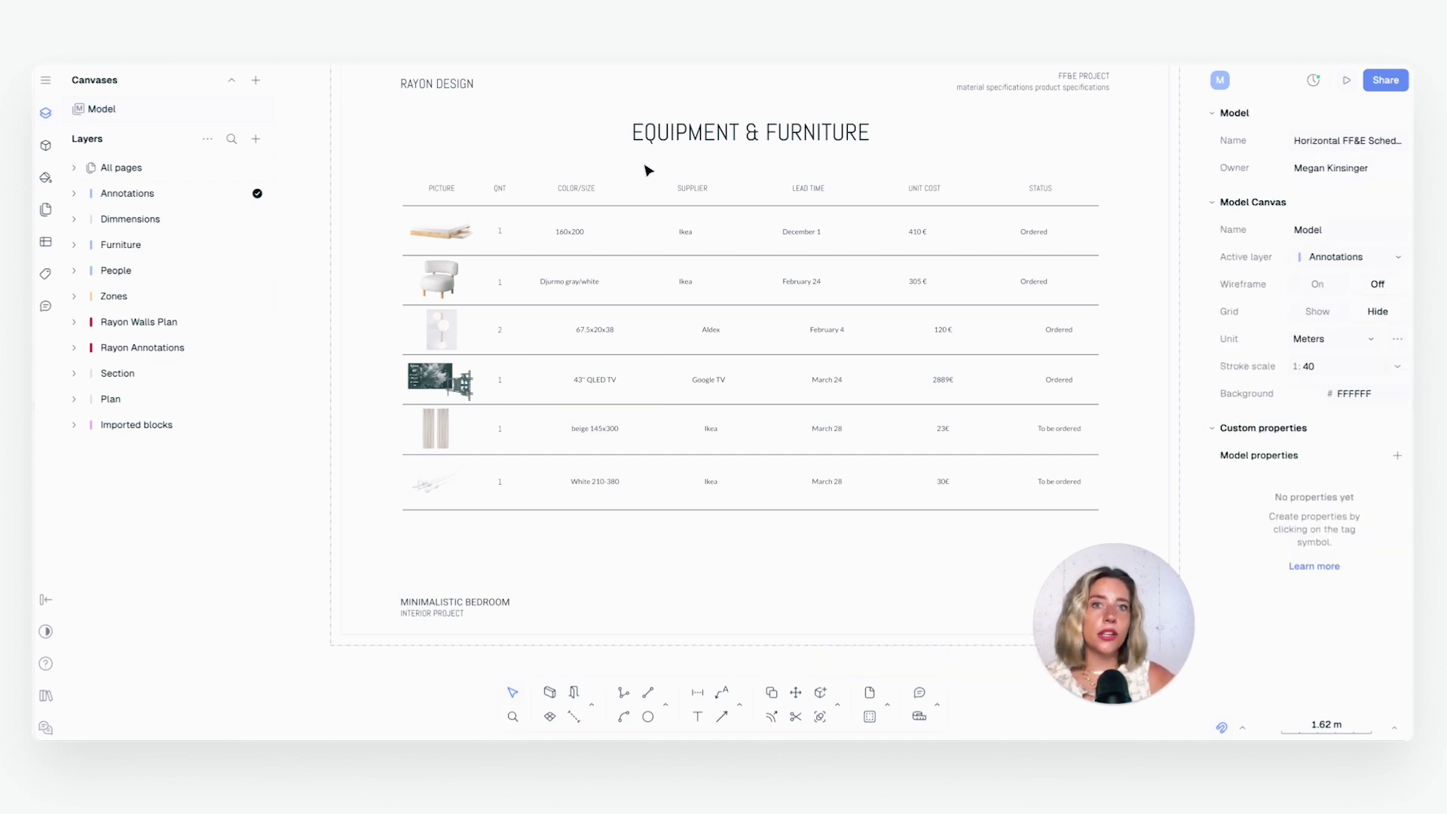
# Add a new paper canvas and create an A4 landscape page on it
pyautogui.moveTo(655, 242); pyautogui.dragTo(631, 320)
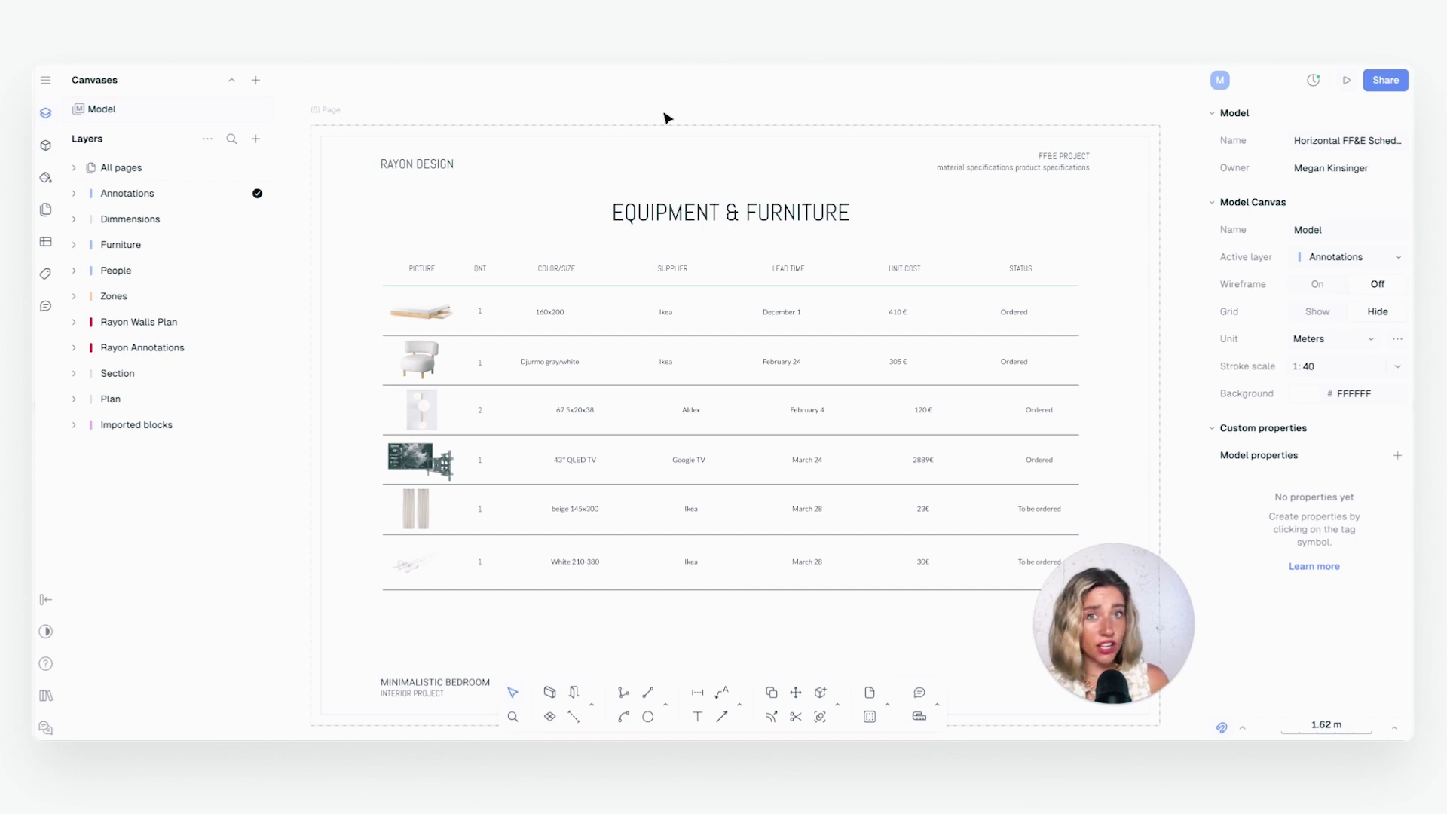
pyautogui.click(256, 80)
pyautogui.click(279, 136)
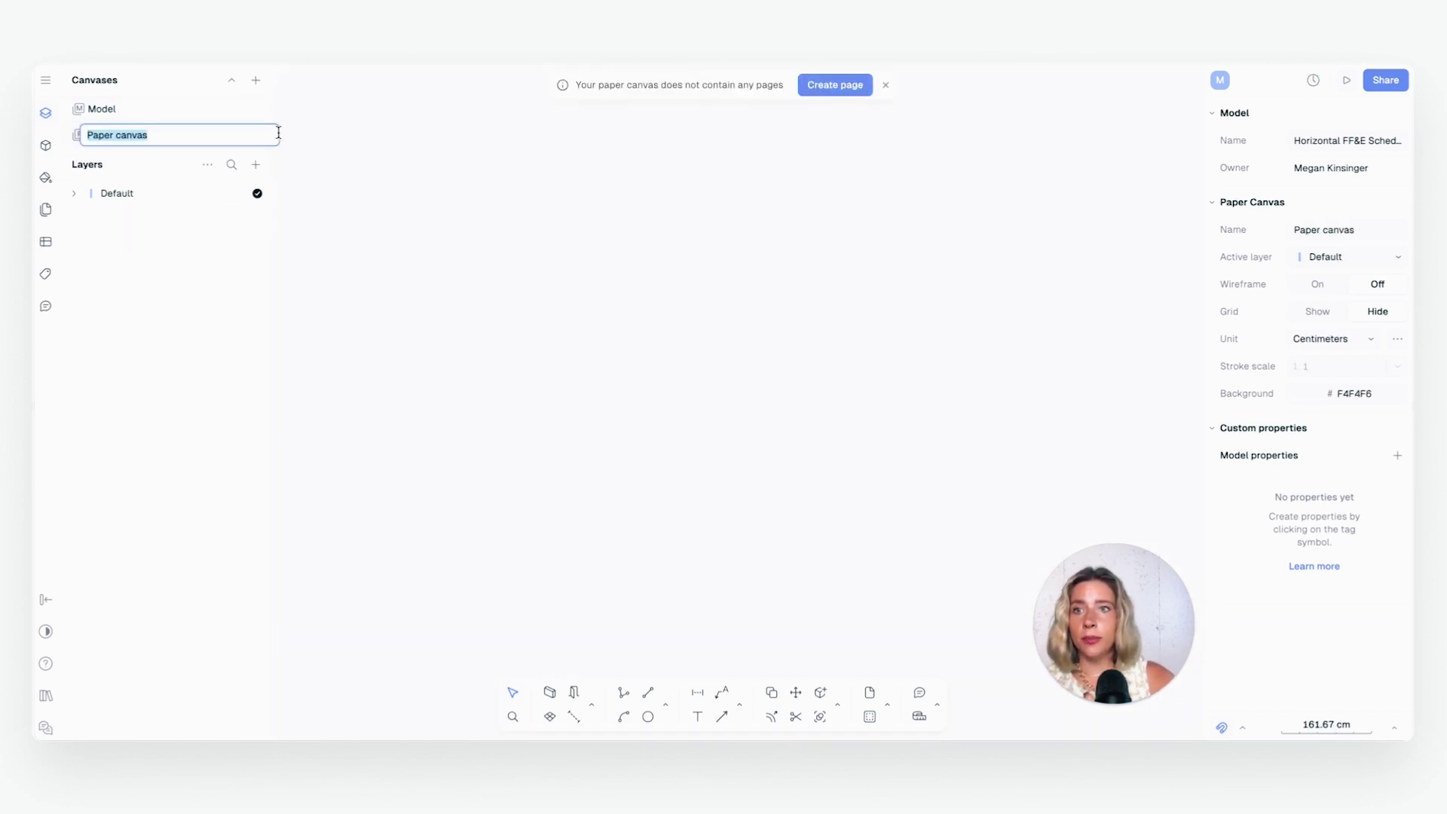
pyautogui.click(817, 86)
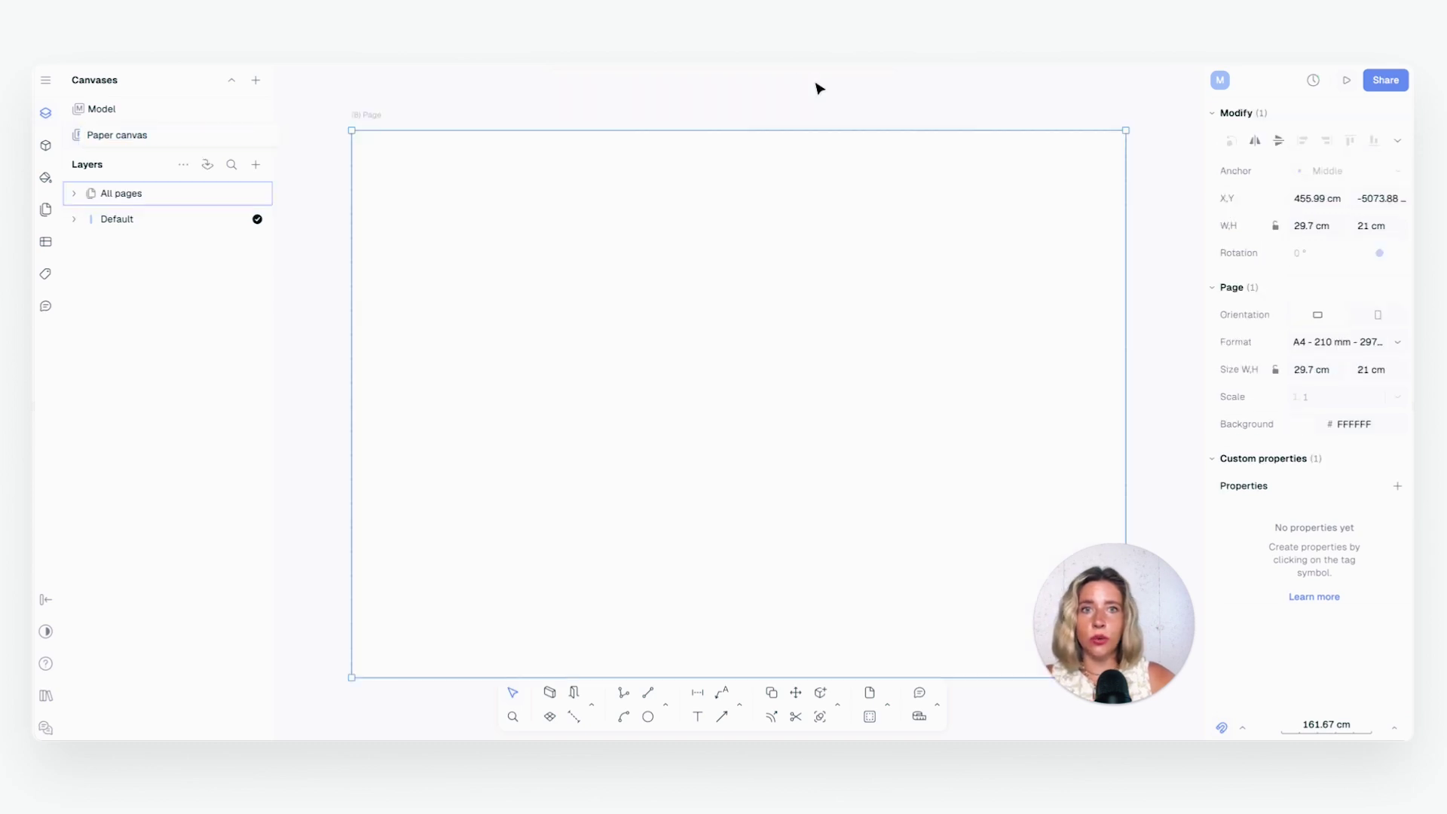
pyautogui.click(774, 297)
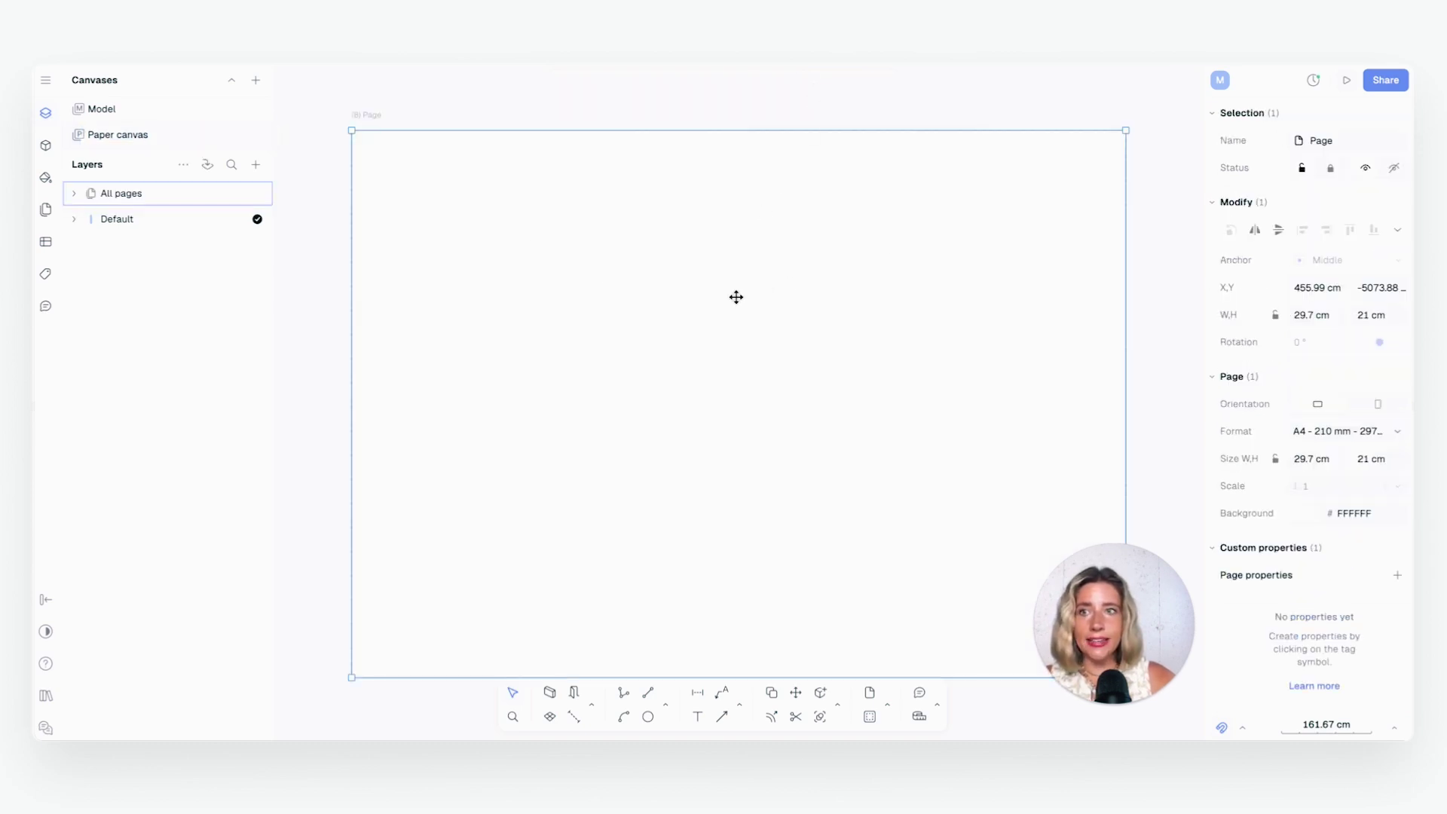
# Insert a view of the Model canvas onto the new page, showing the Equipment & Furniture sheet
pyautogui.click(255, 166)
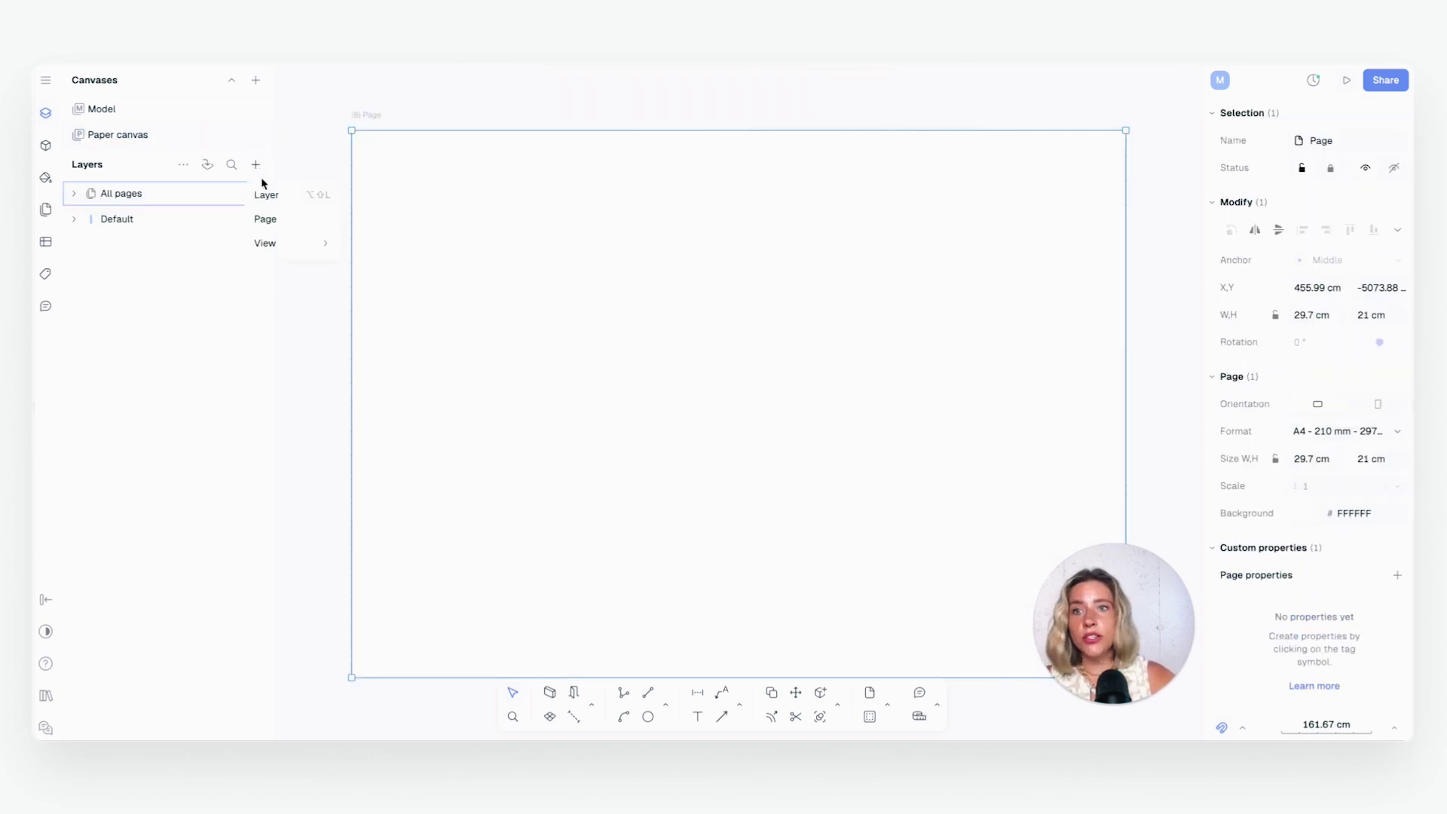
pyautogui.moveTo(278, 235)
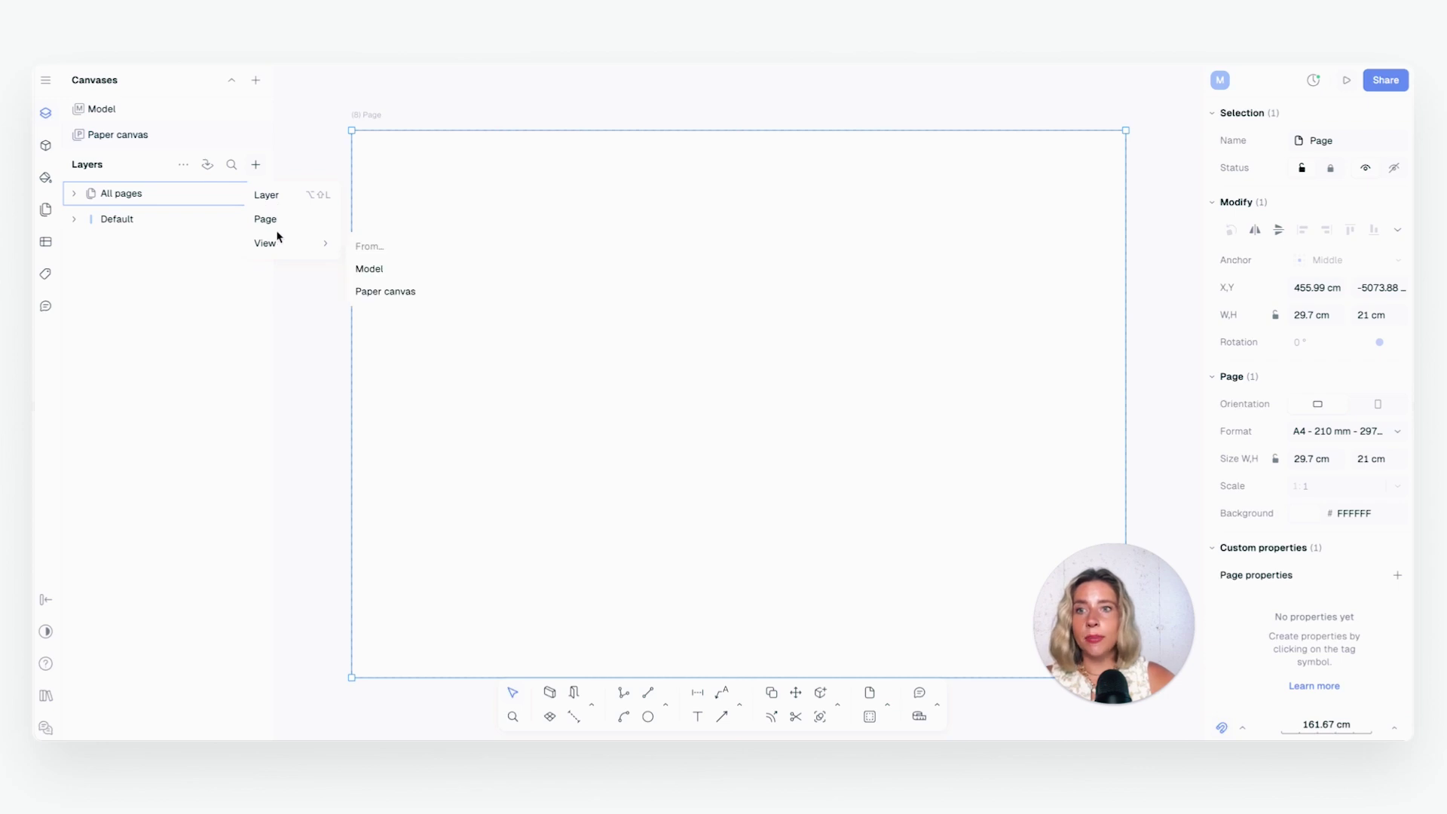
pyautogui.click(372, 278)
pyautogui.scroll(-3, 1010, 215)
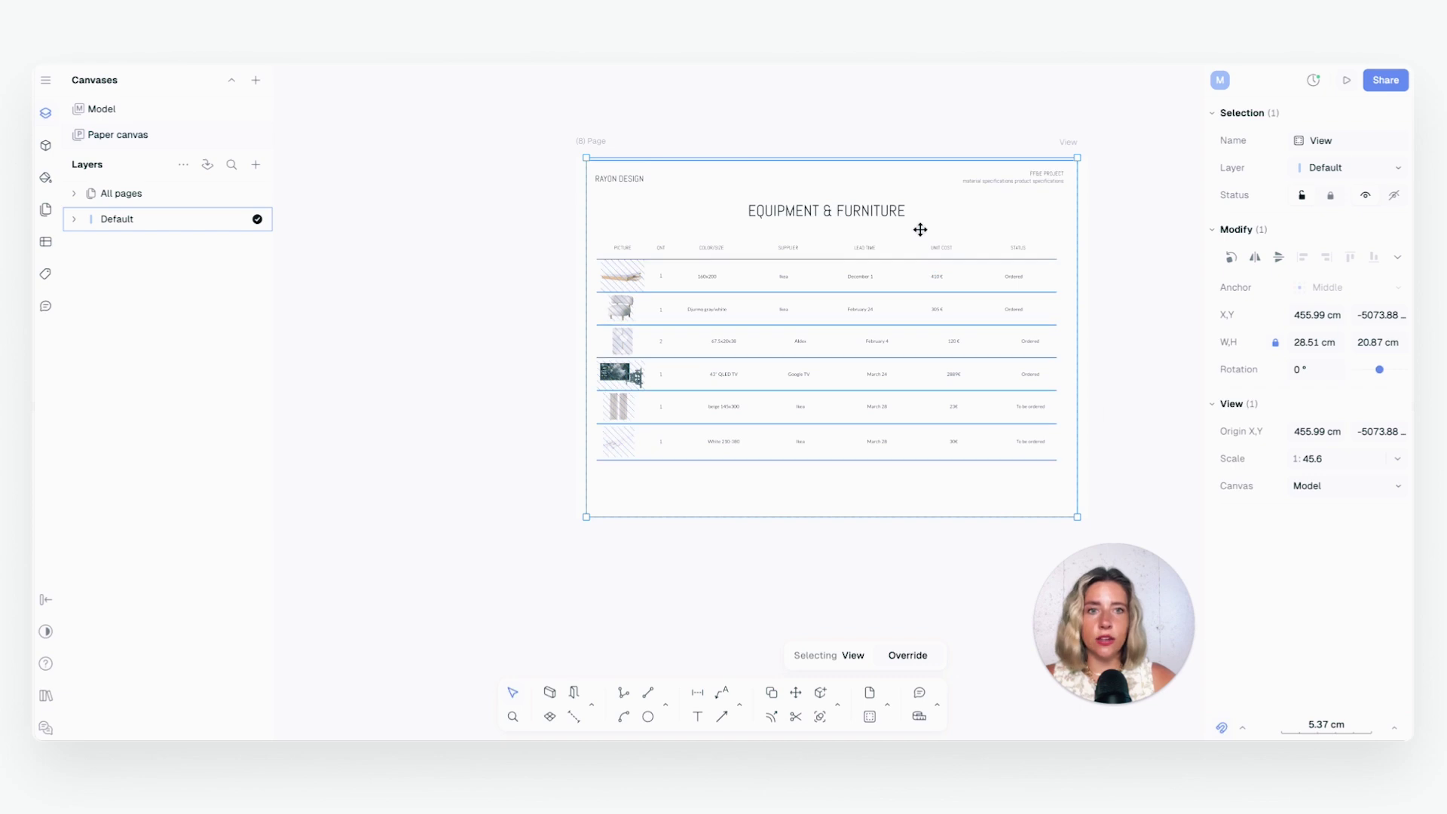
pyautogui.moveTo(797, 314); pyautogui.dragTo(642, 322)
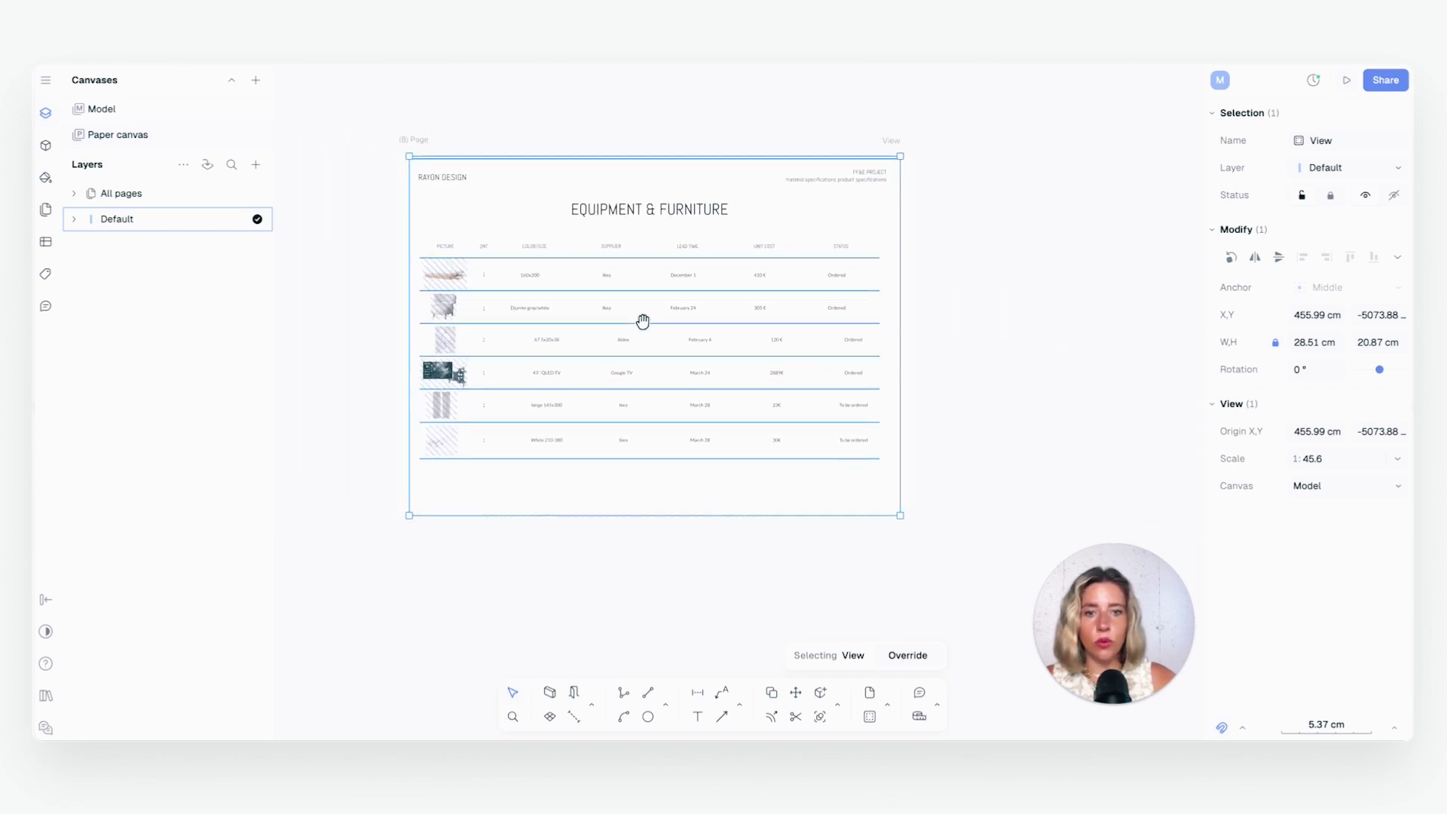
# Override the view's framing so the Materials Specification sheet fits inside it at about 1:50.59 scale
pyautogui.click(929, 658)
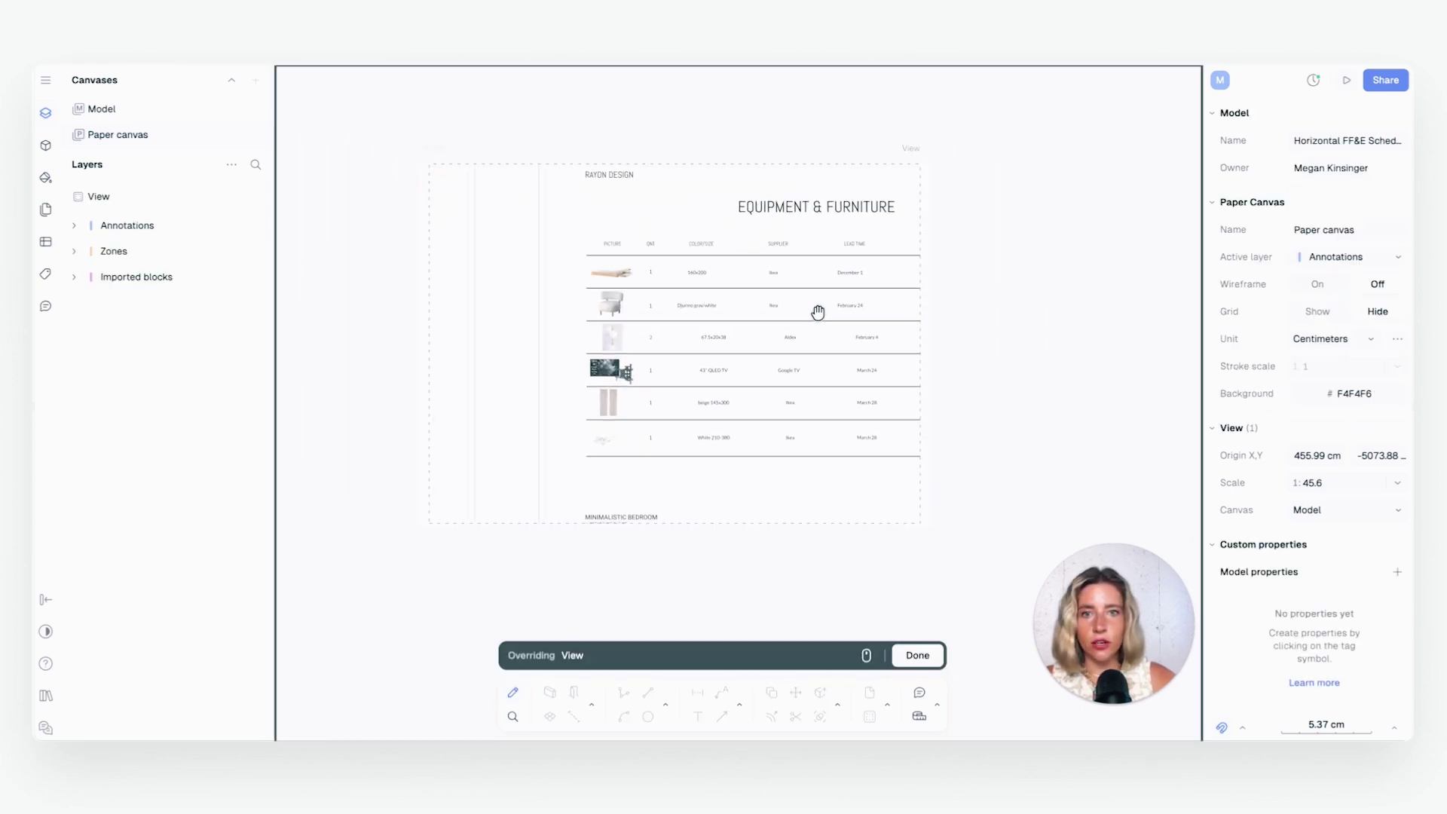
pyautogui.scroll(-5, 818, 312)
pyautogui.scroll(2, 681, 313)
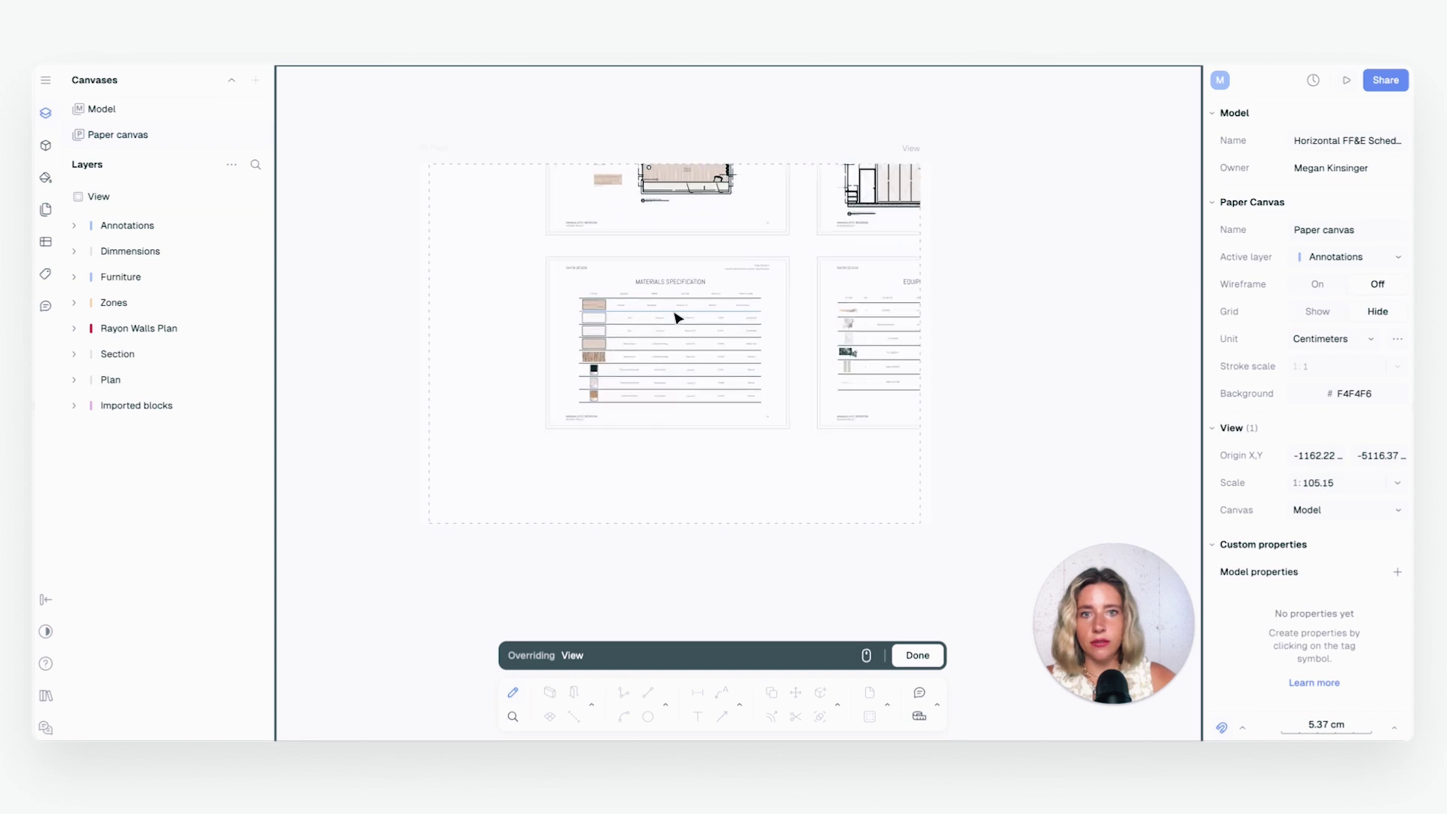
pyautogui.scroll(5, 676, 317)
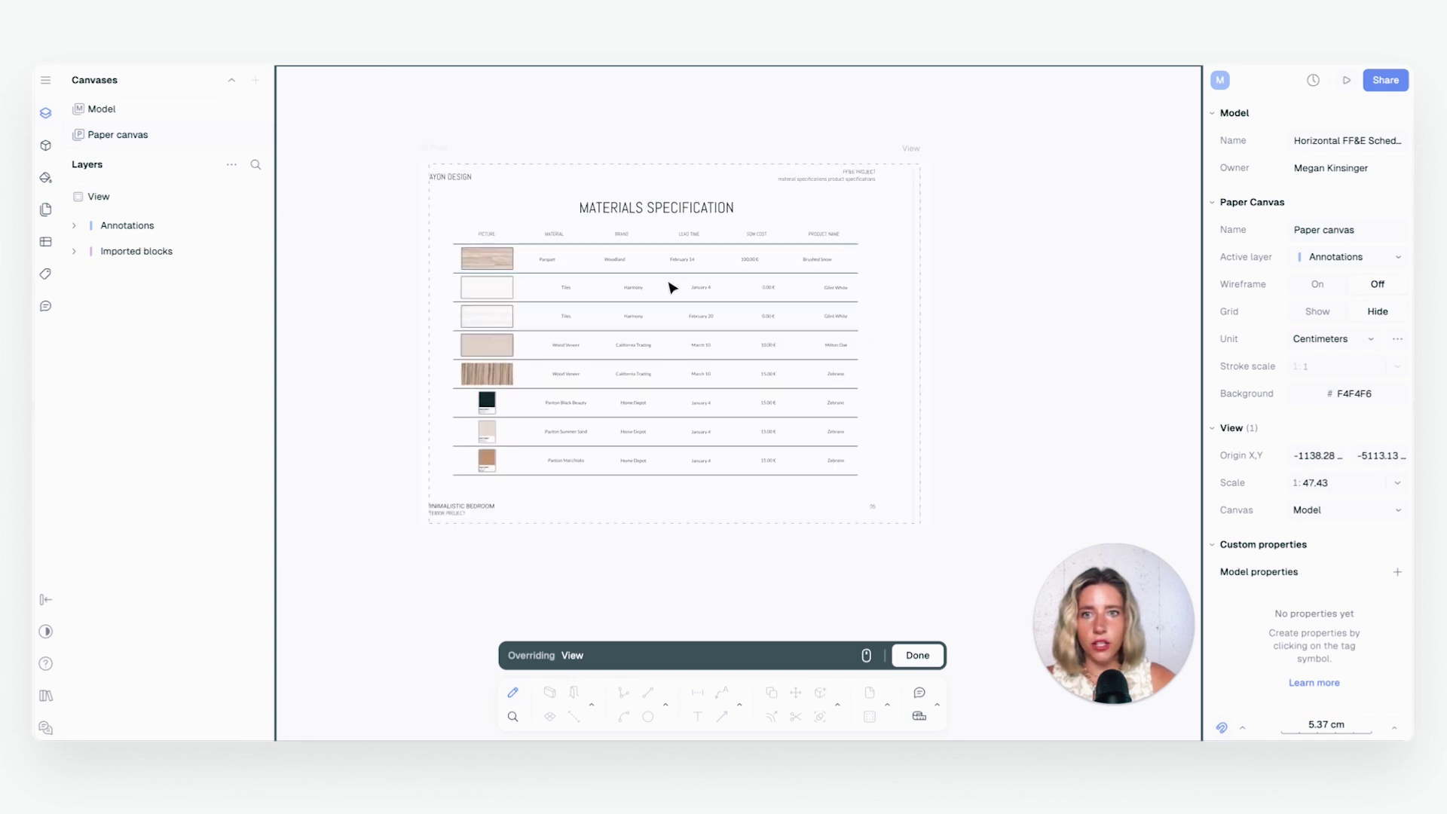
pyautogui.scroll(-1, 673, 287)
pyautogui.moveTo(678, 287); pyautogui.dragTo(695, 287)
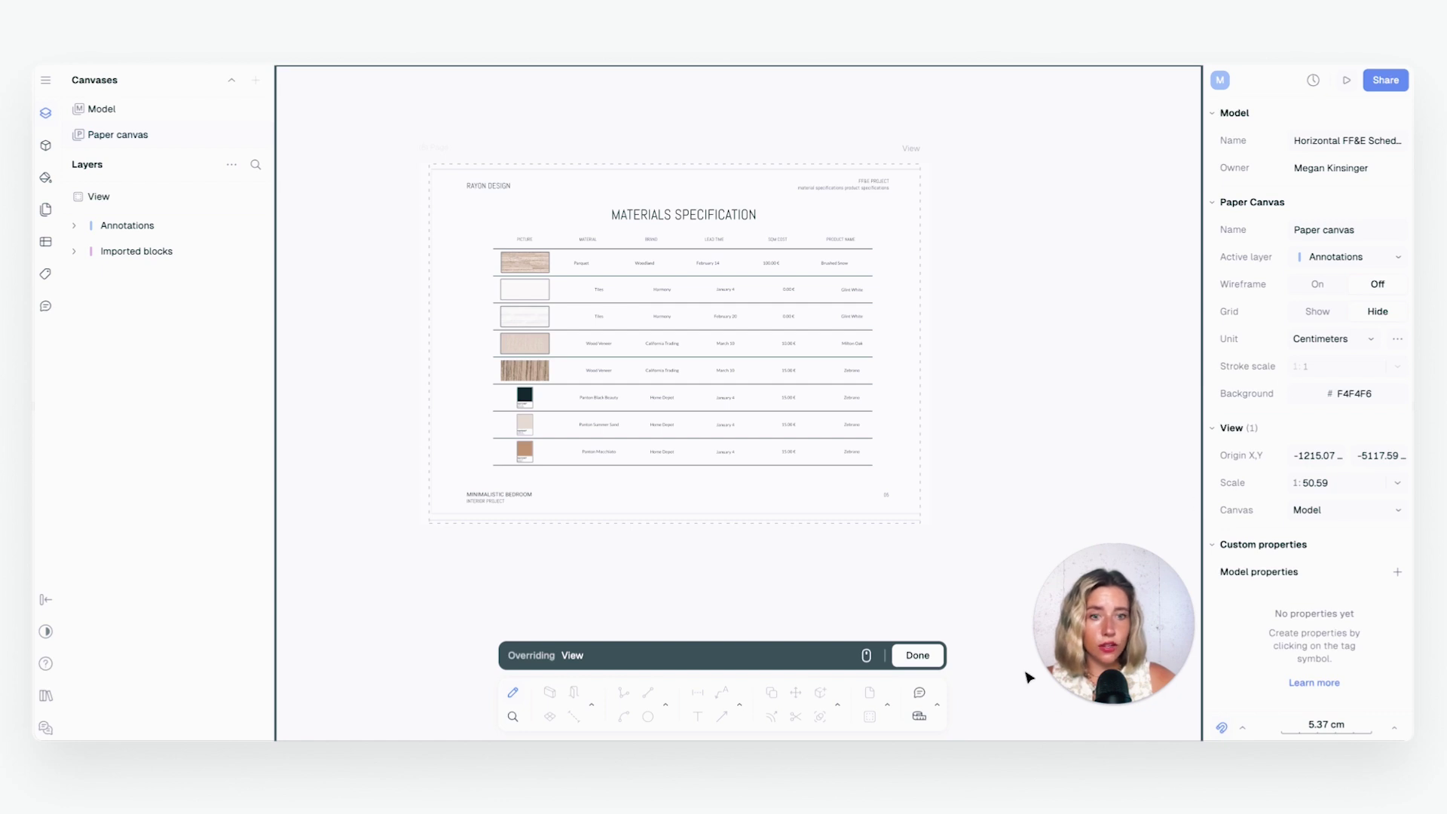
pyautogui.click(917, 654)
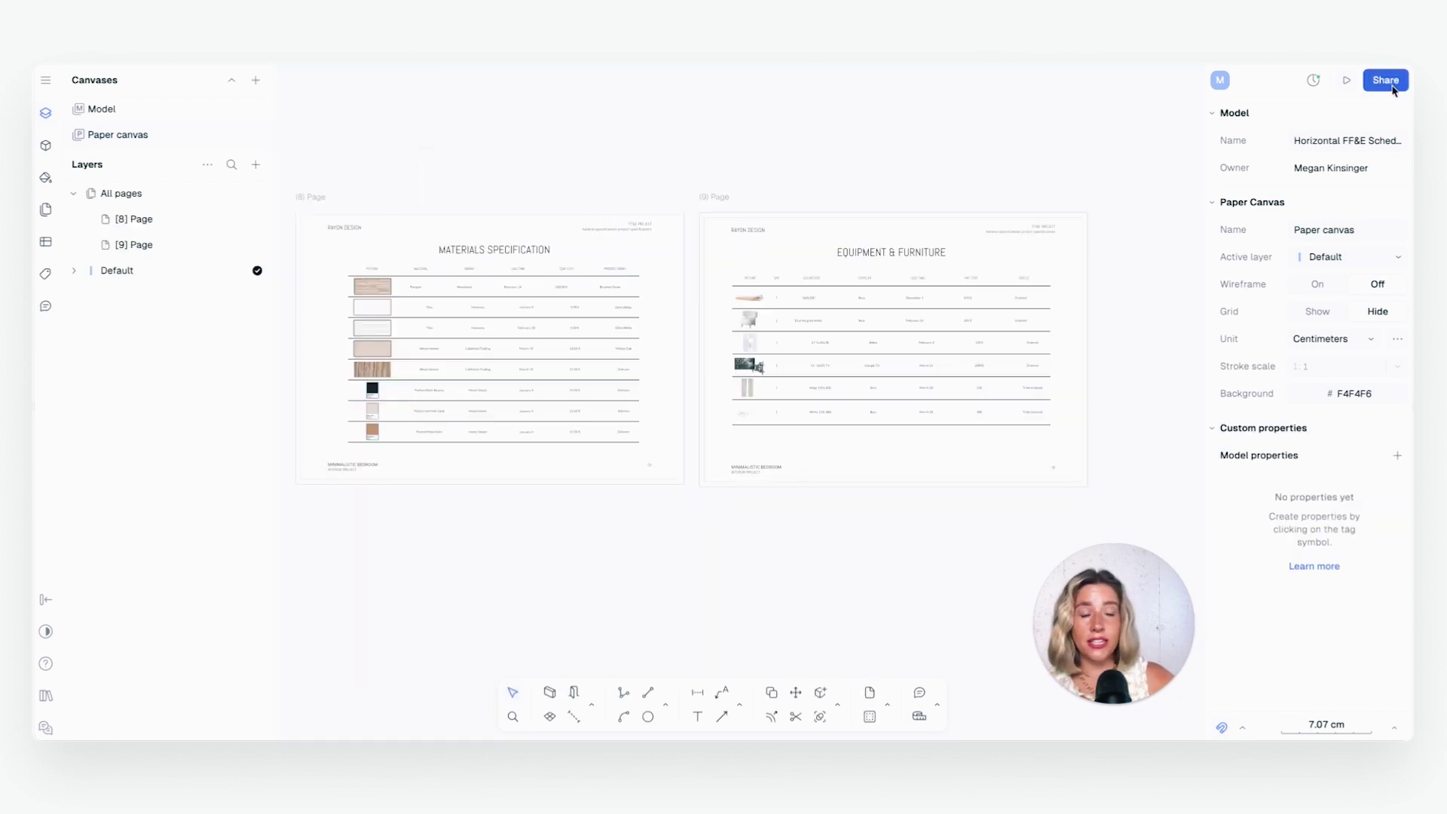
# Examine the image and PDF export options for the pages, and leave without exporting
pyautogui.click(45, 80)
pyautogui.moveTo(94, 211)
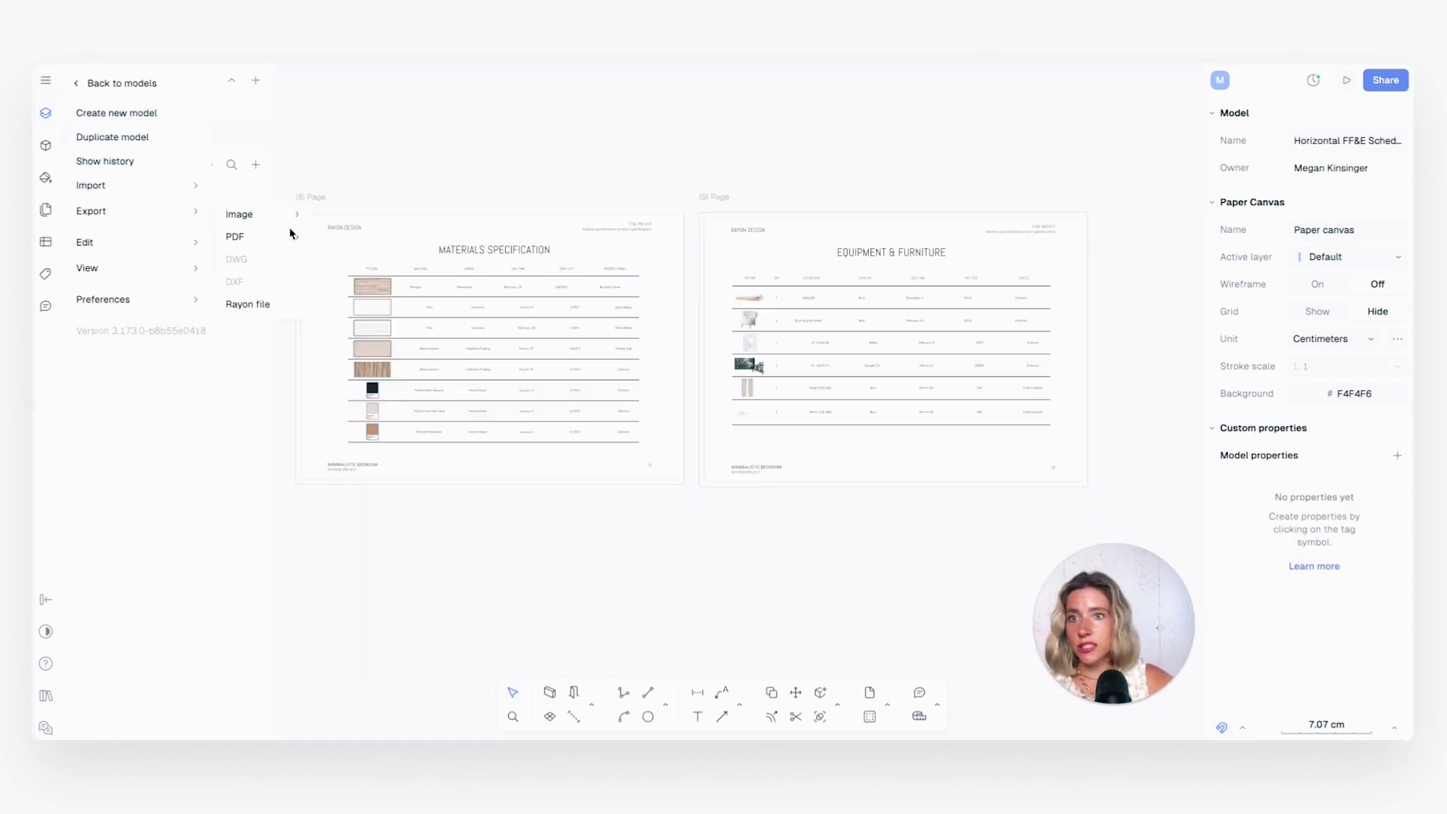
pyautogui.moveTo(266, 218)
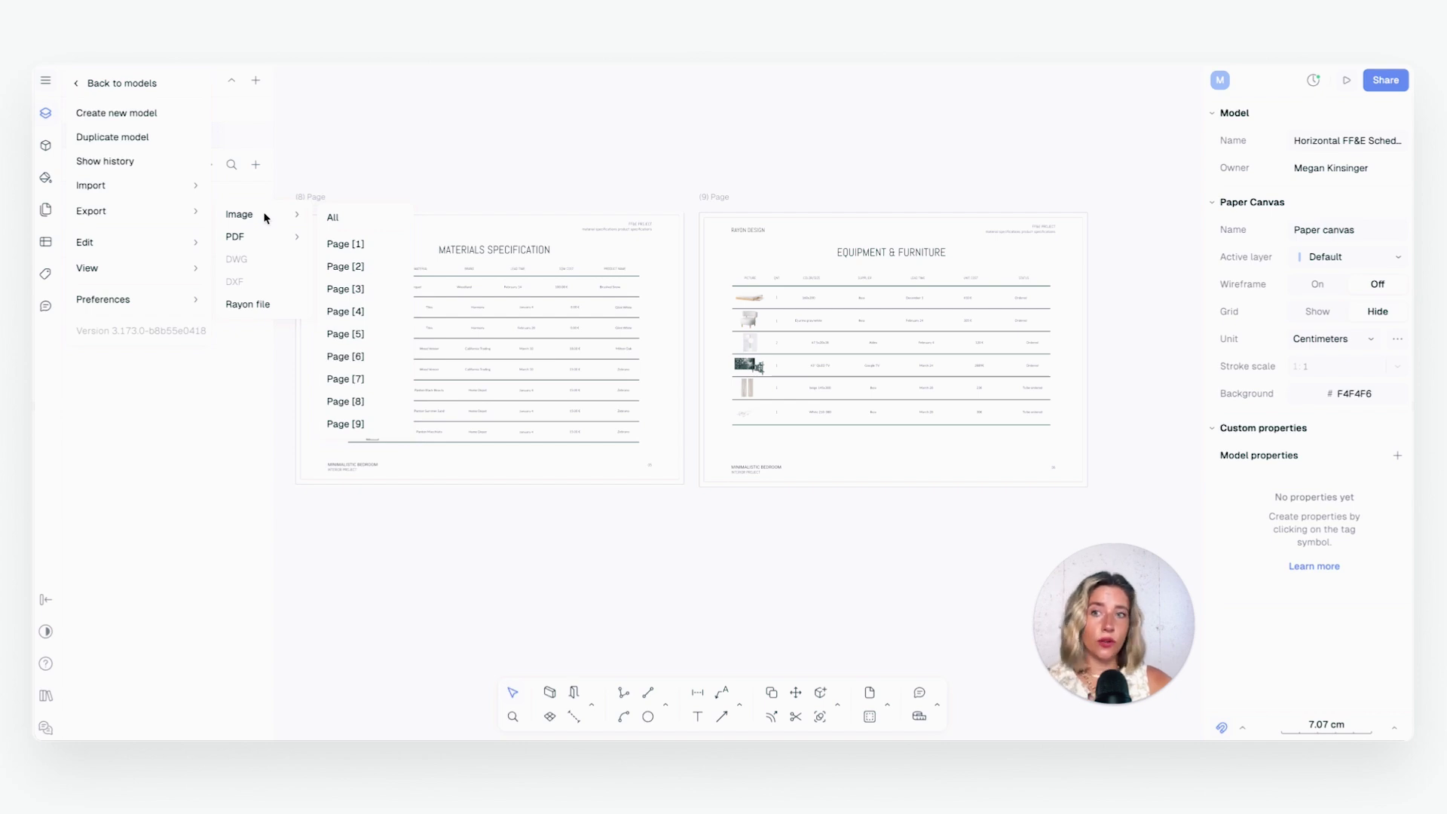
pyautogui.moveTo(251, 241)
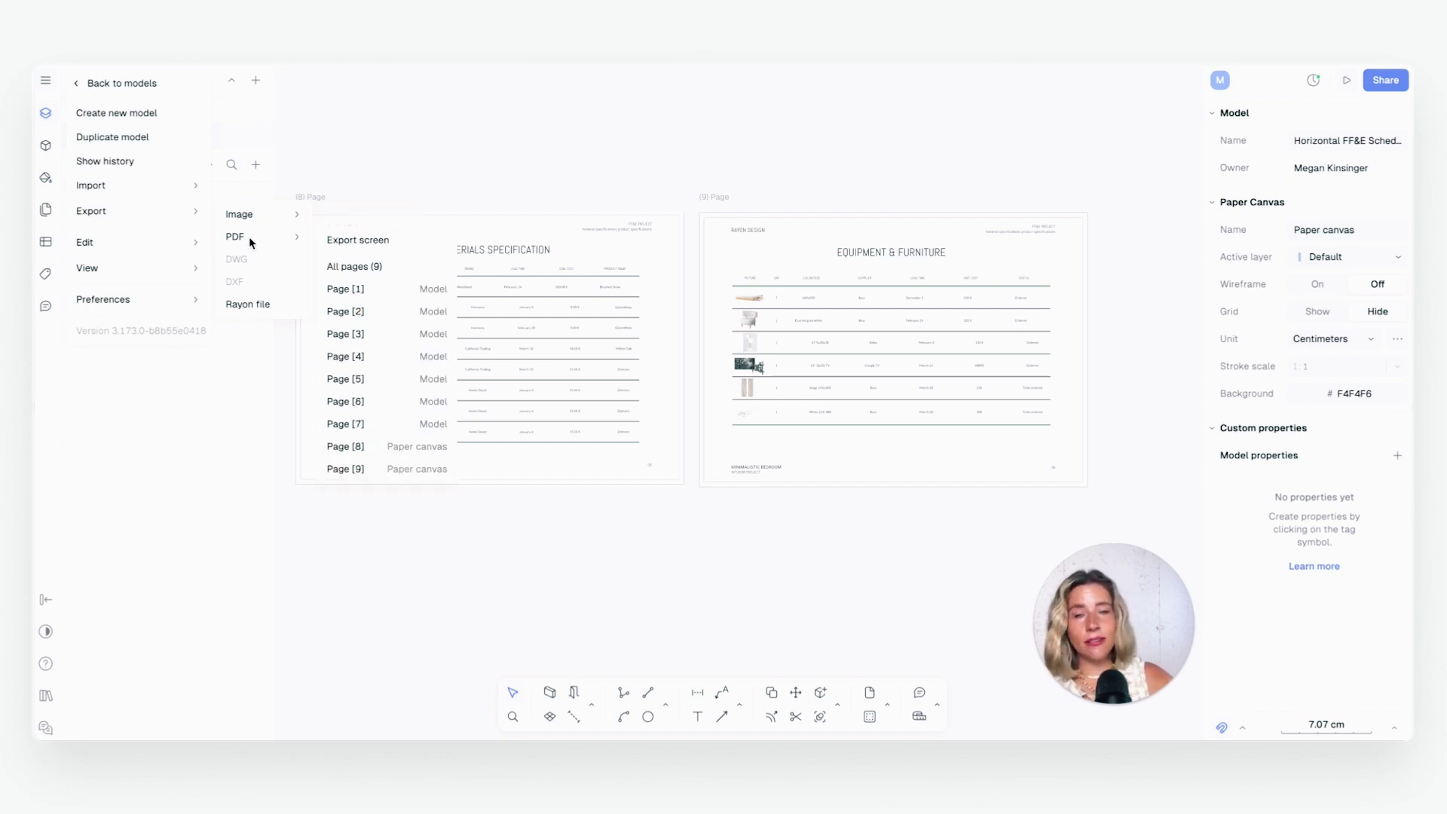
pyautogui.click(495, 162)
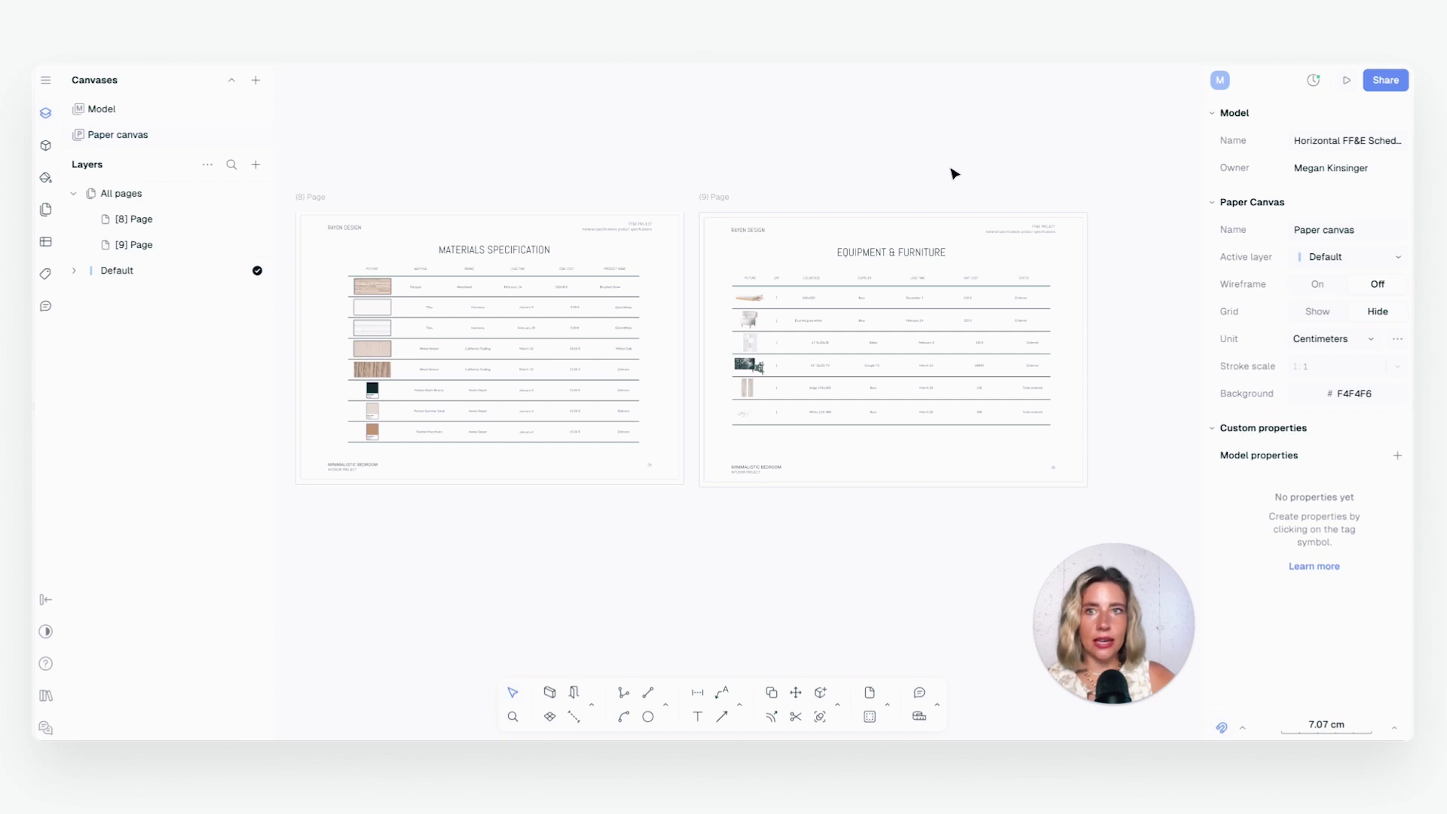
# Hide the layers sidebar and enable the model's public sharing link
pyautogui.hotkey('ctrl', '\\')
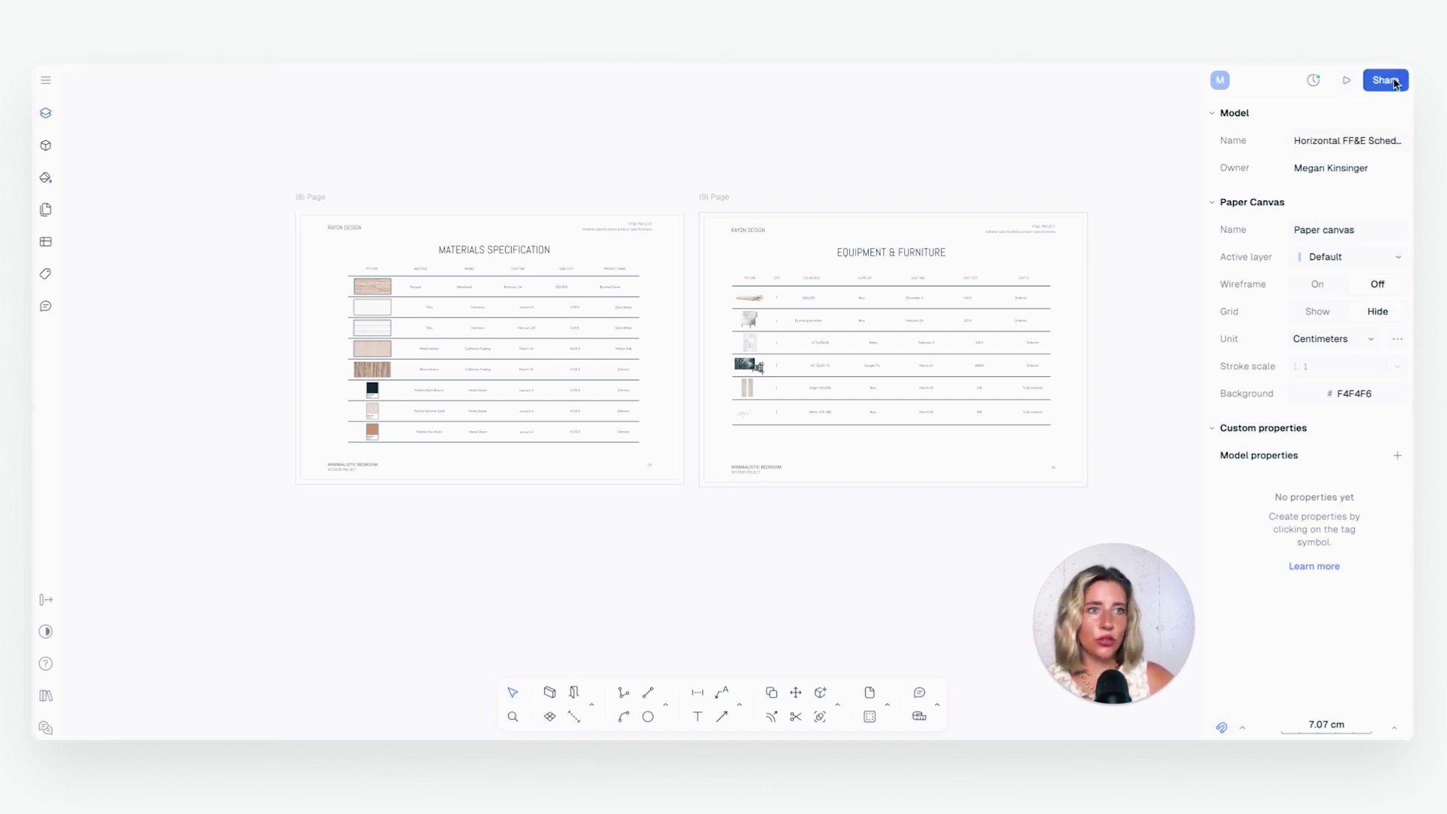
pyautogui.click(1395, 83)
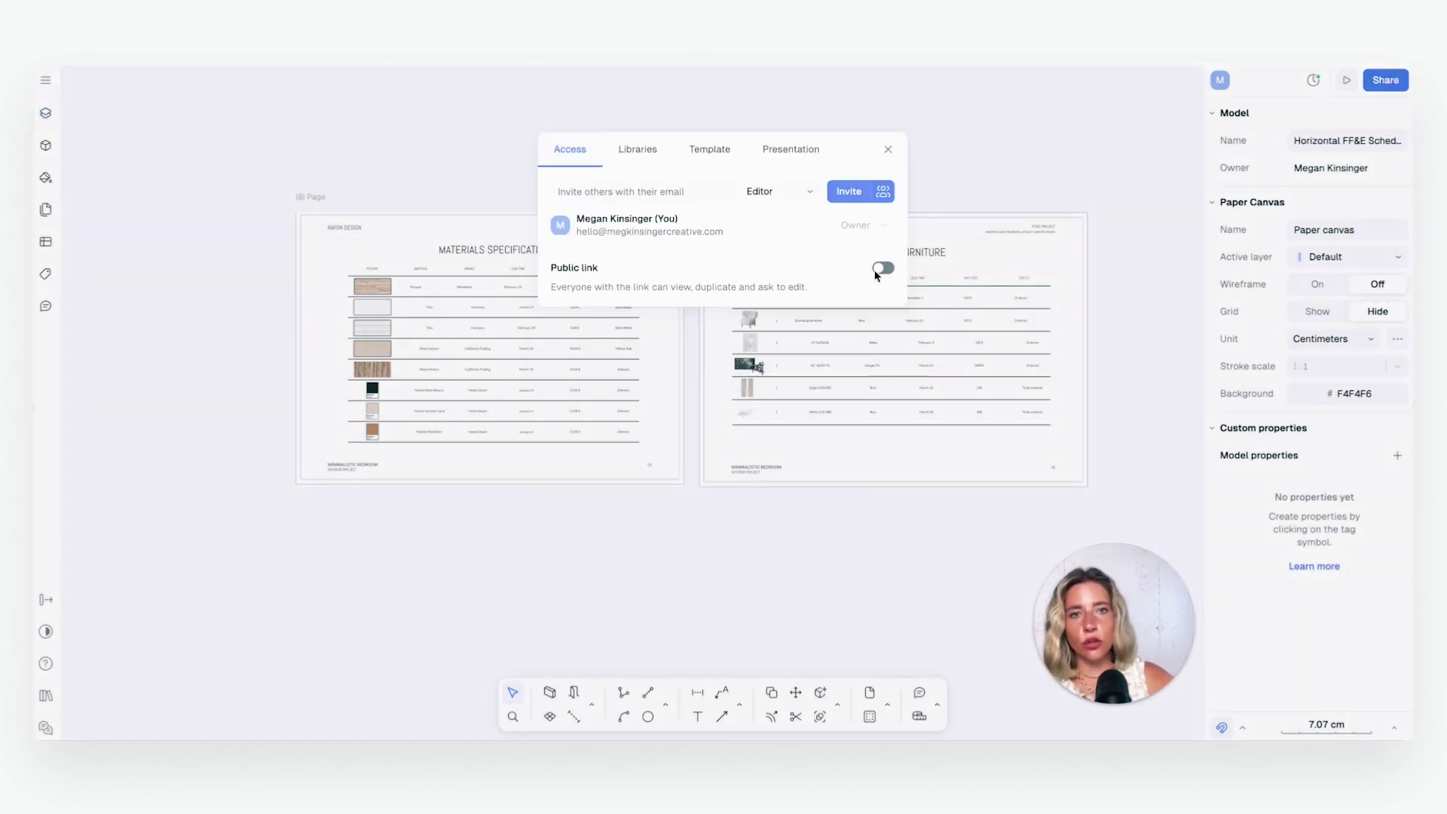
pyautogui.click(880, 269)
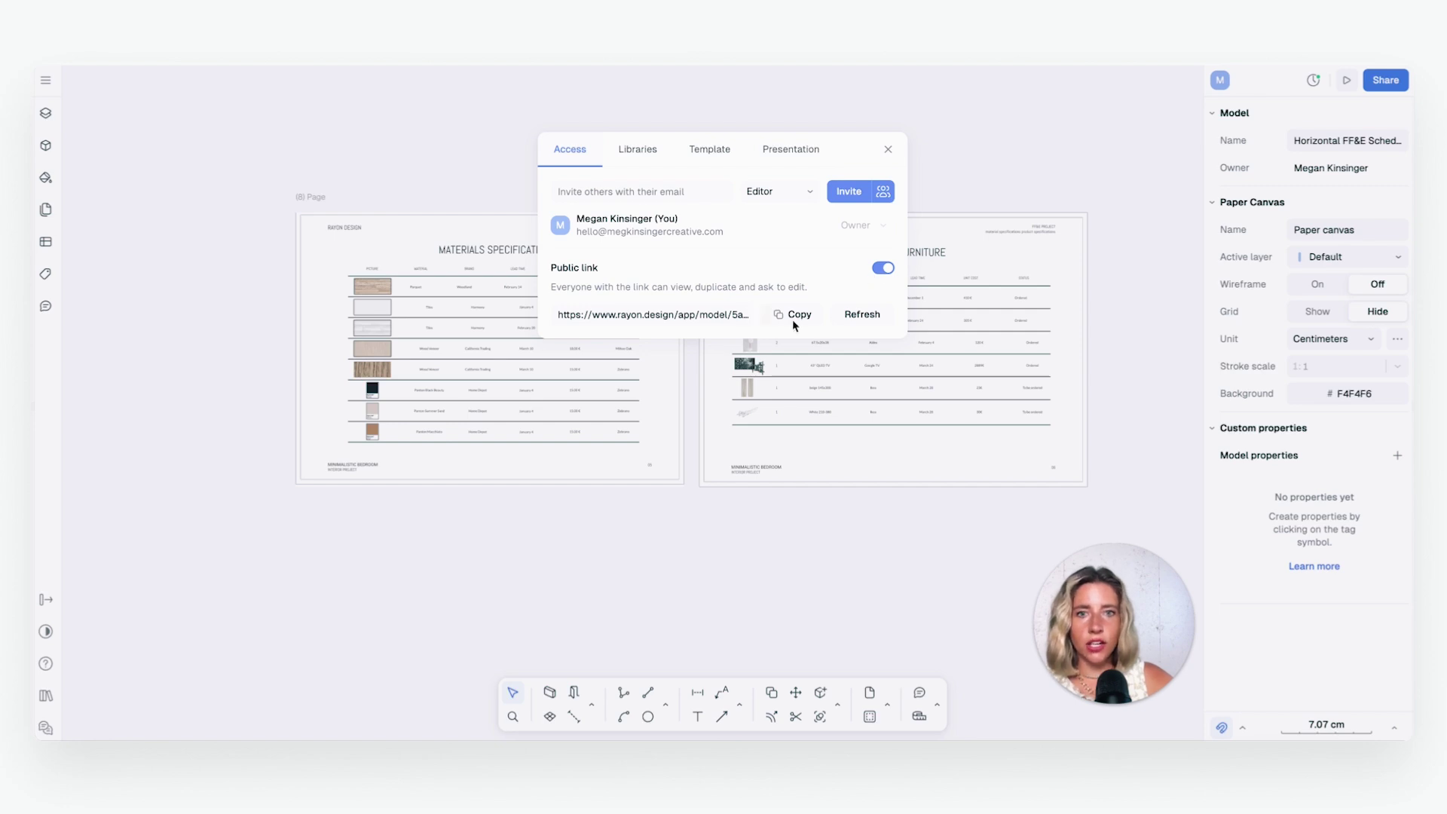